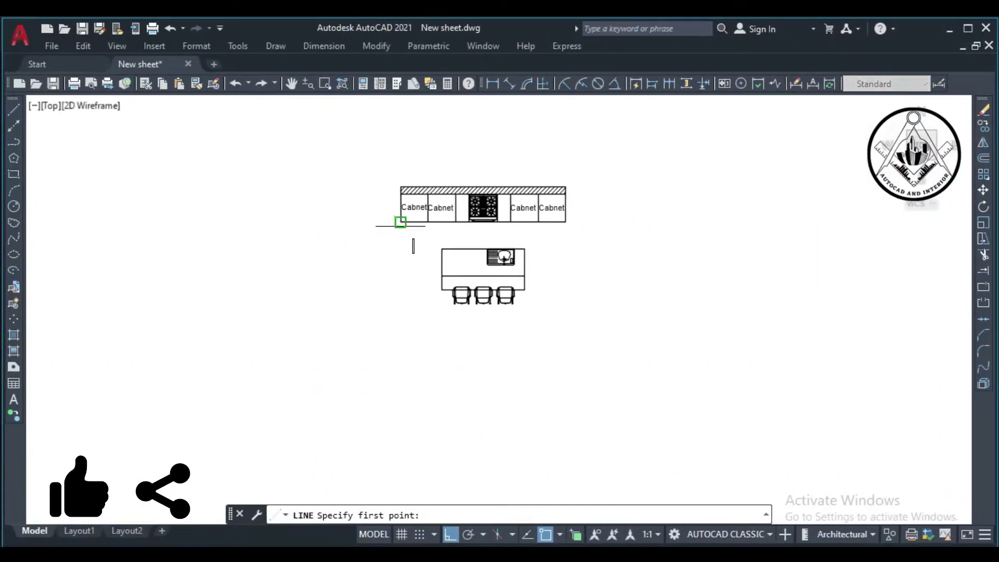
# Draw vertical lines from the left and right cabinet-run corners down well below the island.
pyautogui.click(400, 223)
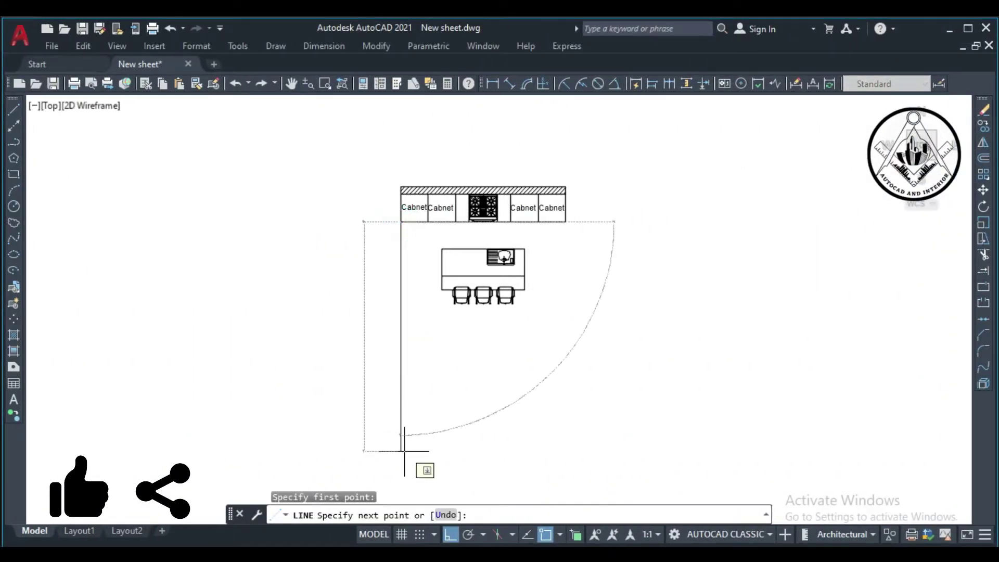
pyautogui.click(401, 462)
pyautogui.press('Return')
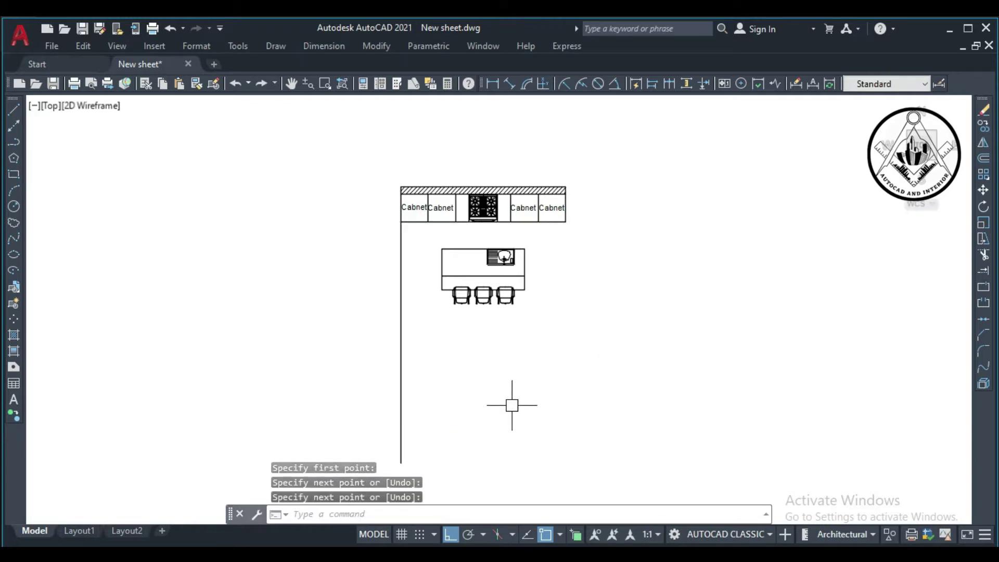
pyautogui.press('Return')
pyautogui.click(565, 223)
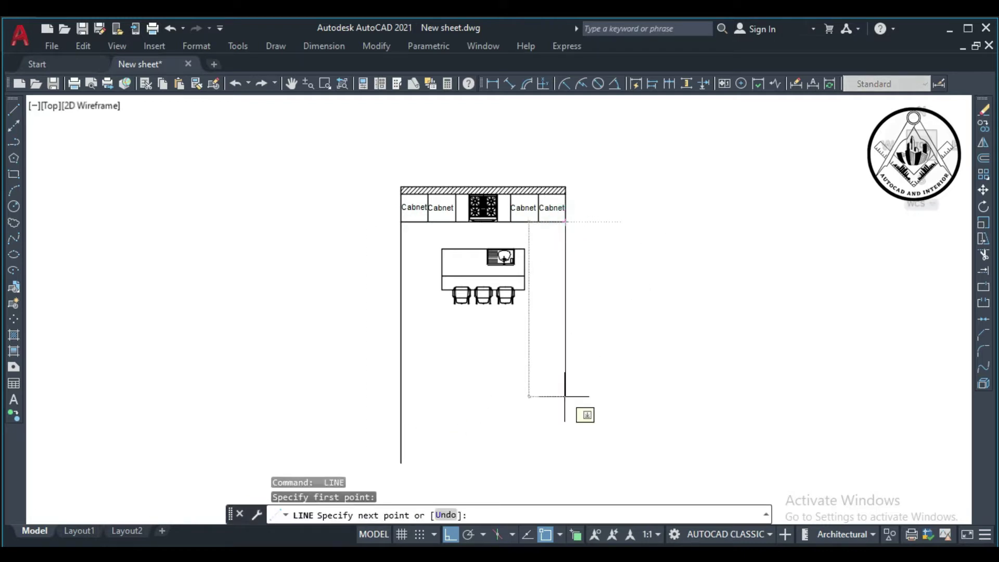
pyautogui.click(570, 476)
pyautogui.press('Return')
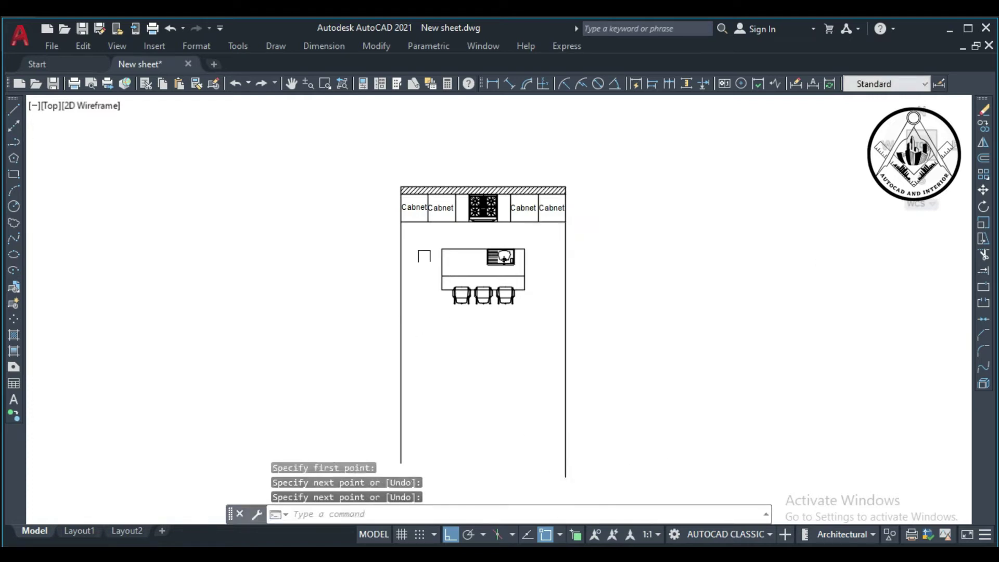
pyautogui.press('Return')
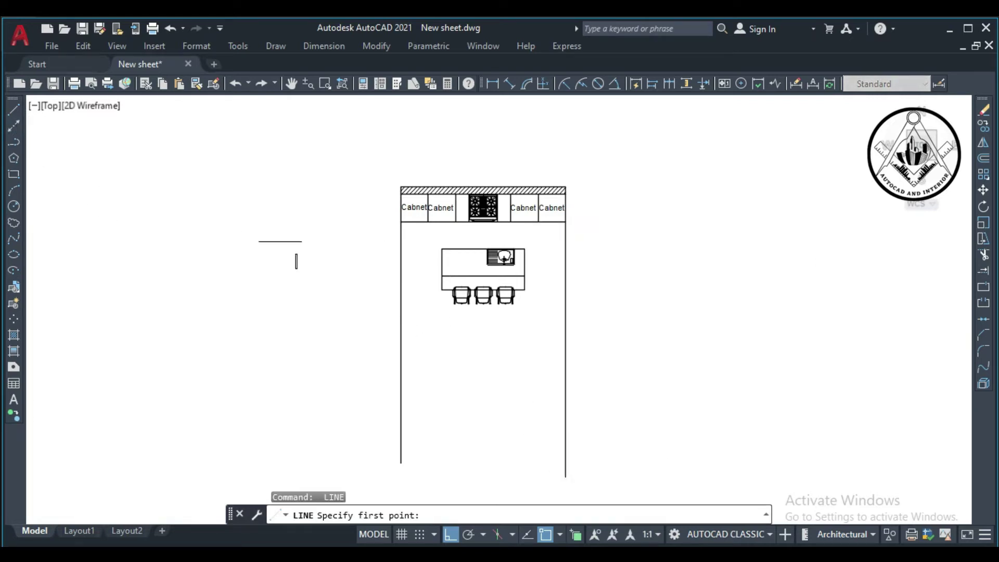
pyautogui.press('Escape')
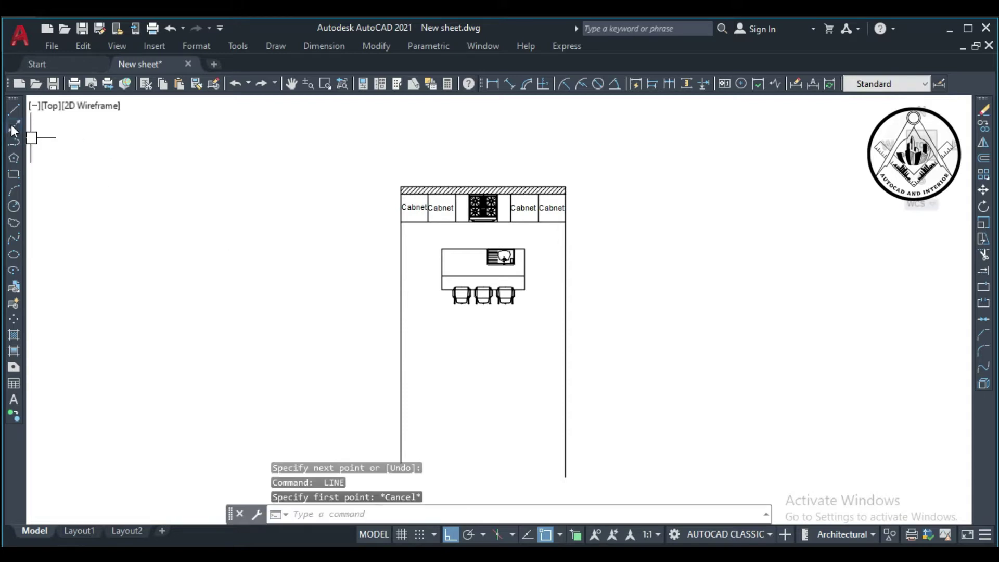
pyautogui.click(15, 127)
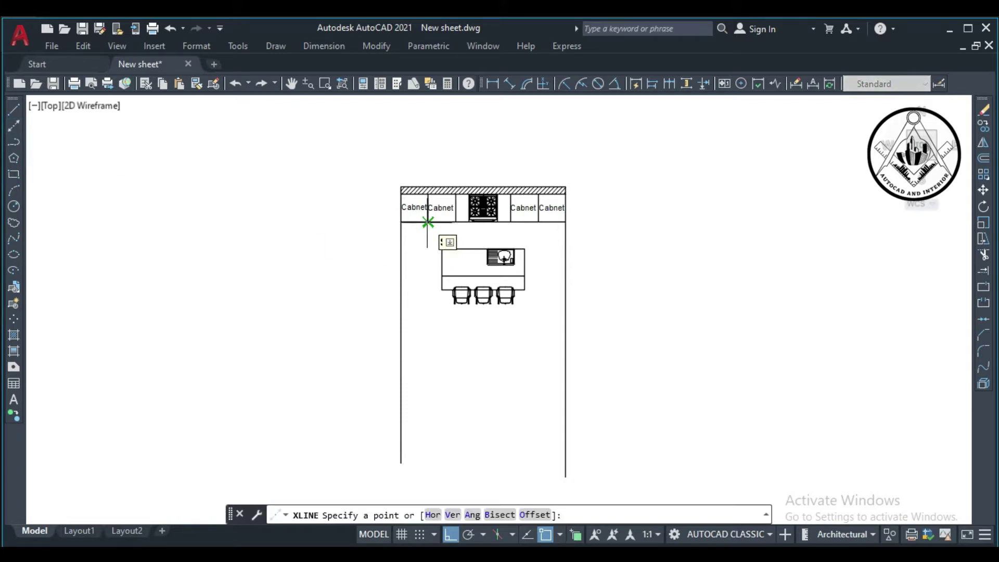
# Add vertical construction lines through the next two cabinet corners of the plan.
pyautogui.scroll(5, 428, 222)
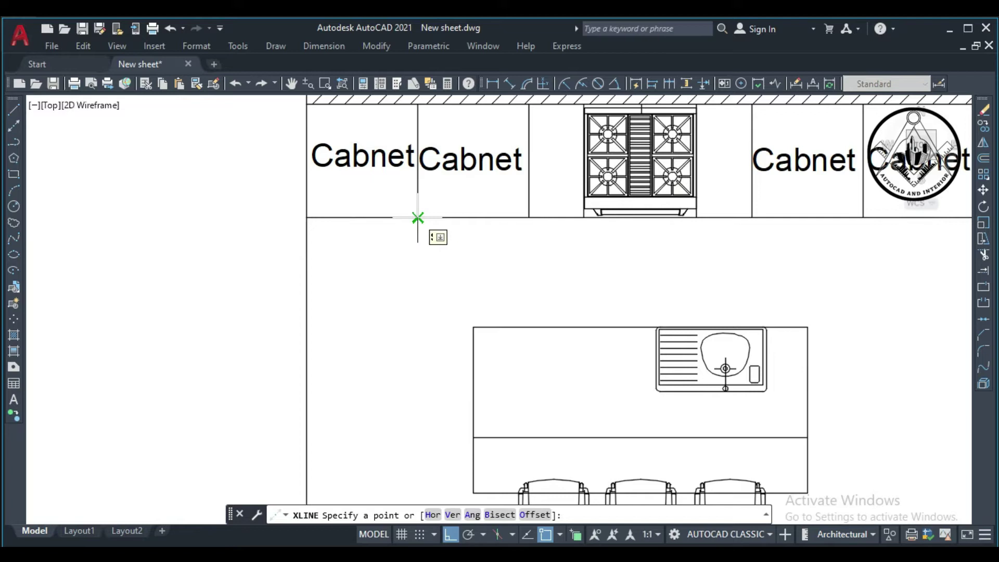
pyautogui.click(418, 218)
pyautogui.scroll(-3, 417, 218)
pyautogui.scroll(-1, 417, 218)
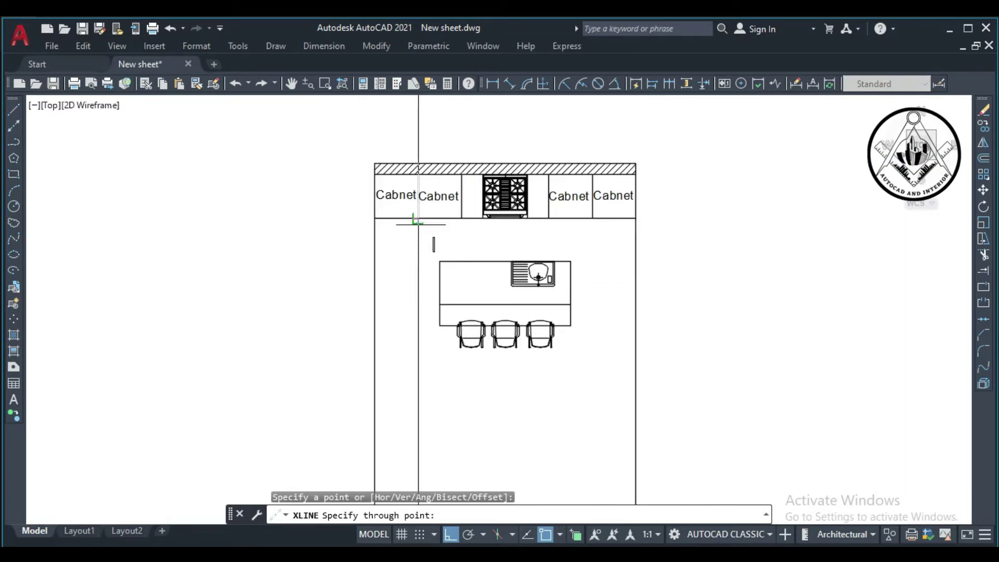
pyautogui.click(421, 227)
pyautogui.press('Return')
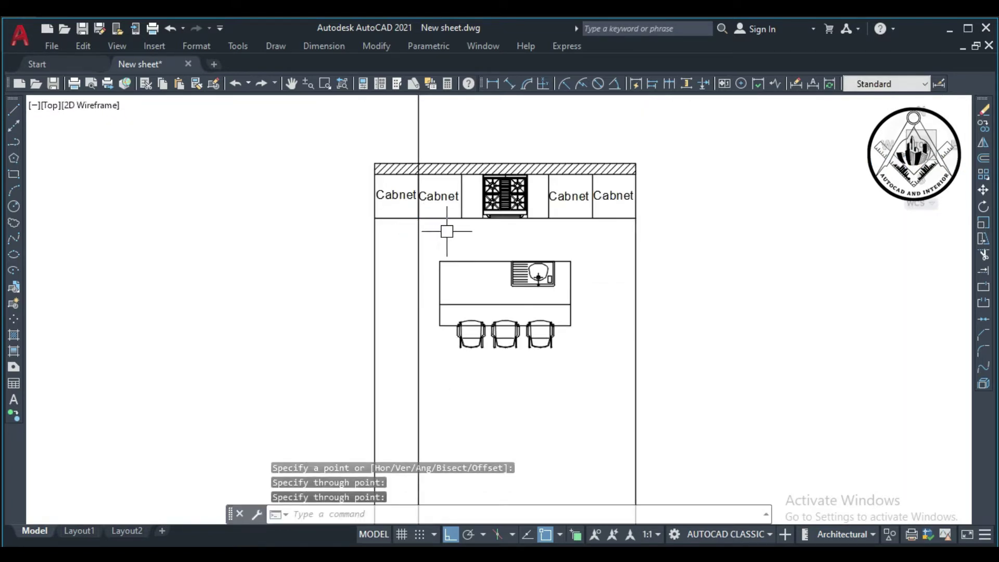
pyautogui.press('Return')
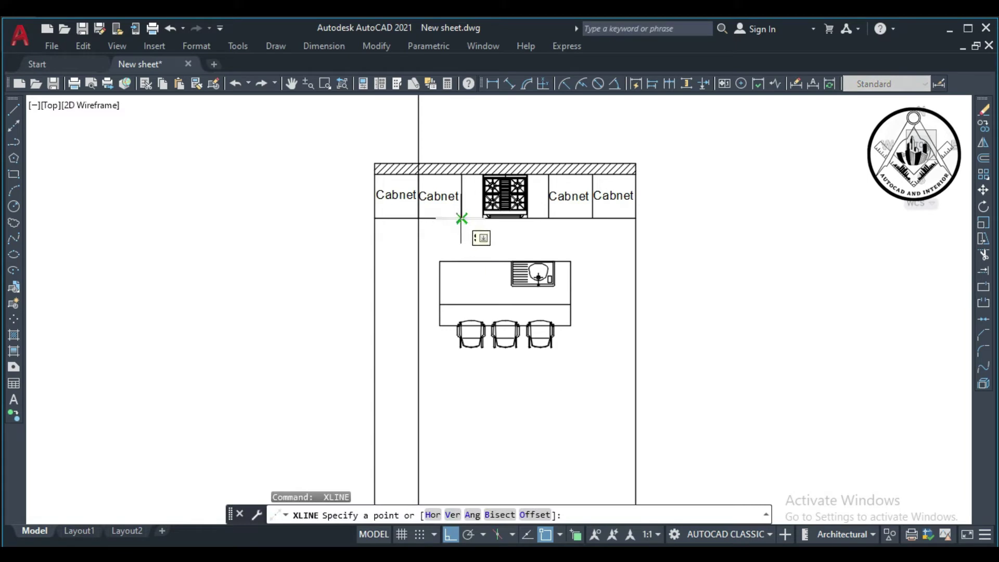
pyautogui.click(461, 219)
pyautogui.click(461, 229)
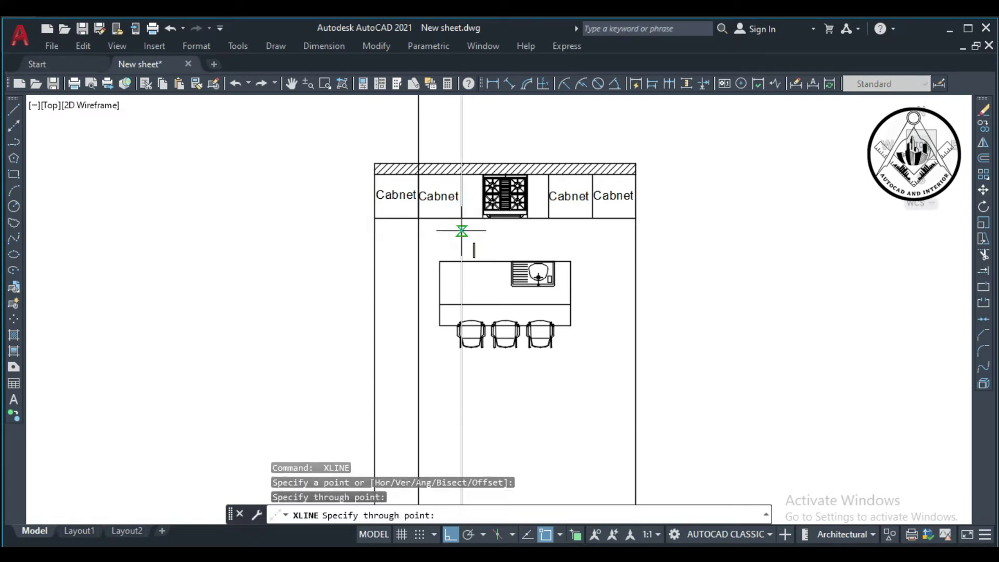
pyautogui.press('Return')
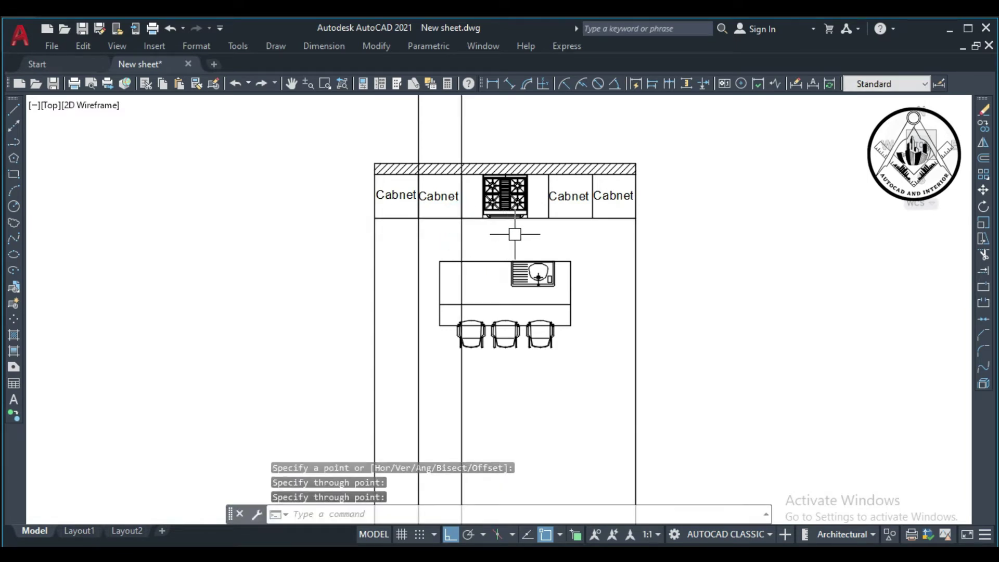
pyautogui.scroll(-5, 624, 250)
pyautogui.scroll(3, 623, 384)
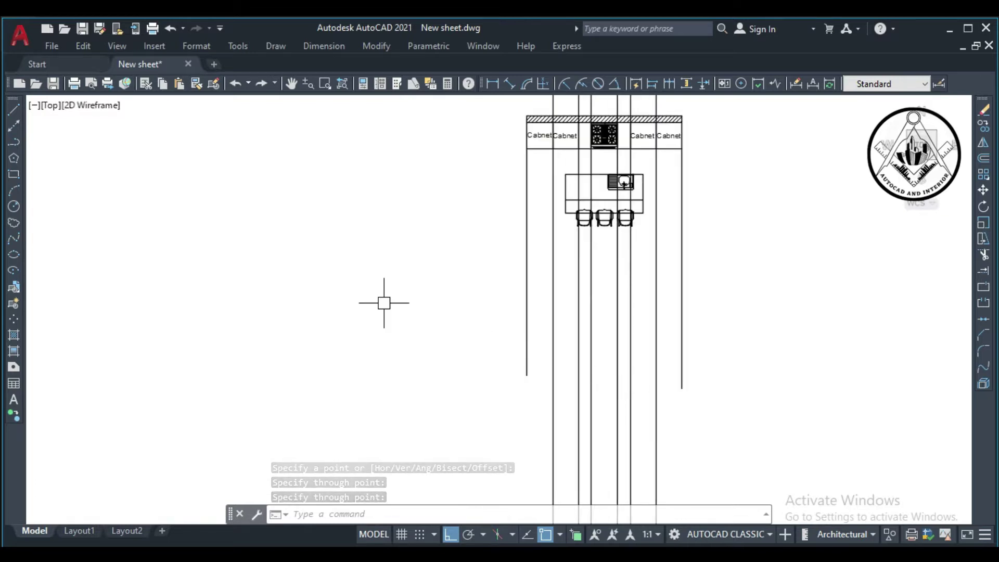
# Draw a horizontal floor line across the vertical projections below the plan.
pyautogui.click(14, 110)
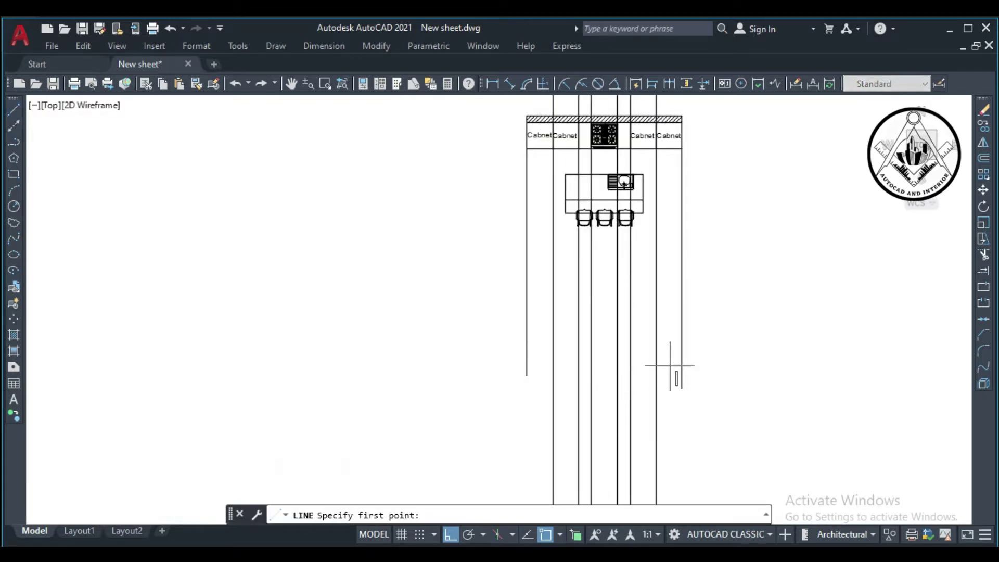
pyautogui.click(496, 340)
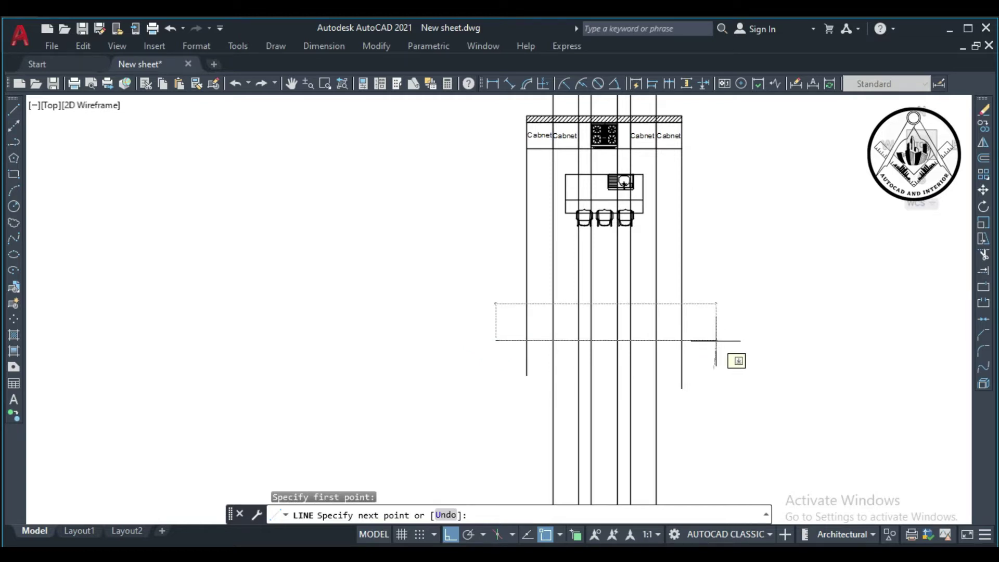
pyautogui.click(714, 341)
pyautogui.click(713, 341)
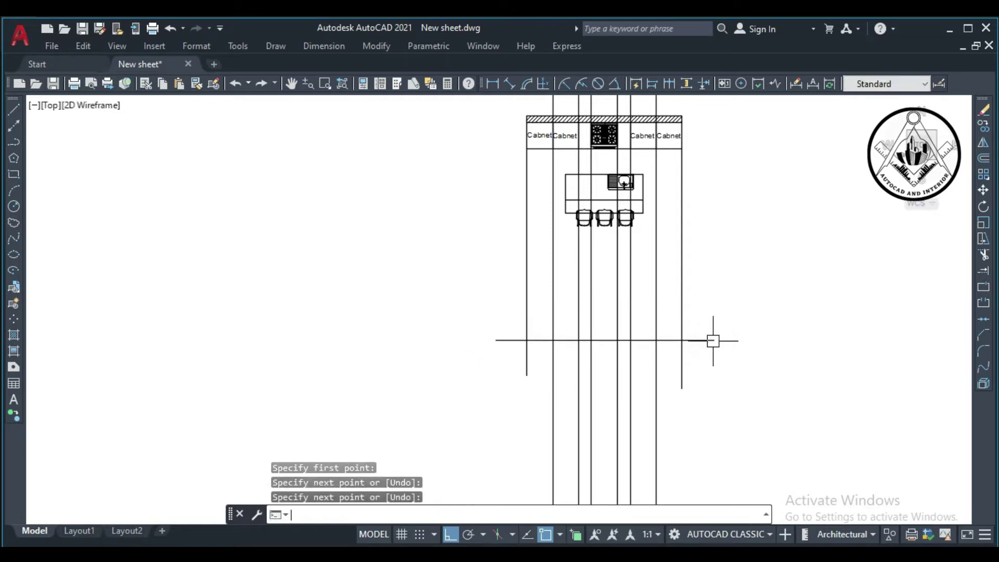
pyautogui.press('Return')
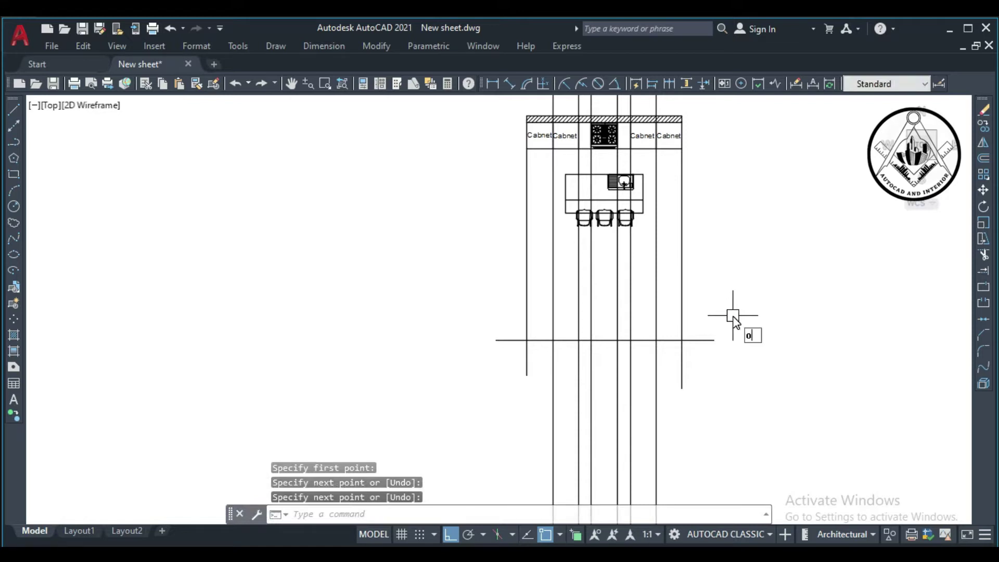
# Offset the floor line 4" upward to form a base line pair.
pyautogui.press('Return')
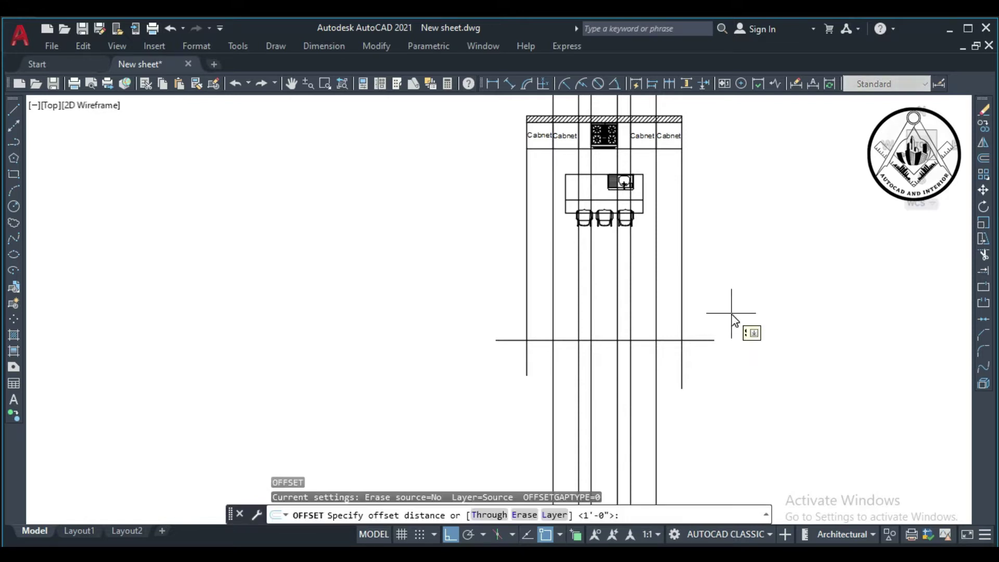
pyautogui.write("4'1")
pyautogui.press('Return')
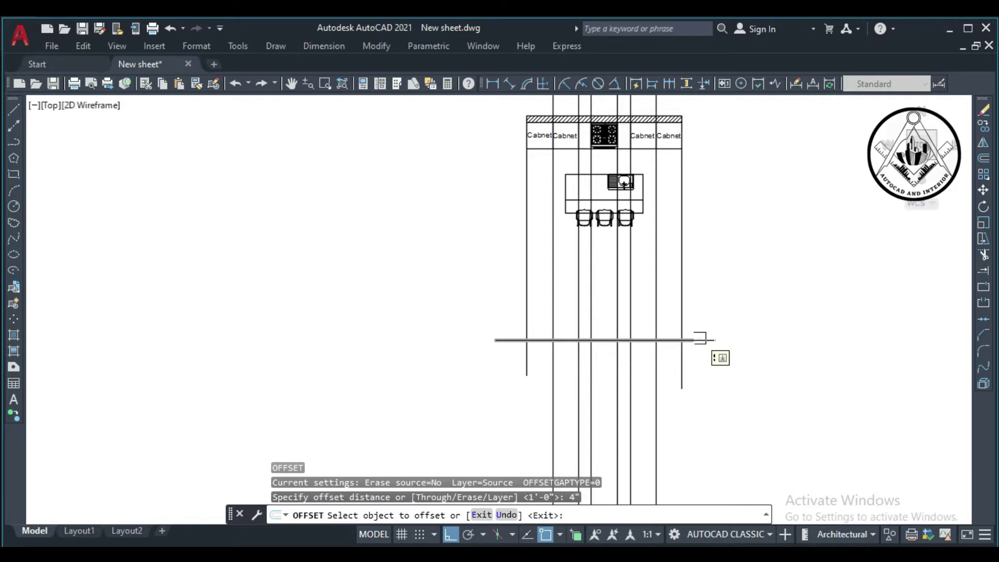
pyautogui.click(699, 340)
pyautogui.click(708, 304)
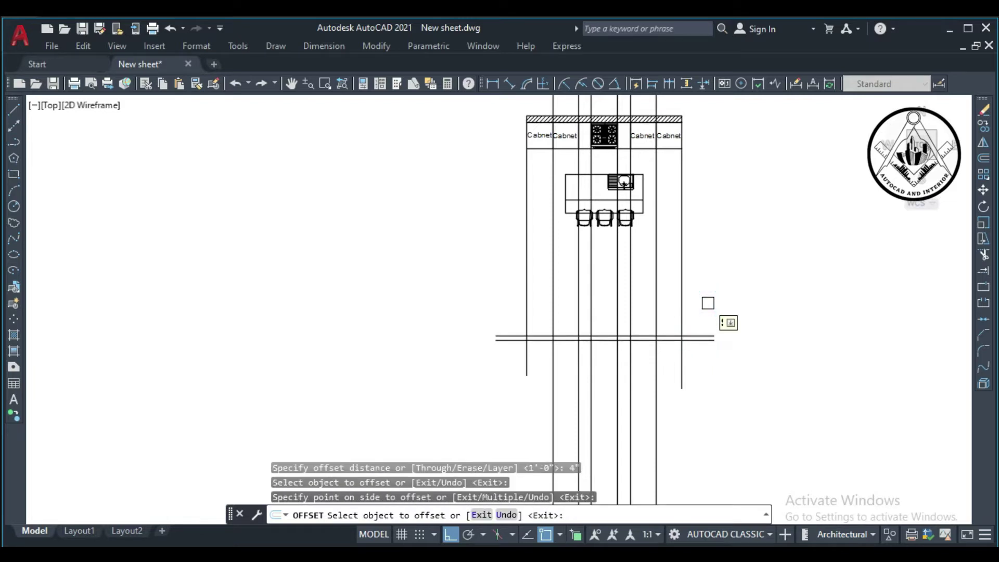
pyautogui.press('Escape')
pyautogui.scroll(2, 696, 271)
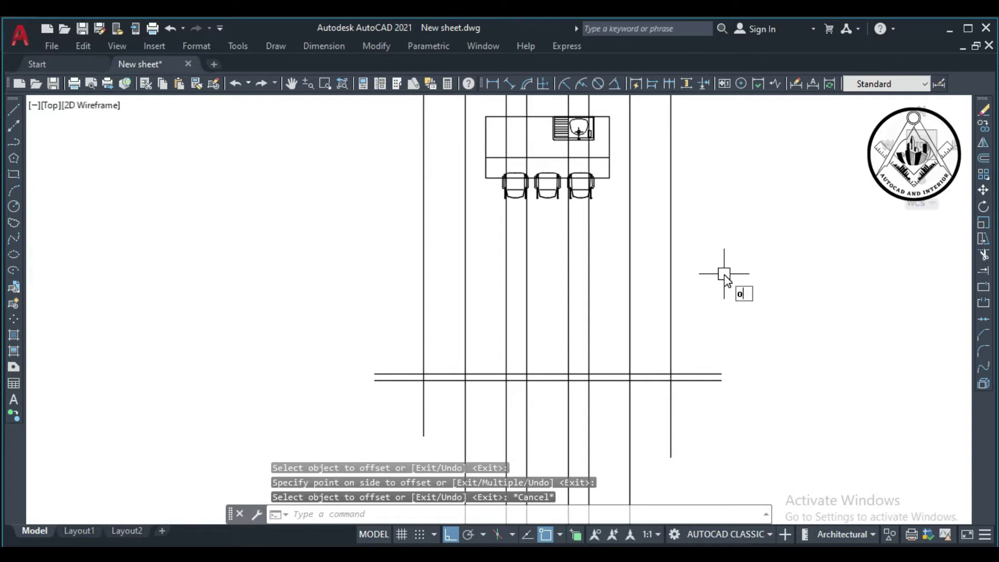
# Offset the lower floor line 8' upward for the top of the elevation.
pyautogui.press('Return')
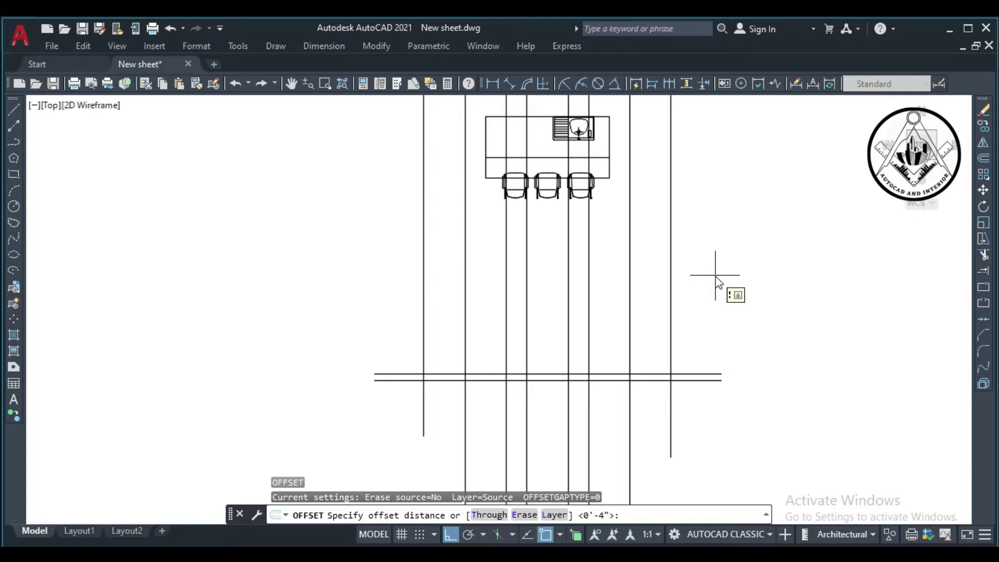
pyautogui.write("8'")
pyautogui.press('Return')
pyautogui.click(705, 380)
pyautogui.click(720, 303)
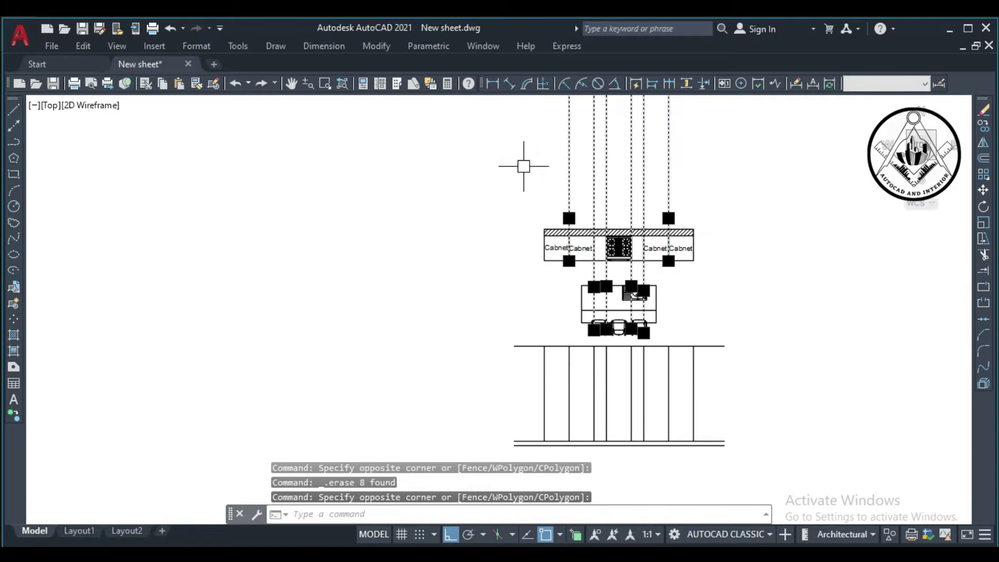
# Delete the six selected extra lines.
pyautogui.press('Delete')
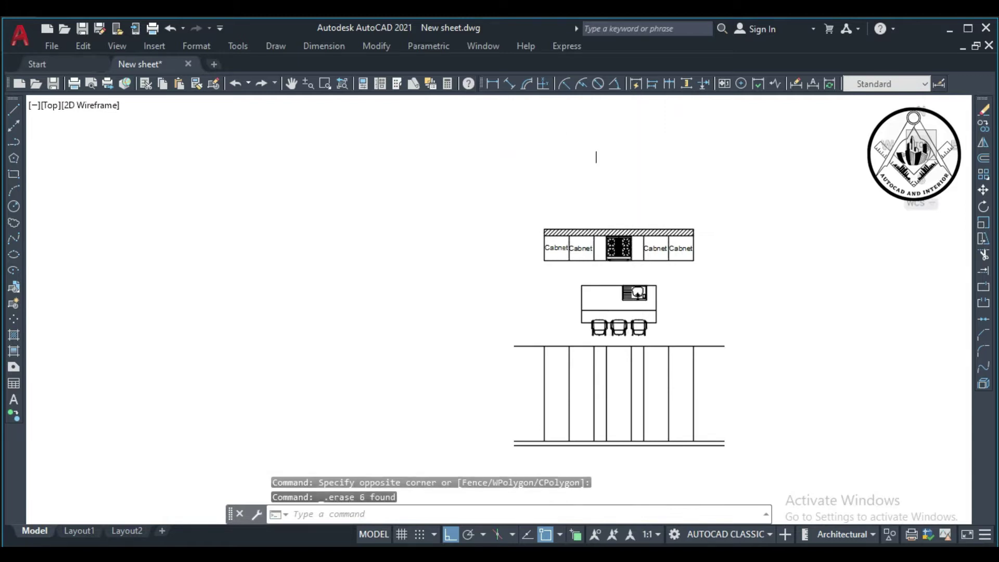
pyautogui.scroll(-2, 619, 156)
pyautogui.scroll(2, 631, 286)
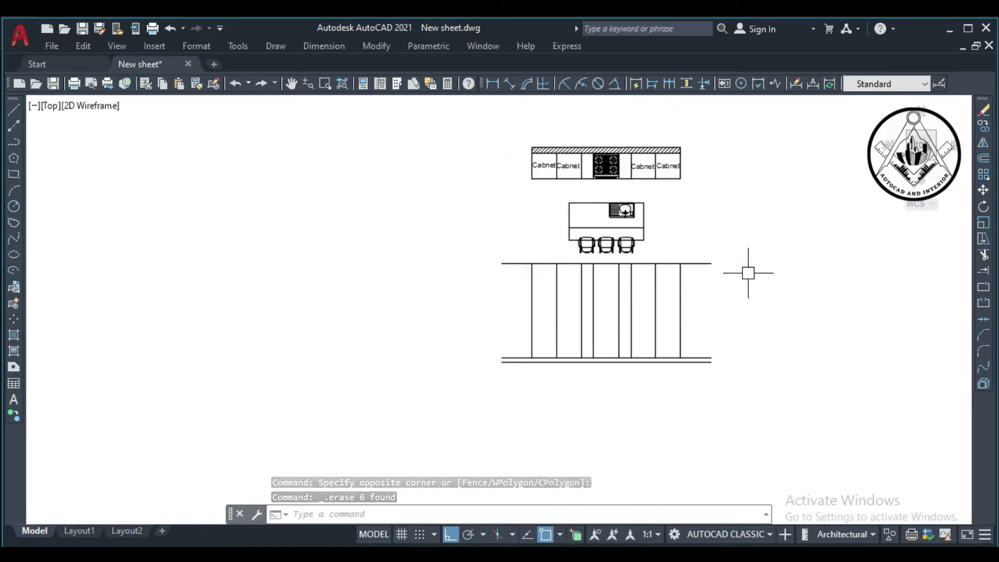
# Offset the bottom line 2'-6" upward to mark the counter height.
pyautogui.write('o')
pyautogui.press('Return')
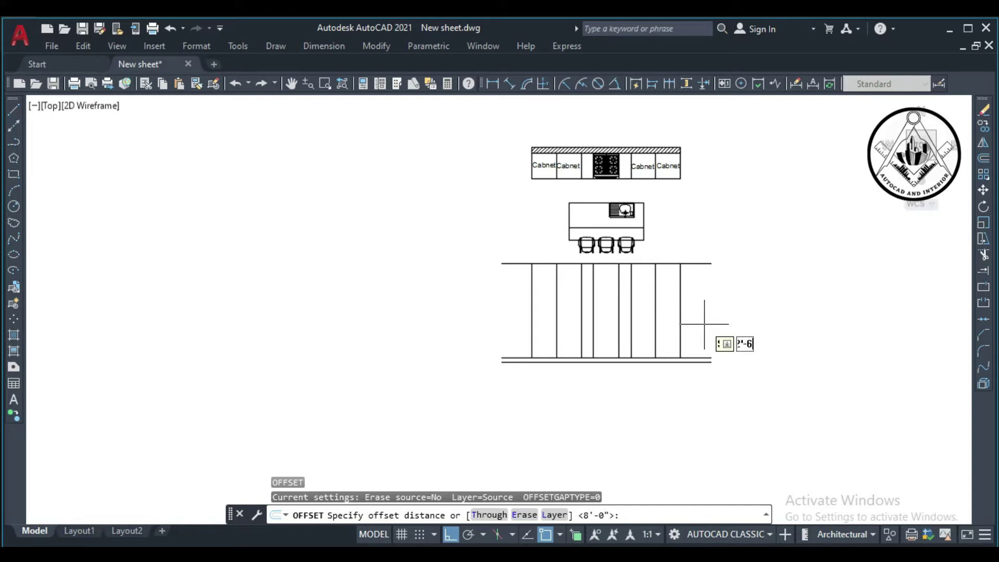
pyautogui.press('Return')
pyautogui.scroll(2, 688, 349)
pyautogui.click(697, 363)
pyautogui.click(717, 284)
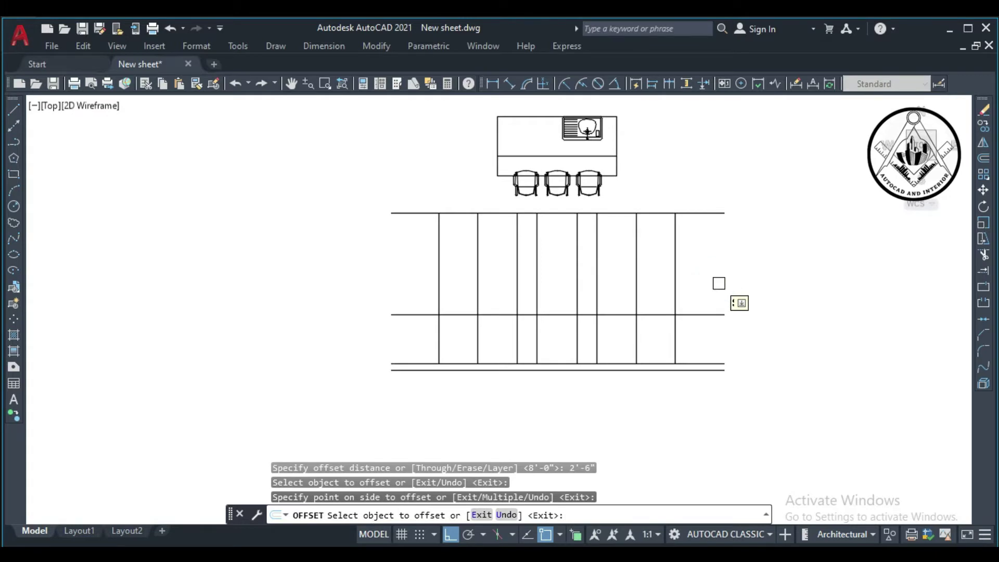
pyautogui.press('Escape')
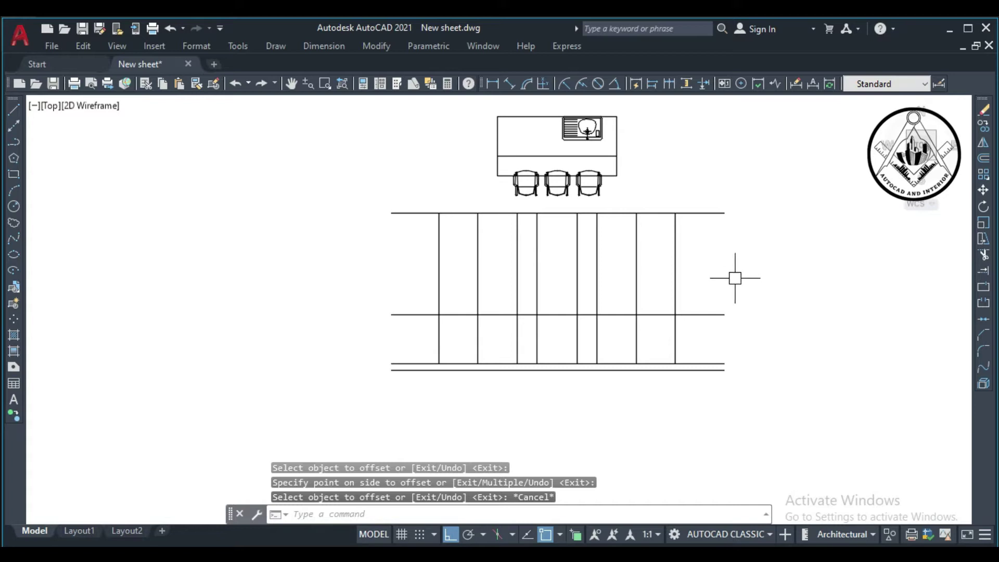
pyautogui.scroll(-3, 756, 388)
# Offset the counter line 1" upward to double the countertop edge.
pyautogui.press('Return')
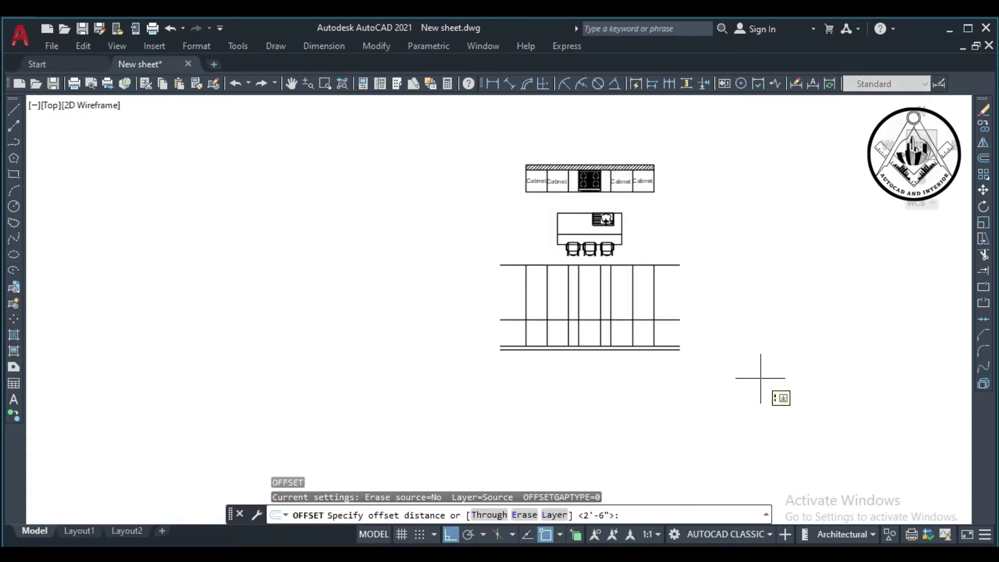
pyautogui.write('1')
pyautogui.press('Return')
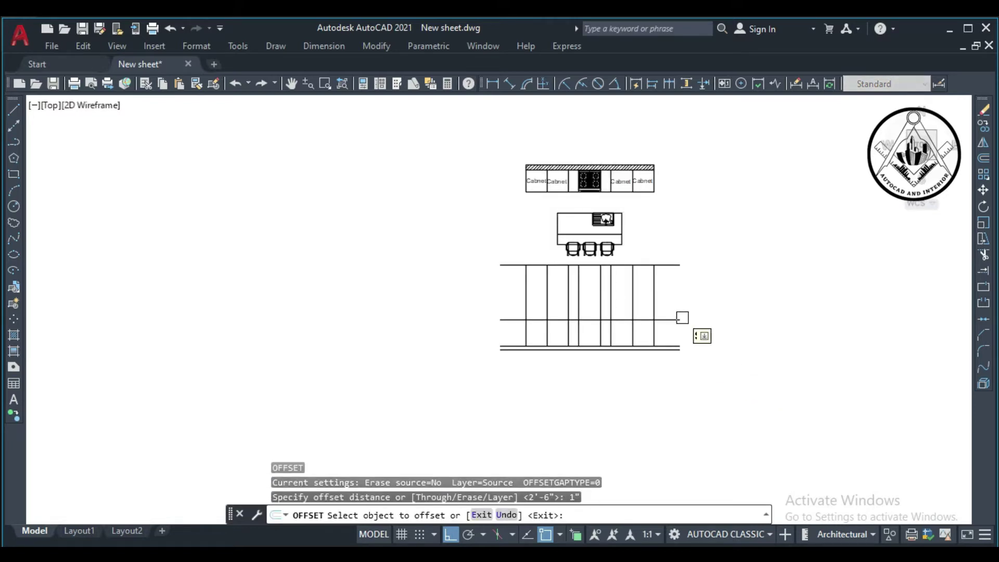
pyautogui.scroll(2, 669, 291)
pyautogui.click(663, 333)
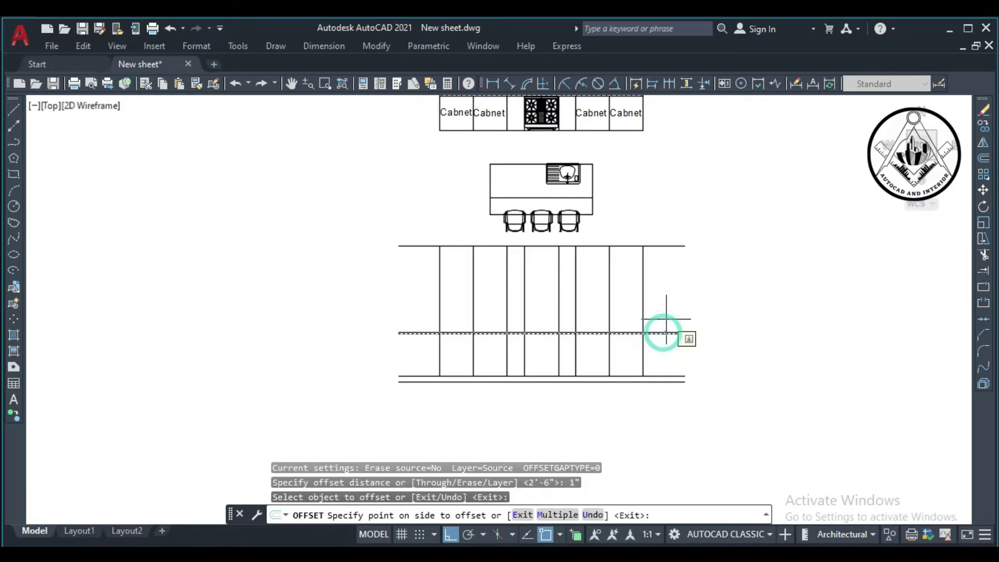
pyautogui.click(667, 314)
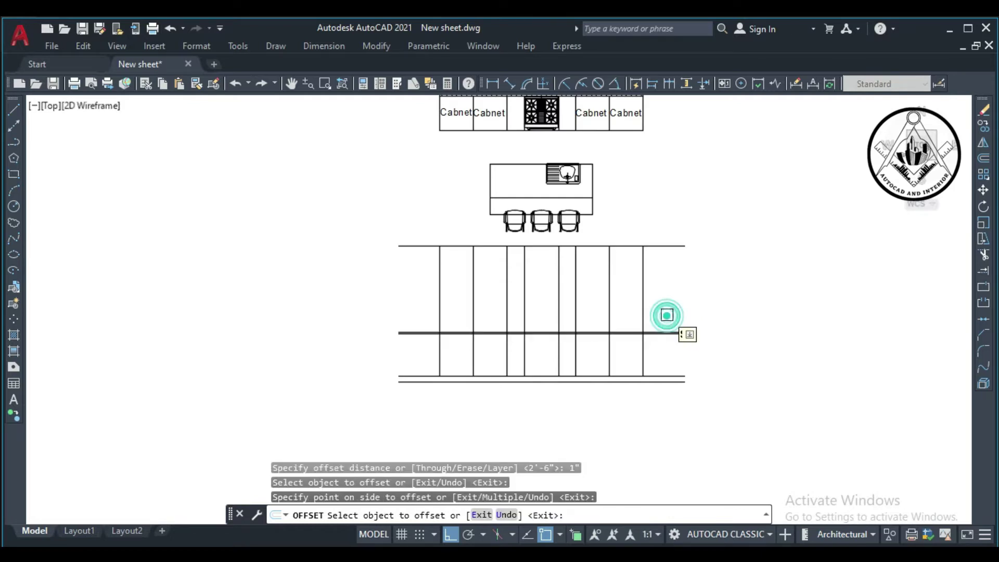
pyautogui.press('Escape')
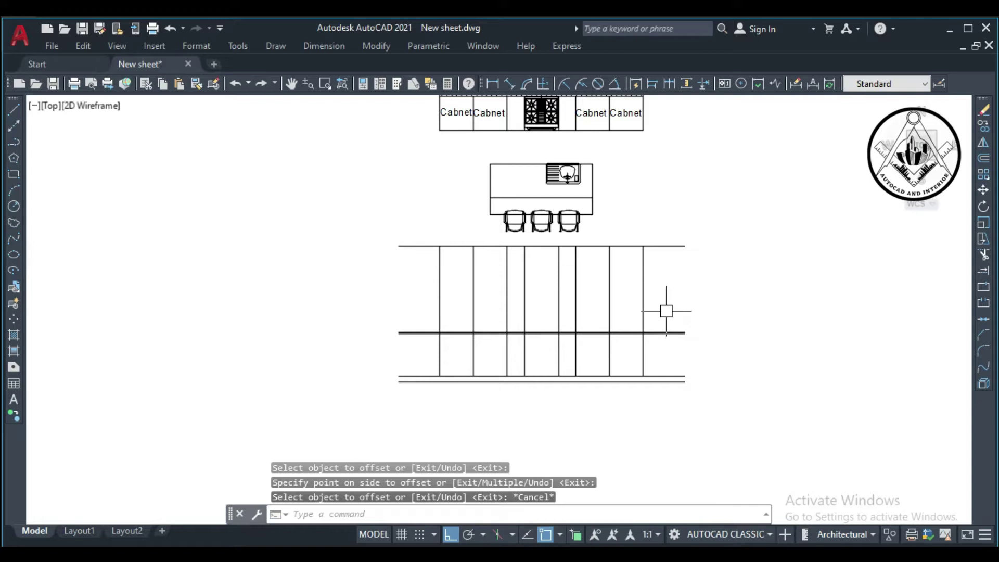
pyautogui.write('o')
# Add two horizontal lines 2' apart above the counter for the wall cabinets.
pyautogui.press('Return')
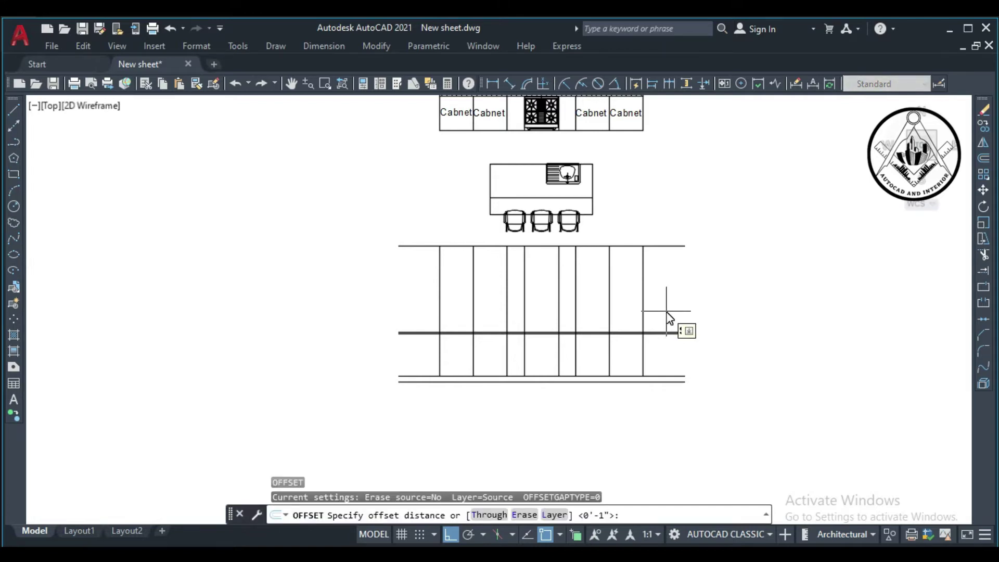
pyautogui.write("2'")
pyautogui.press('Return')
pyautogui.scroll(4, 664, 324)
pyautogui.click(663, 337)
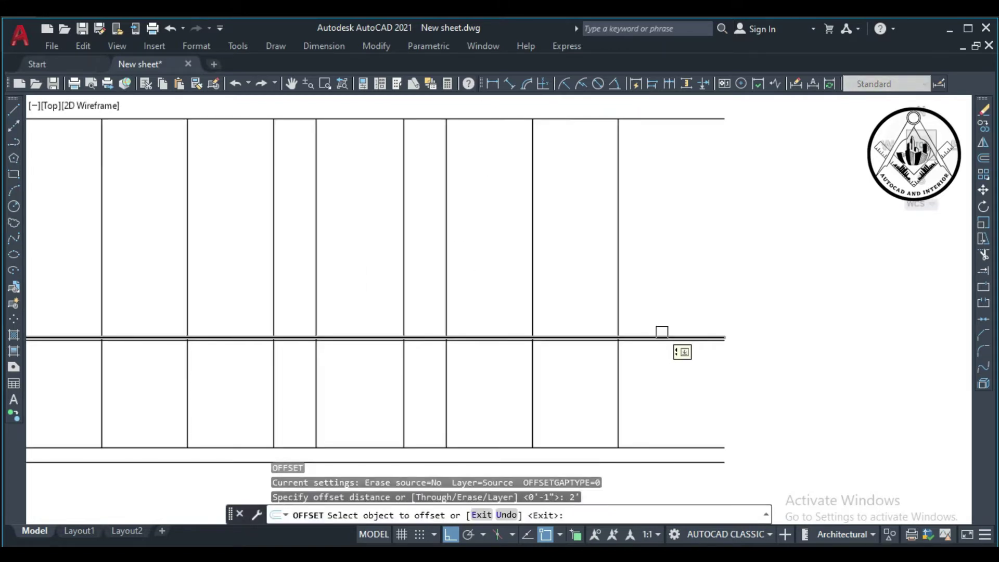
pyautogui.click(685, 201)
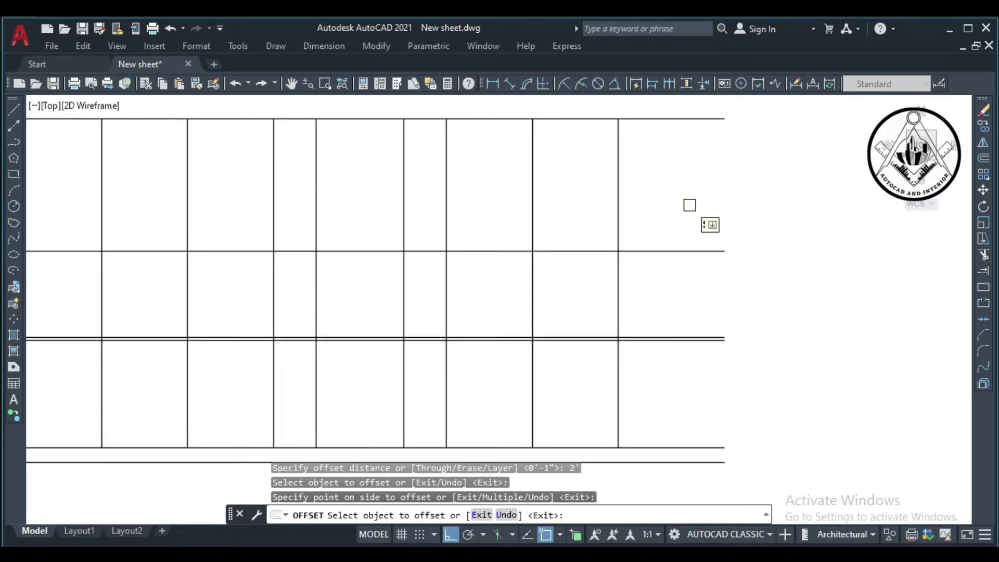
pyautogui.click(680, 252)
pyautogui.click(682, 194)
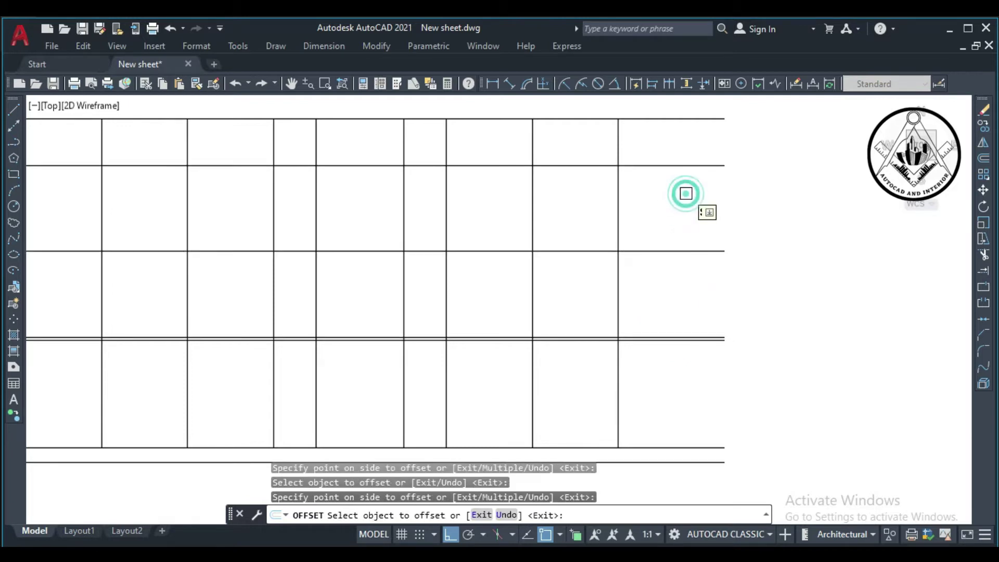
pyautogui.scroll(-4, 698, 216)
pyautogui.press('Escape')
# Frame the whole elevation, starting and then cancelling TRIM and EXTEND.
pyautogui.scroll(5, 739, 213)
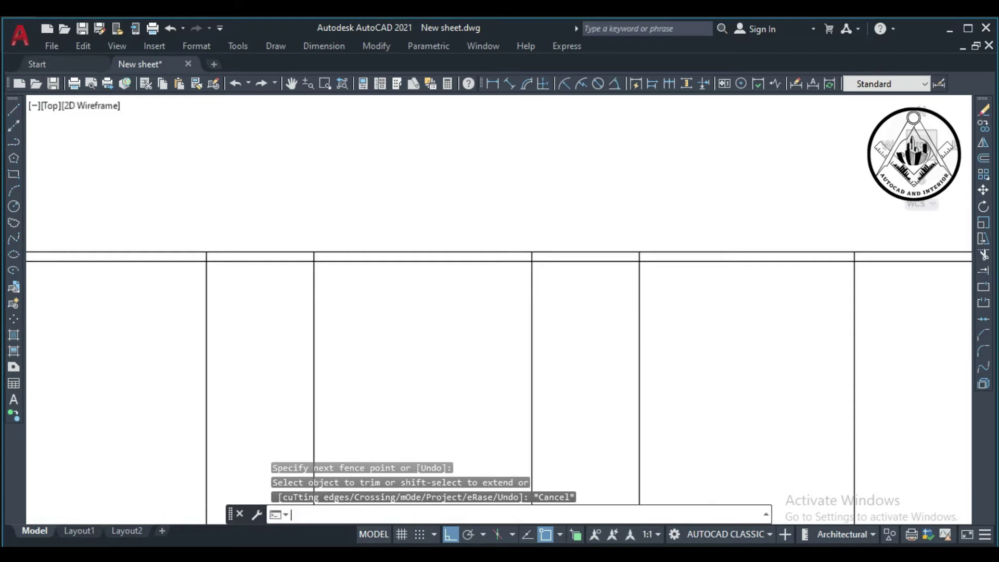
pyautogui.write('tr')
pyautogui.press('Return')
pyautogui.scroll(-2, 609, 189)
pyautogui.moveTo(609, 190); pyautogui.dragTo(542, 221, button='middle')
pyautogui.scroll(-3, 488, 185)
pyautogui.scroll(-3, 489, 185)
pyautogui.press('Escape')
pyautogui.scroll(2, 660, 245)
pyautogui.write('ex')
pyautogui.press('Return')
pyautogui.scroll(-2, 711, 293)
pyautogui.scroll(3, 637, 223)
pyautogui.press('Escape')
# Offset the wall cabinet dividers 1' left and right into narrower door panels.
pyautogui.write('o')
pyautogui.press('Return')
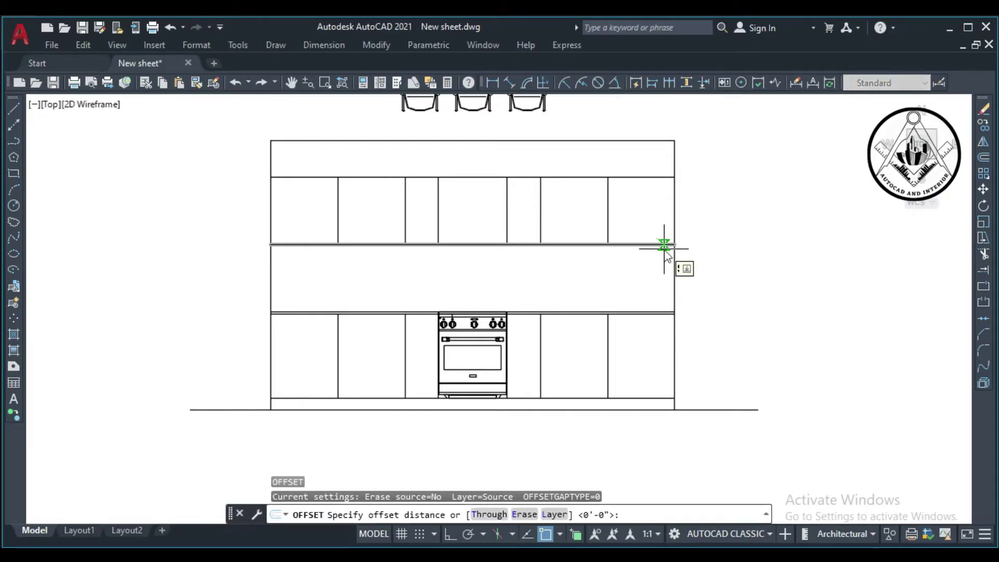
pyautogui.write("1'")
pyautogui.press('Return')
pyautogui.click(607, 214)
pyautogui.click(656, 216)
pyautogui.click(337, 216)
pyautogui.click(297, 216)
pyautogui.click(336, 216)
pyautogui.click(375, 216)
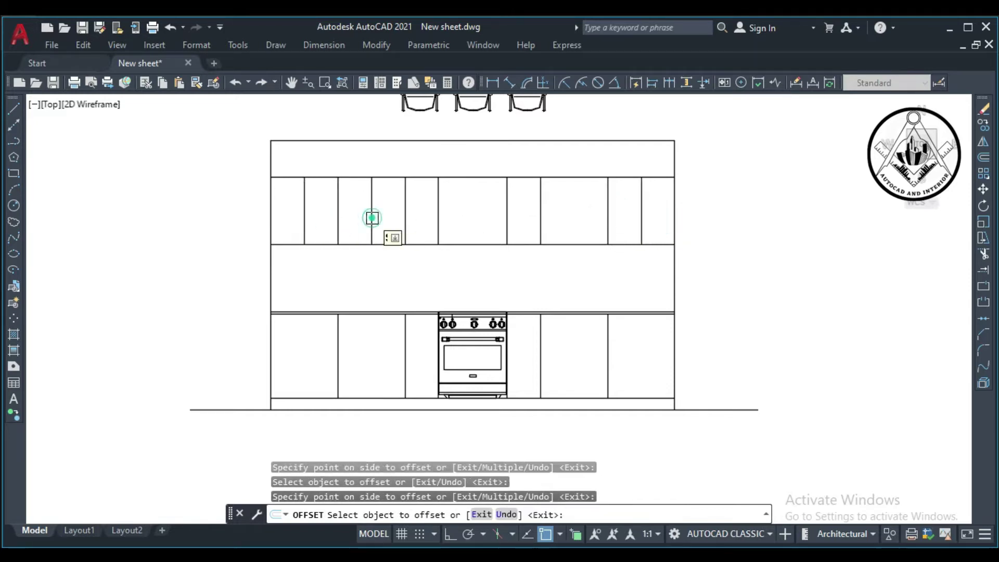
pyautogui.click(541, 211)
pyautogui.click(577, 210)
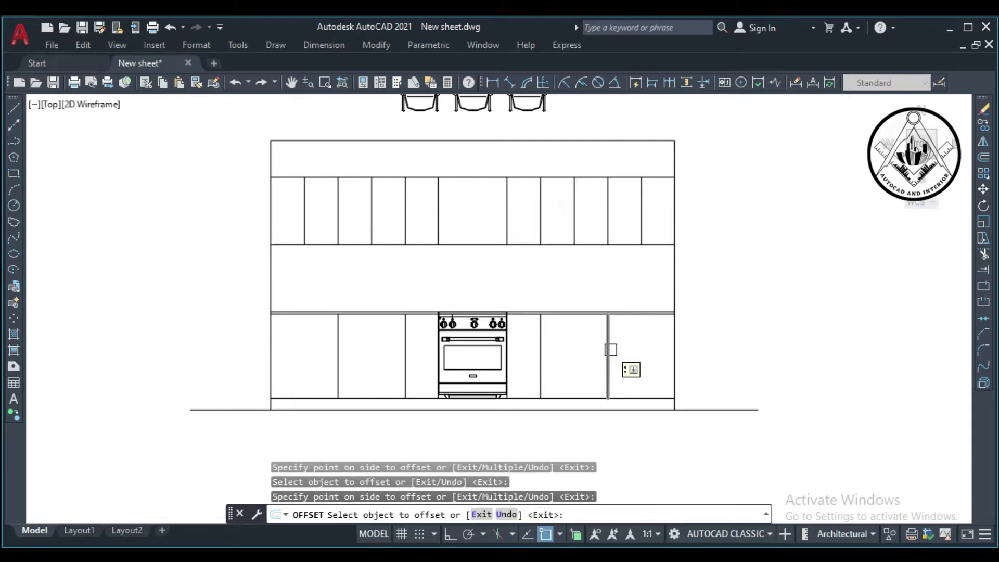
# Offset the base cabinet dividers 1' left and right into narrower door panels.
pyautogui.click(607, 349)
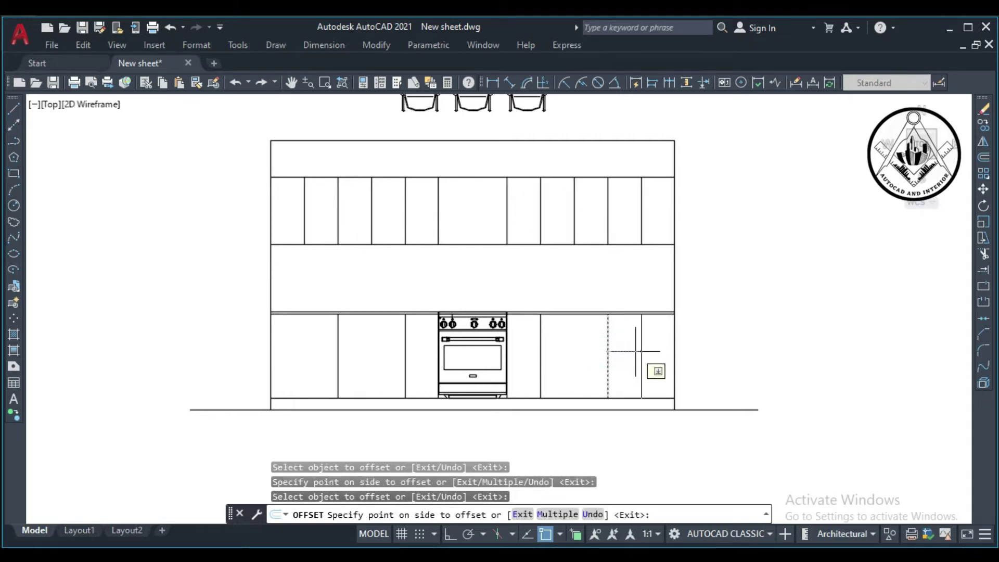
pyautogui.click(636, 352)
pyautogui.click(607, 364)
pyautogui.click(576, 363)
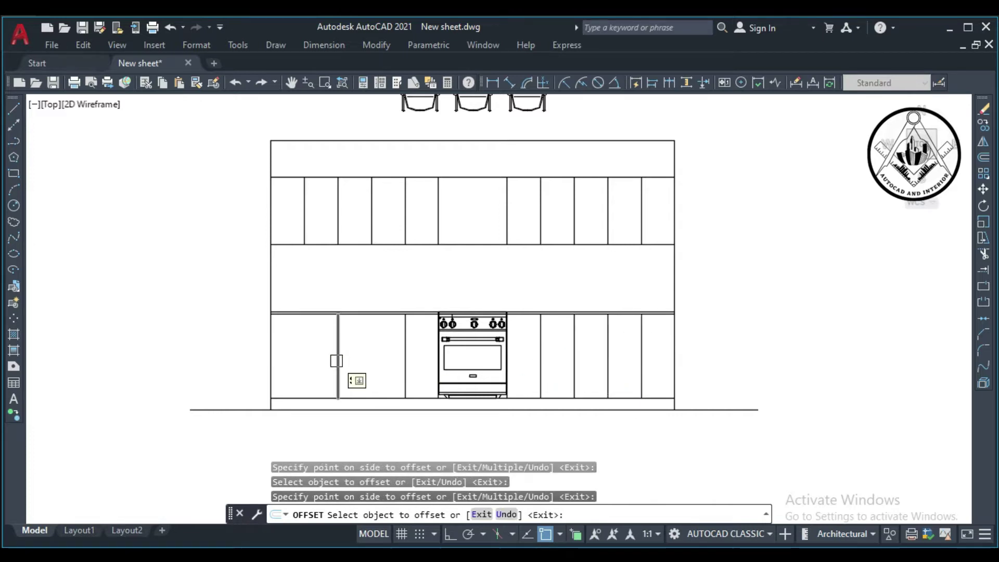
pyautogui.click(336, 360)
pyautogui.click(301, 357)
pyautogui.click(338, 358)
pyautogui.click(372, 361)
pyautogui.press('Escape')
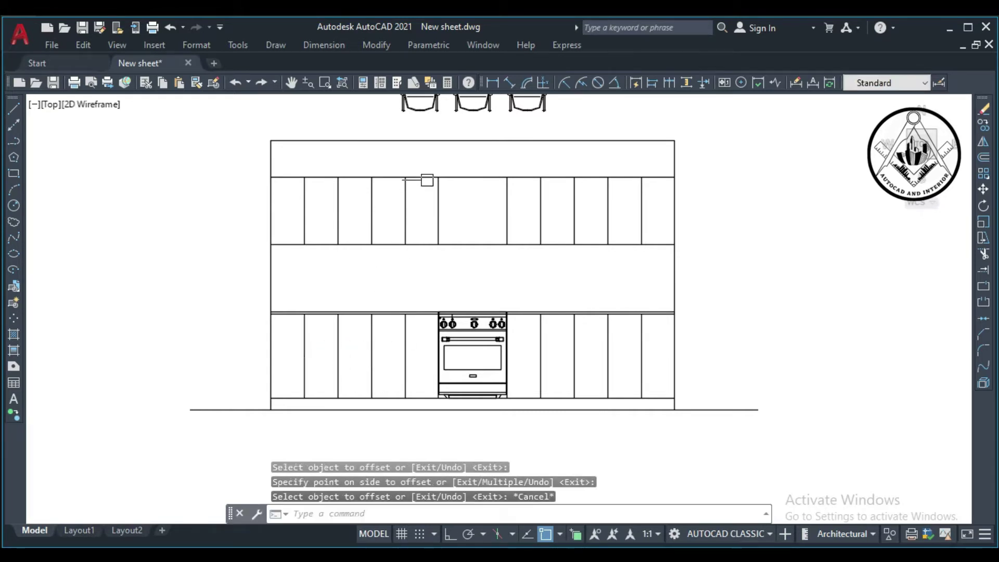
pyautogui.scroll(4, 427, 180)
pyautogui.scroll(-4, 435, 218)
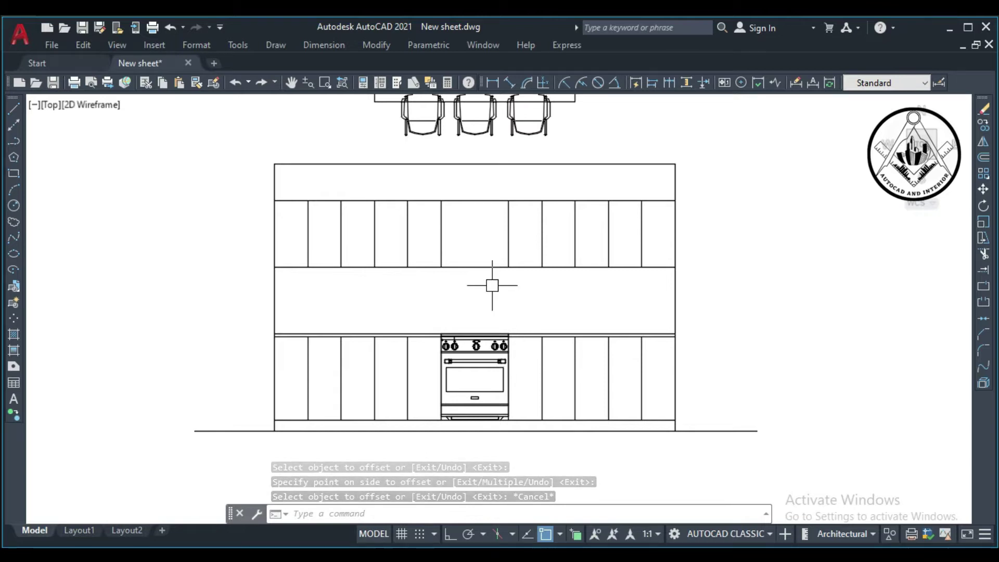
# Draw a horizontal line with Ortho from the base cabinet top corner to the stove corner.
pyautogui.write('o')
pyautogui.press('Return')
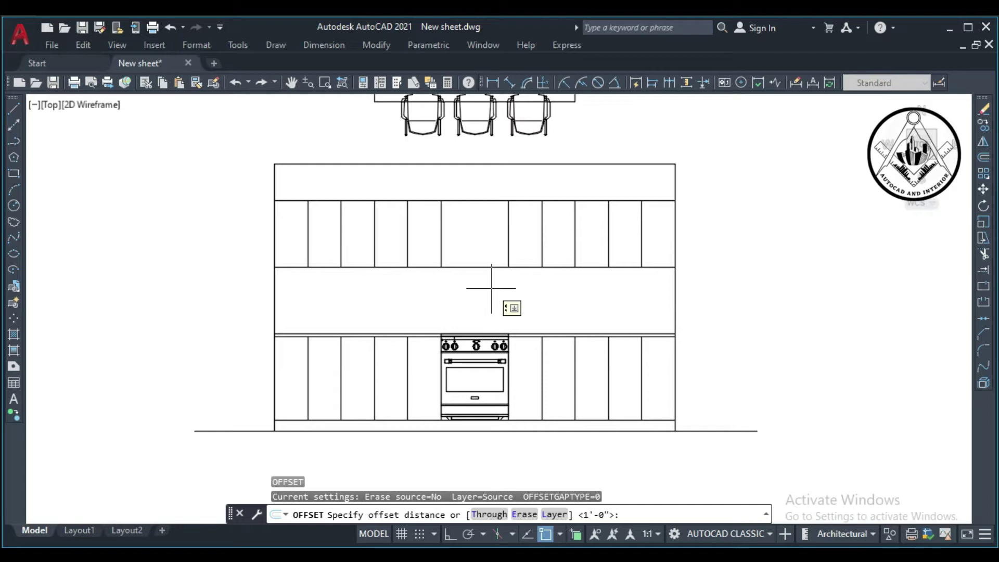
pyautogui.write("9'")
pyautogui.press('Return')
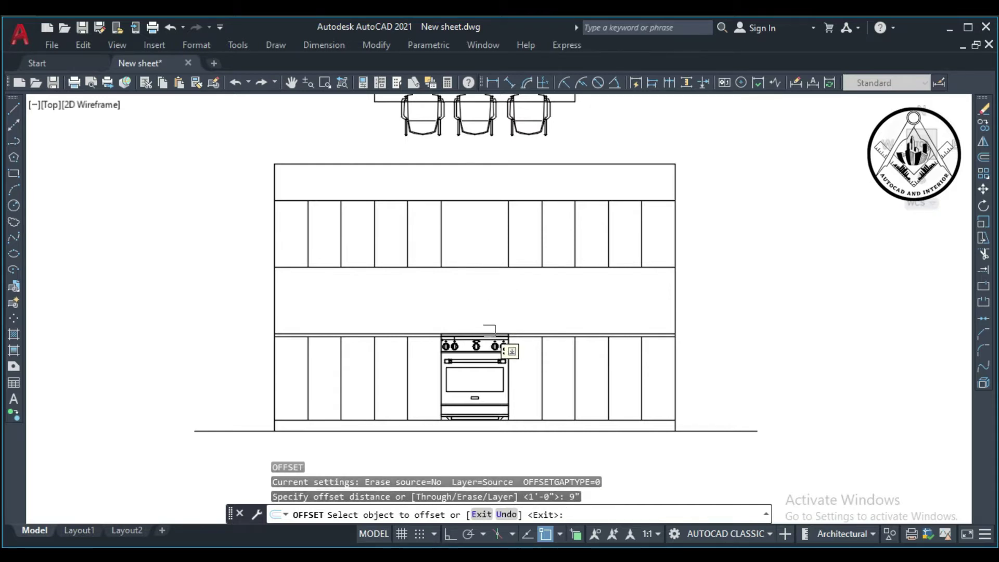
pyautogui.scroll(4, 430, 354)
pyautogui.press('Escape')
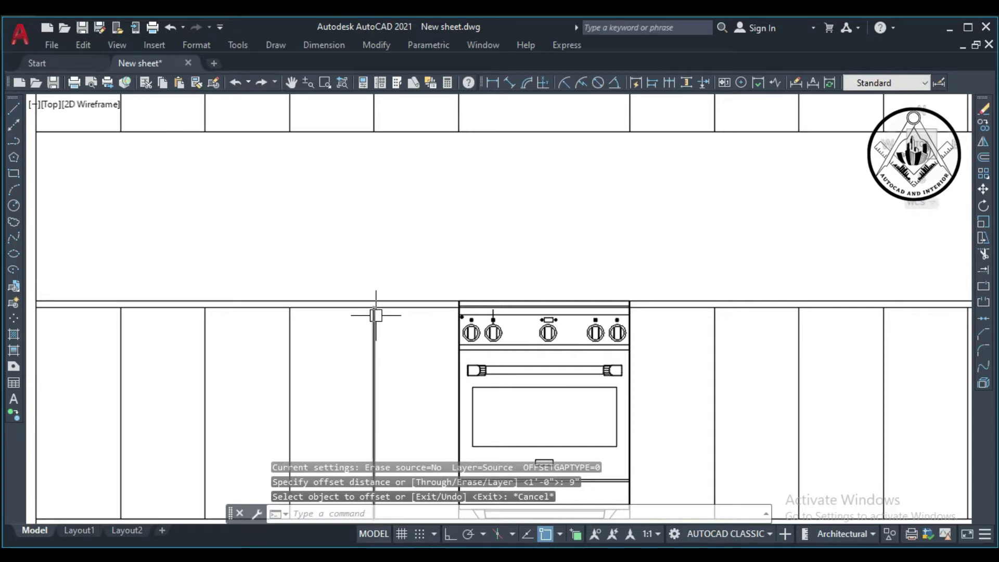
pyautogui.write('l')
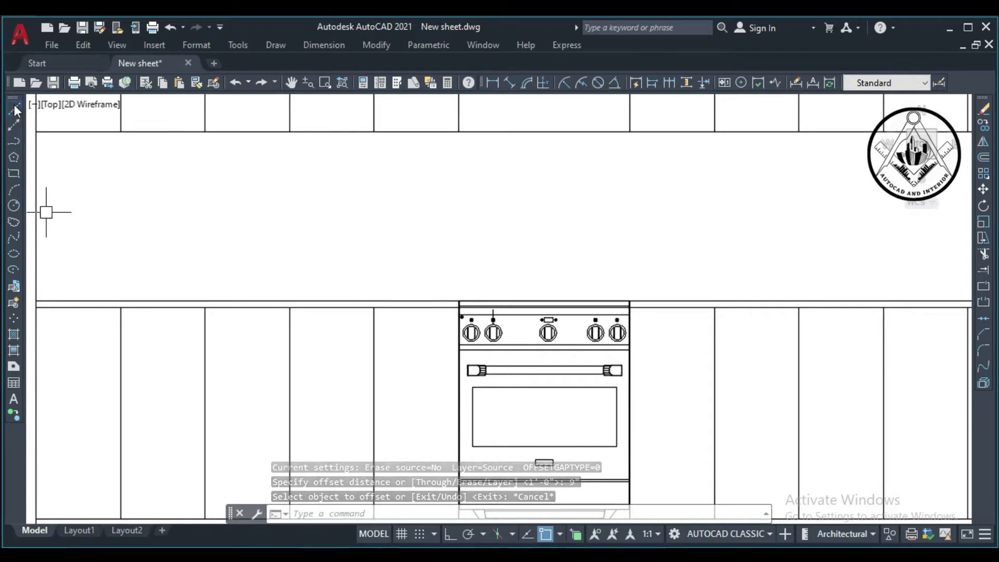
pyautogui.press('Return')
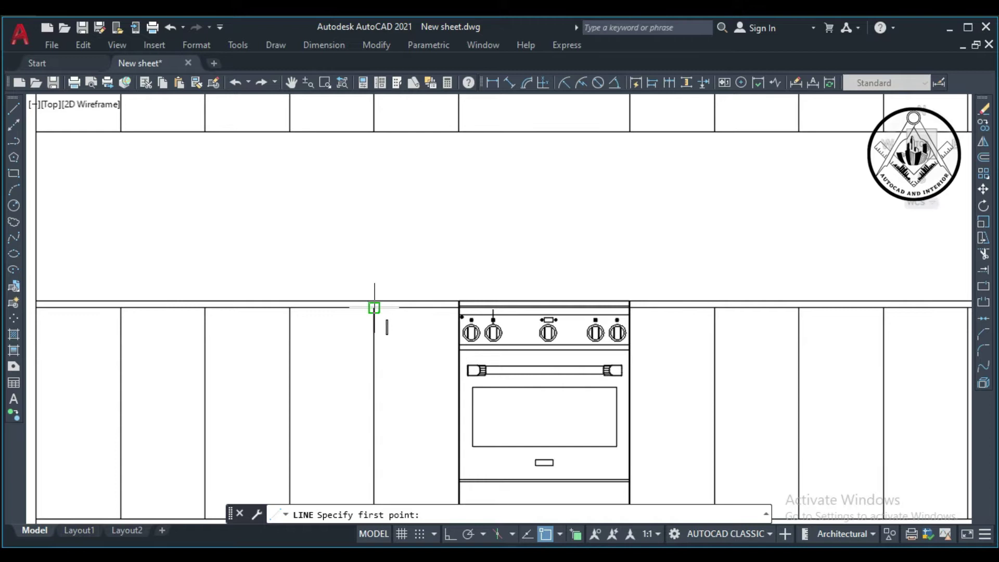
pyautogui.click(374, 307)
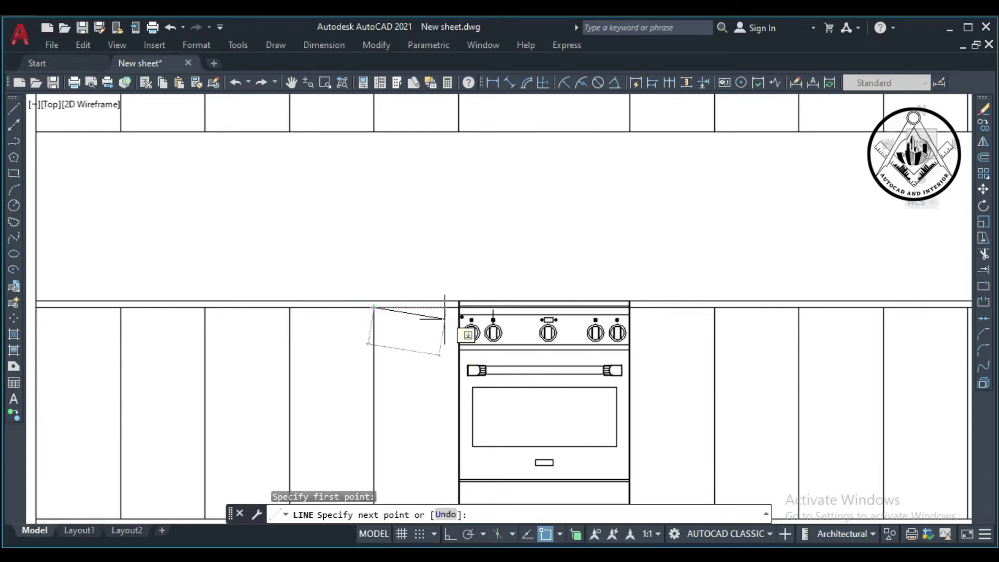
pyautogui.scroll(2, 444, 319)
pyautogui.press('F8')
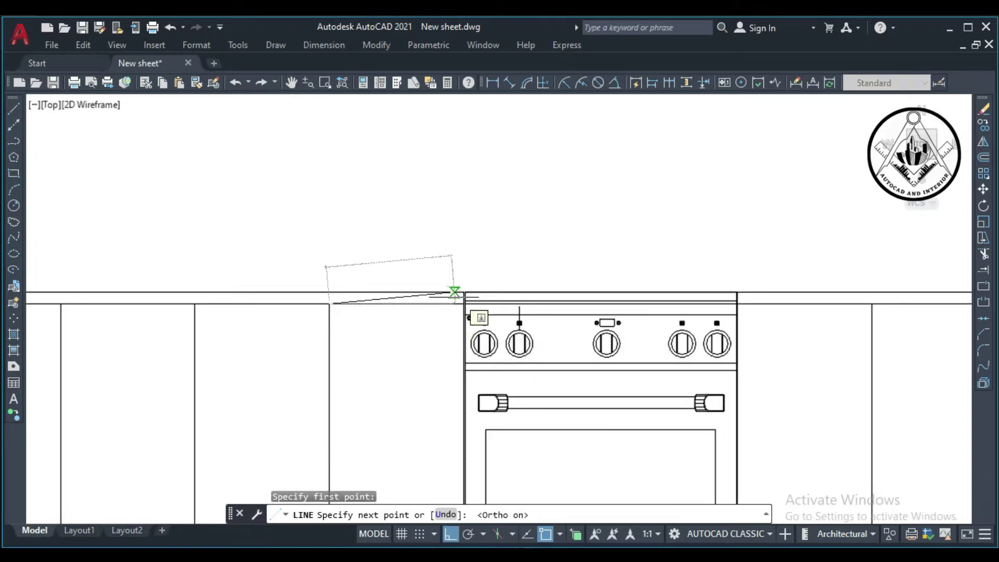
pyautogui.scroll(2, 465, 299)
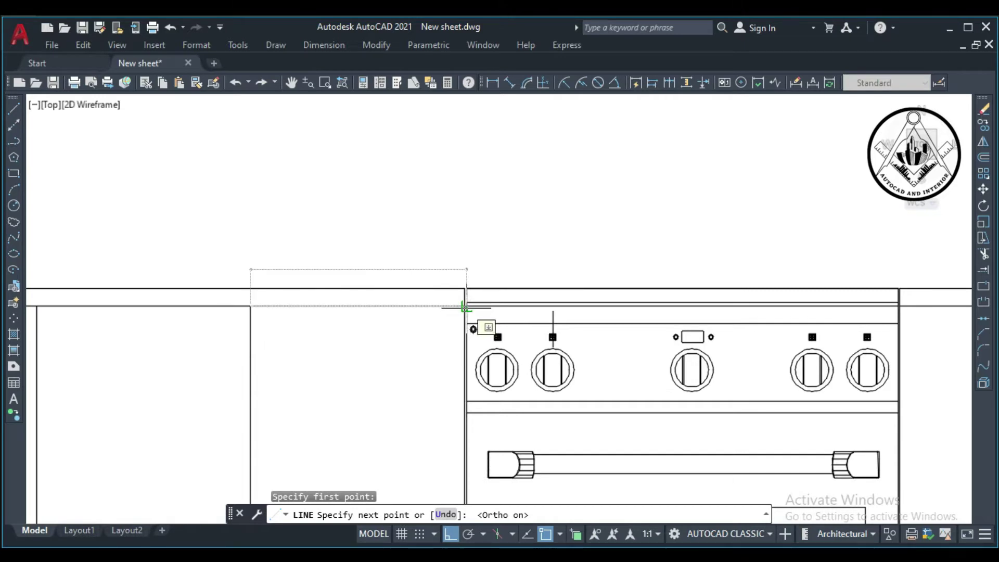
pyautogui.click(464, 307)
pyautogui.press('Return')
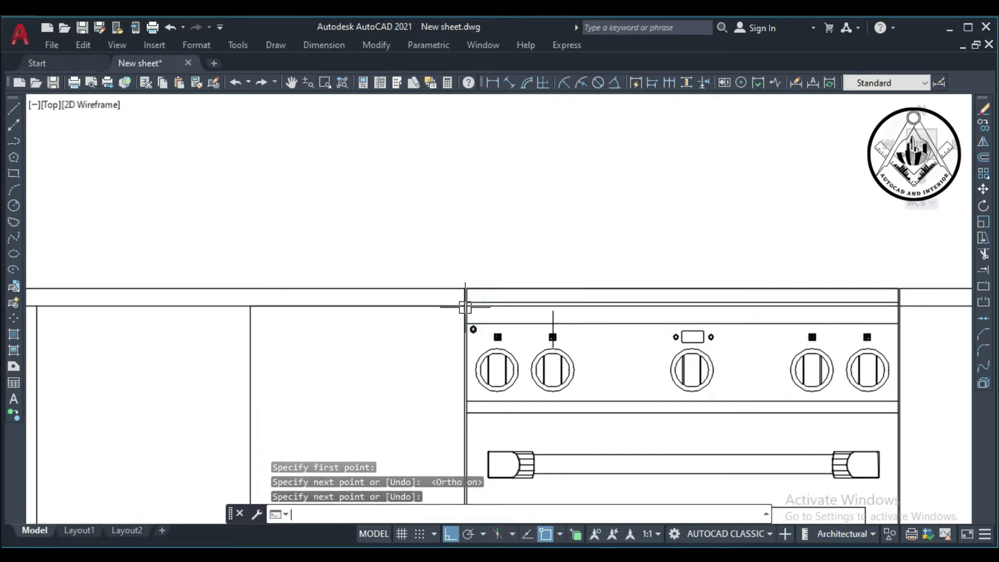
pyautogui.press('Return')
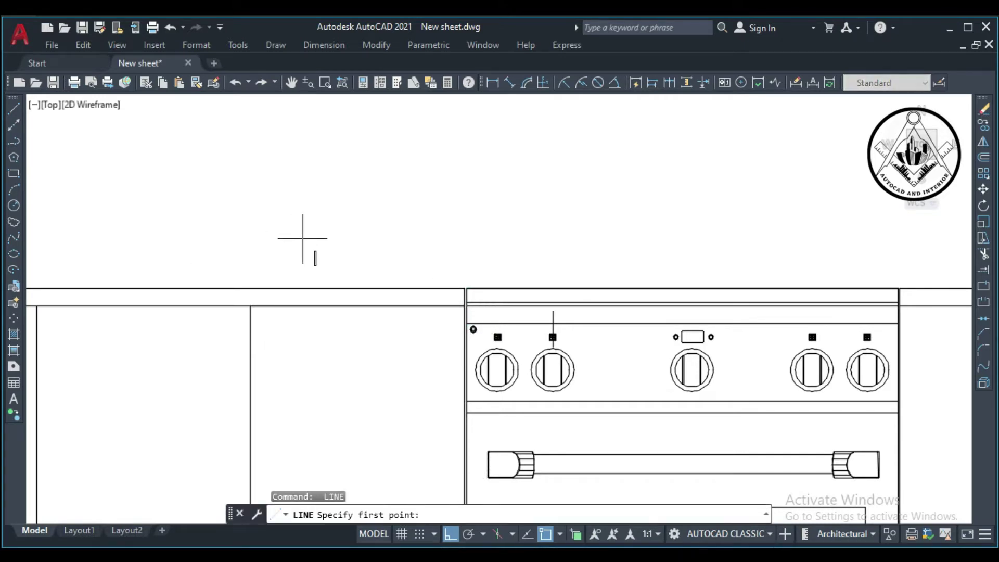
pyautogui.press('Escape')
# Offset the cabinet top line 9" downward twice to mark the drawer lines.
pyautogui.press('Return')
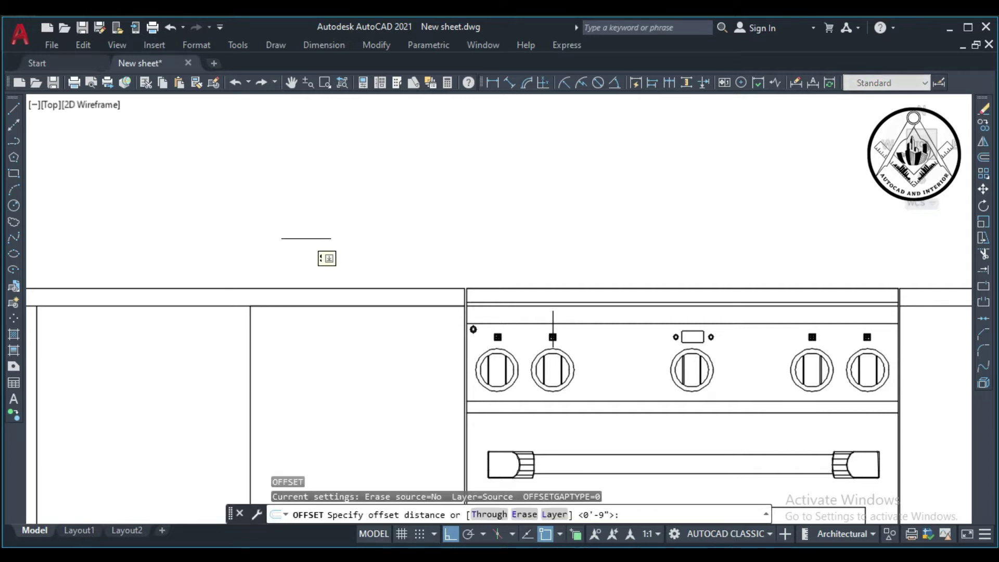
pyautogui.write('9')
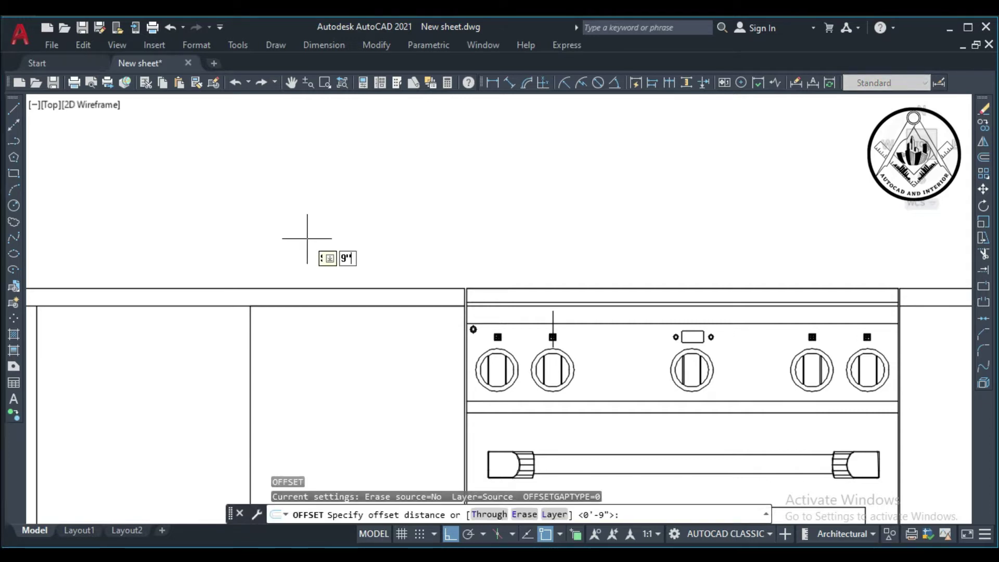
pyautogui.press('Return')
pyautogui.click(355, 305)
pyautogui.click(357, 368)
pyautogui.scroll(-2, 364, 368)
pyautogui.scroll(-2, 370, 359)
pyautogui.scroll(4, 379, 338)
pyautogui.click(369, 281)
pyautogui.click(369, 309)
pyautogui.press('Escape')
pyautogui.write('o')
pyautogui.press('Return')
pyautogui.click(353, 340)
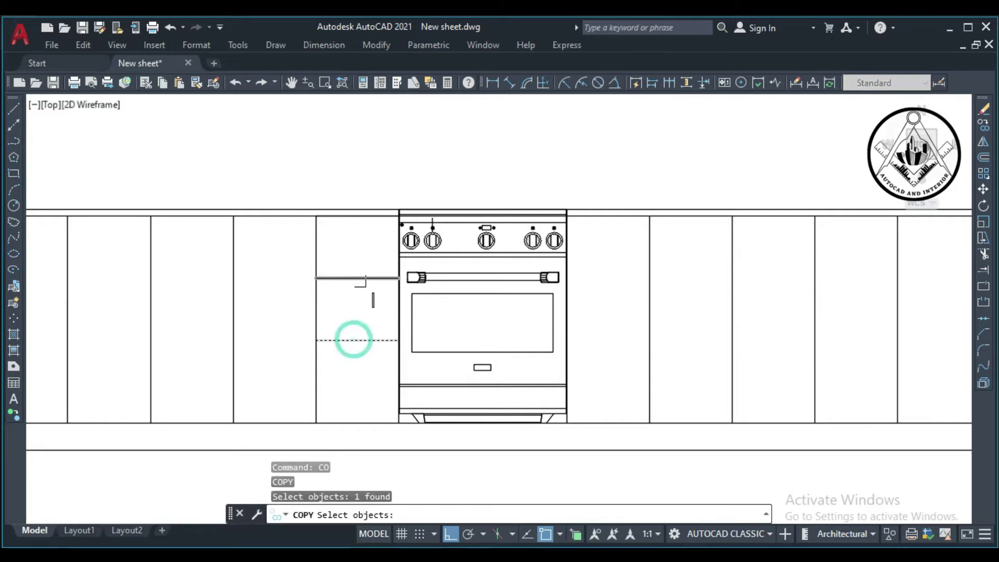
pyautogui.click(357, 278)
pyautogui.press('Return')
pyautogui.click(316, 215)
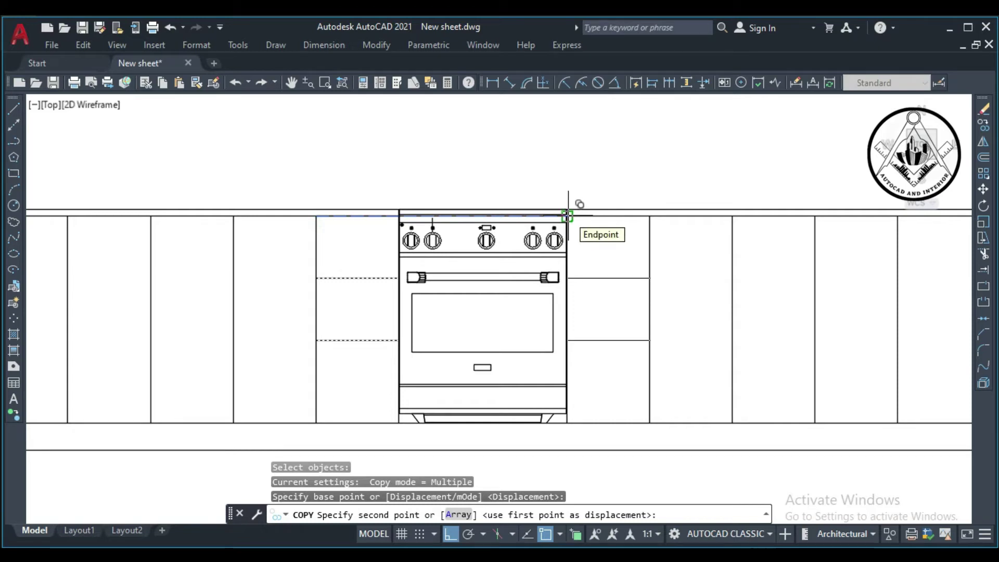
pyautogui.scroll(6, 568, 215)
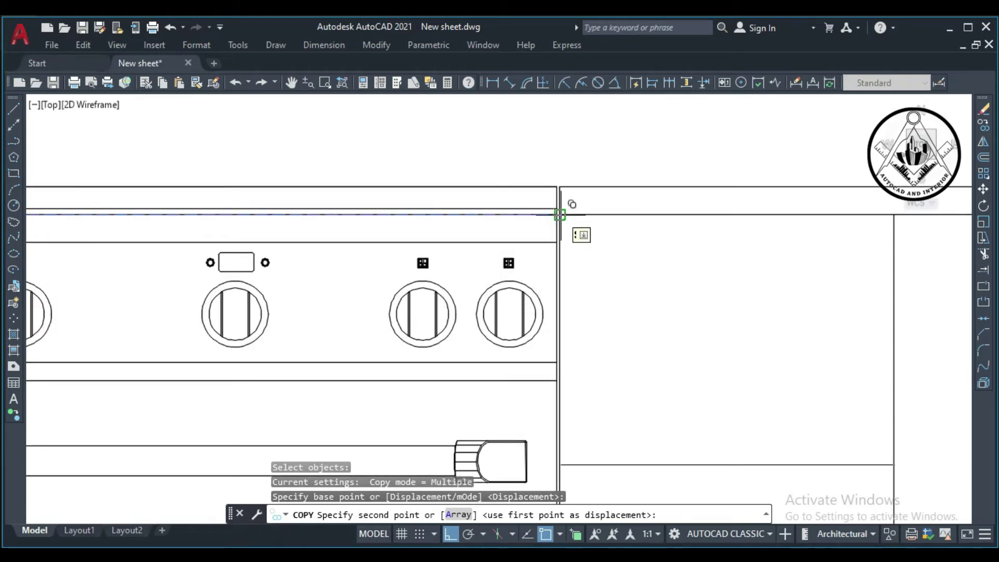
pyautogui.click(560, 214)
pyautogui.scroll(-3, 562, 214)
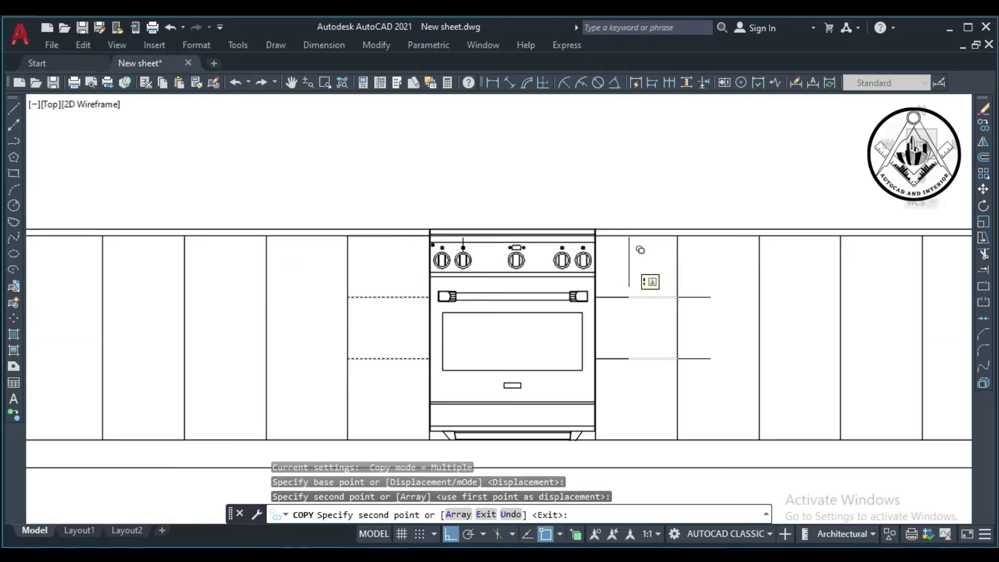
pyautogui.scroll(-3, 640, 260)
pyautogui.press('Escape')
pyautogui.scroll(-4, 633, 272)
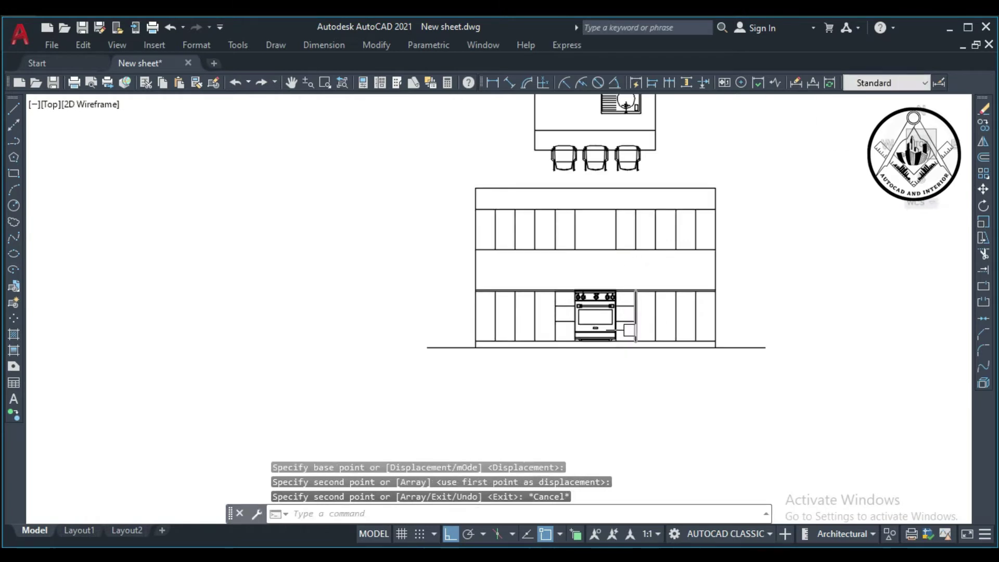
pyautogui.scroll(4, 630, 330)
pyautogui.scroll(-2, 622, 339)
pyautogui.scroll(-2, 623, 357)
pyautogui.scroll(4, 622, 286)
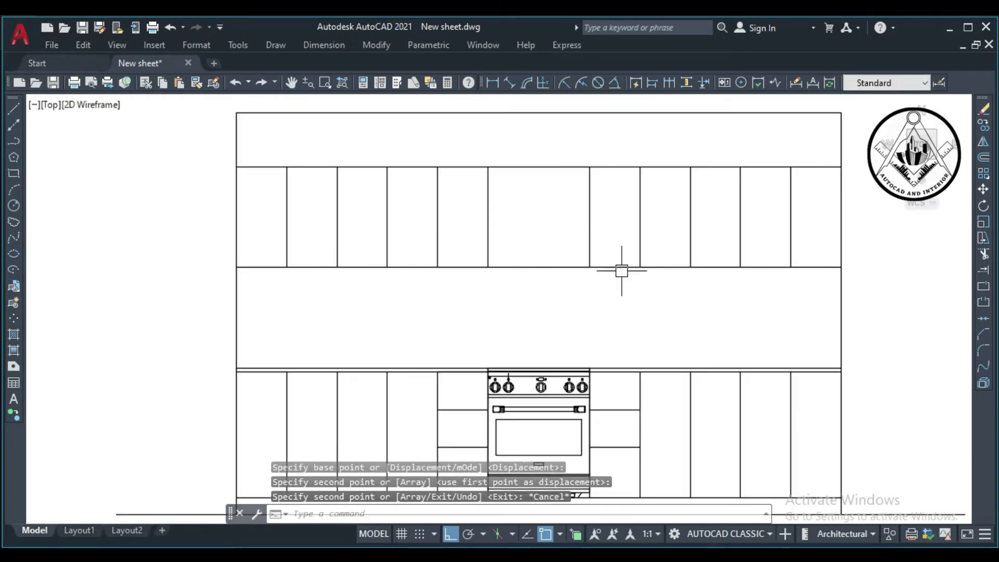
pyautogui.scroll(-2, 607, 221)
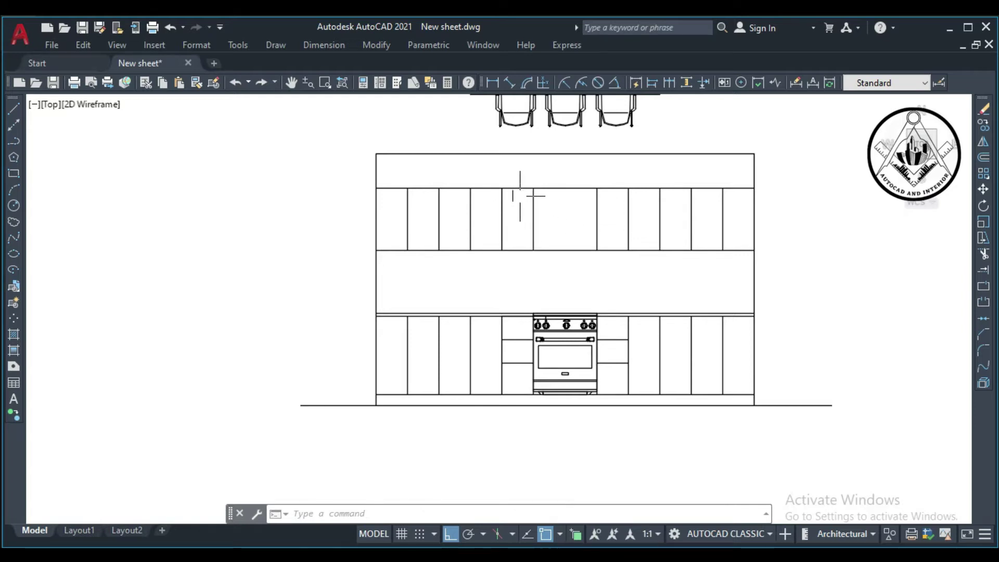
pyautogui.scroll(2, 514, 215)
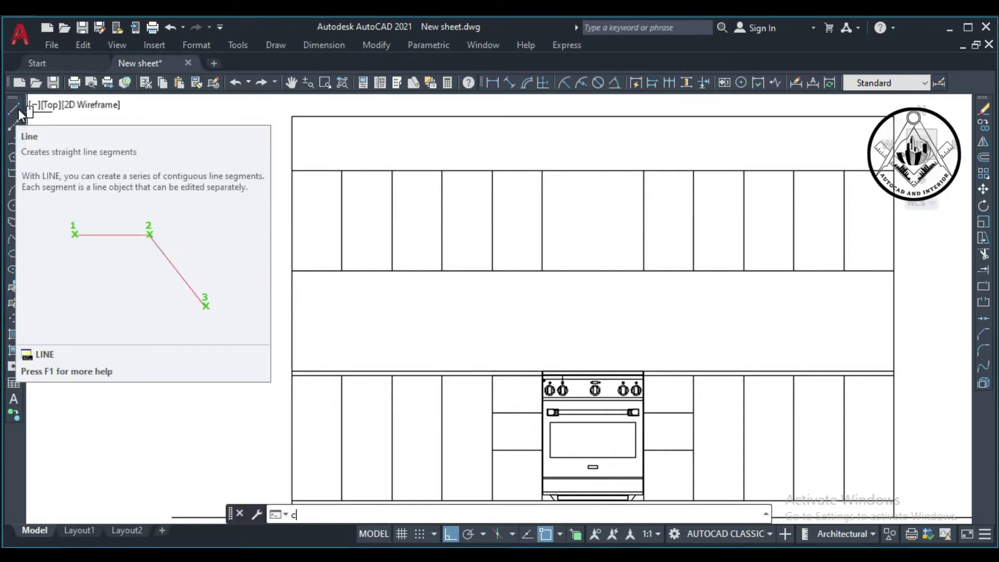
# Move the top line of the cabinet beside the oven up near the upper cabinet's top.
pyautogui.write('c')
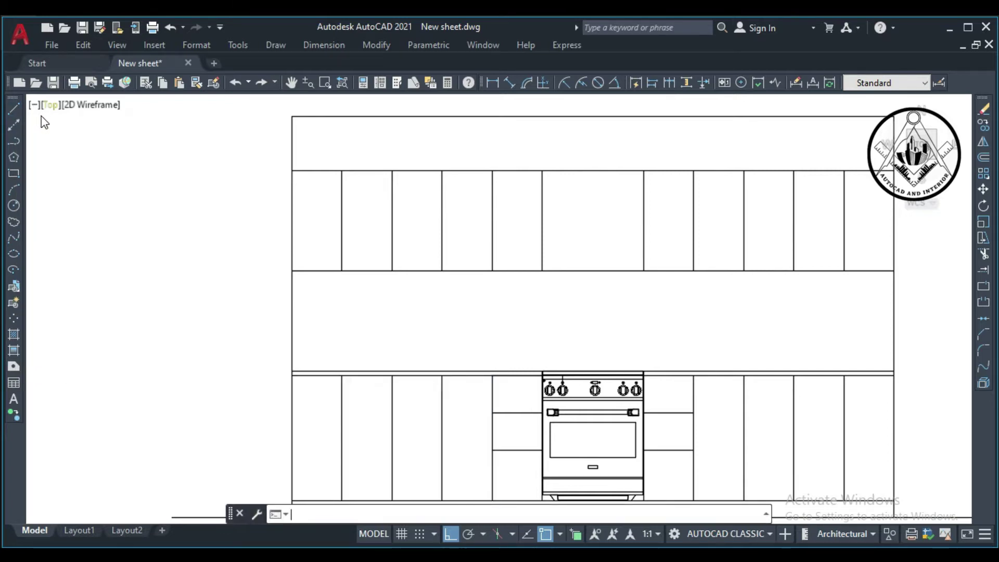
pyautogui.write('m')
pyautogui.press('Return')
pyautogui.click(512, 377)
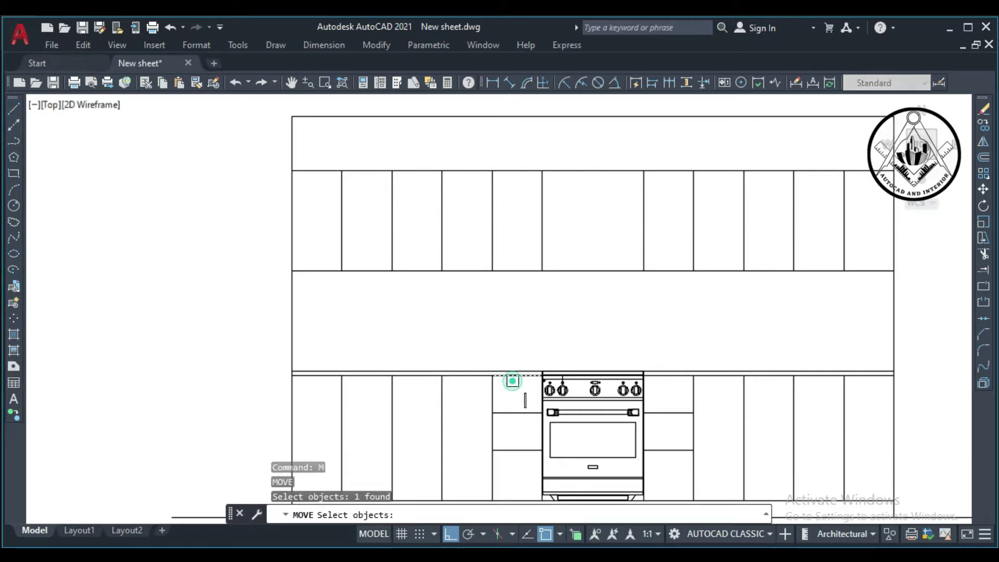
pyautogui.press('Return')
pyautogui.click(492, 375)
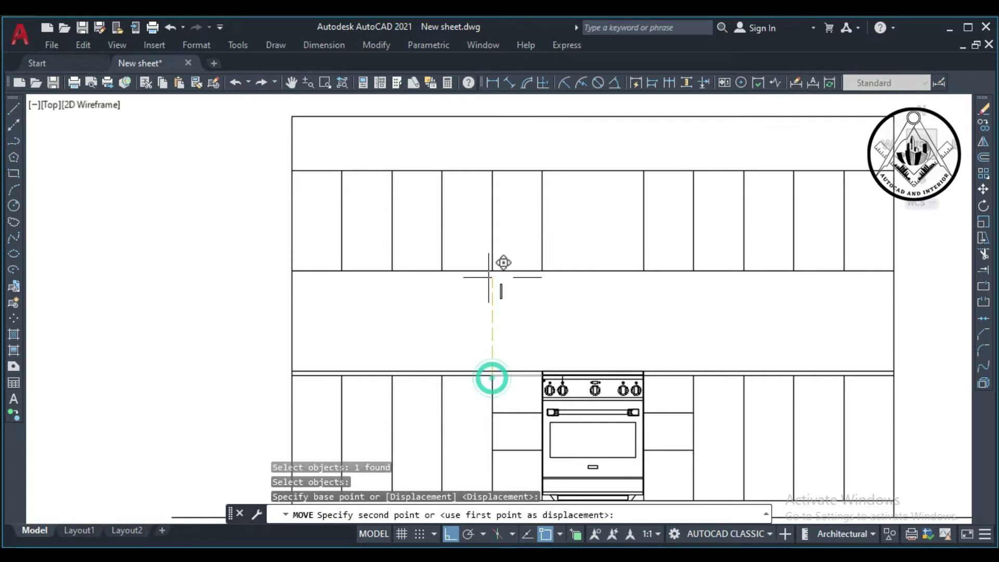
pyautogui.scroll(4, 505, 192)
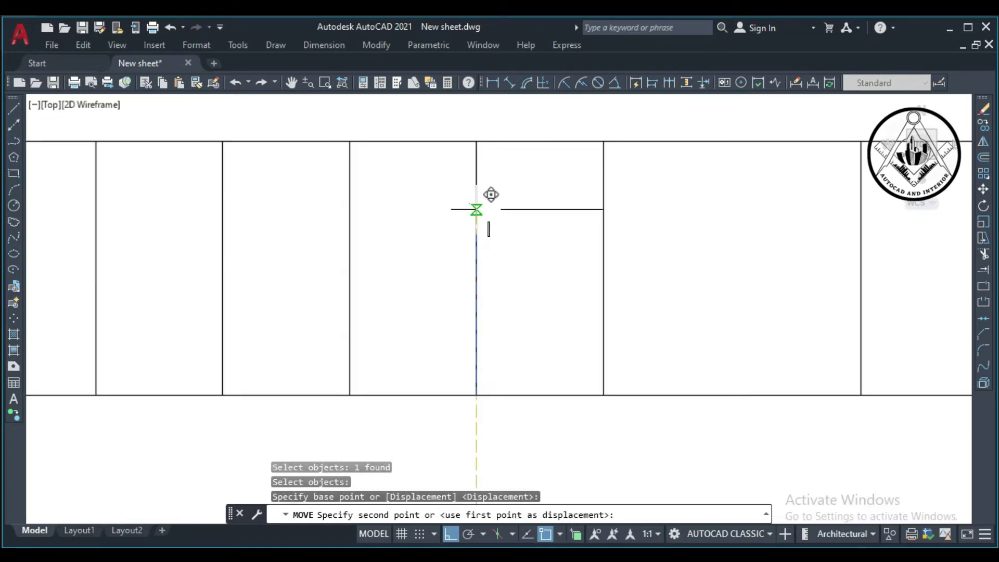
pyautogui.click(476, 209)
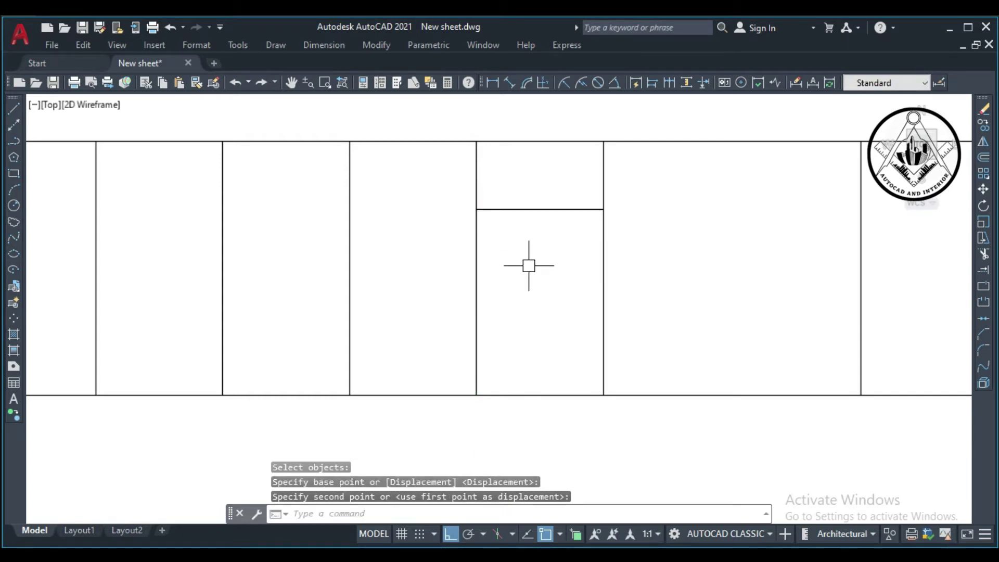
pyautogui.write('o')
# Offset the moved line 1" below itself to form the double rail.
pyautogui.press('Return')
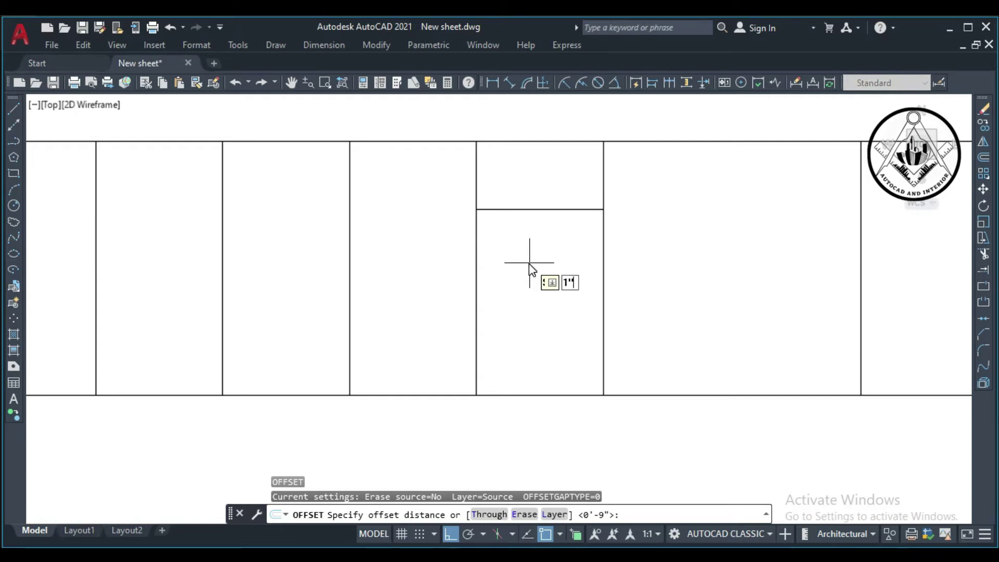
pyautogui.press('Return')
pyautogui.click(542, 210)
pyautogui.click(539, 252)
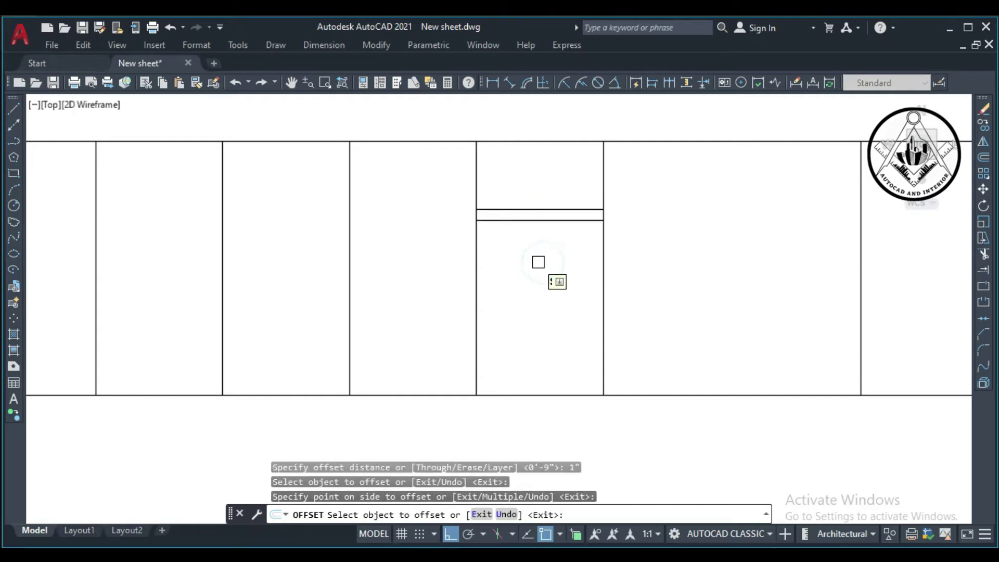
pyautogui.scroll(-4, 520, 264)
pyautogui.press('Escape')
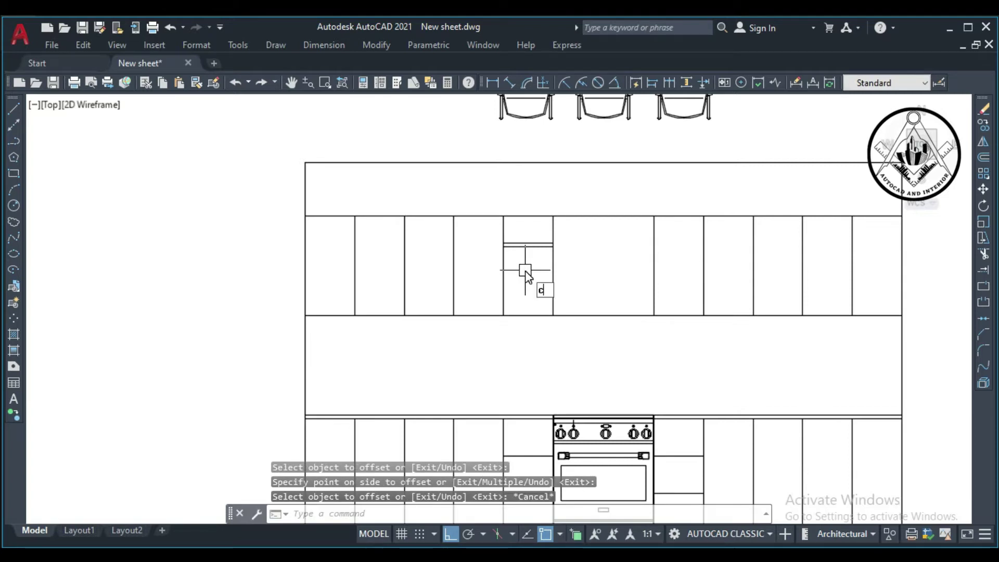
# Copy both rail lines (command CO) into the matching upper cabinet on the other side.
pyautogui.write('co')
pyautogui.press('Return')
pyautogui.click(541, 251)
pyautogui.click(525, 235)
pyautogui.press('Return')
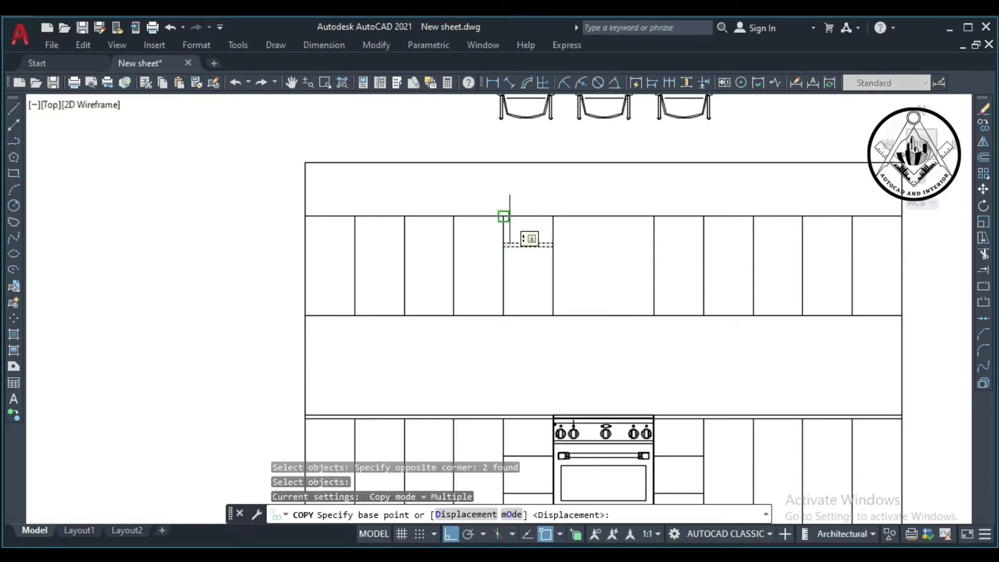
pyautogui.click(503, 216)
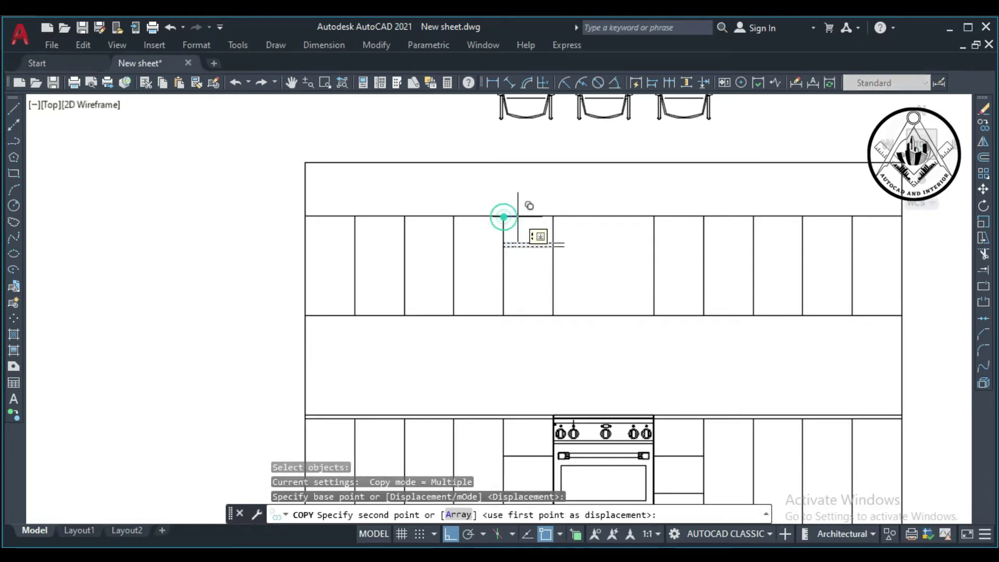
pyautogui.click(654, 217)
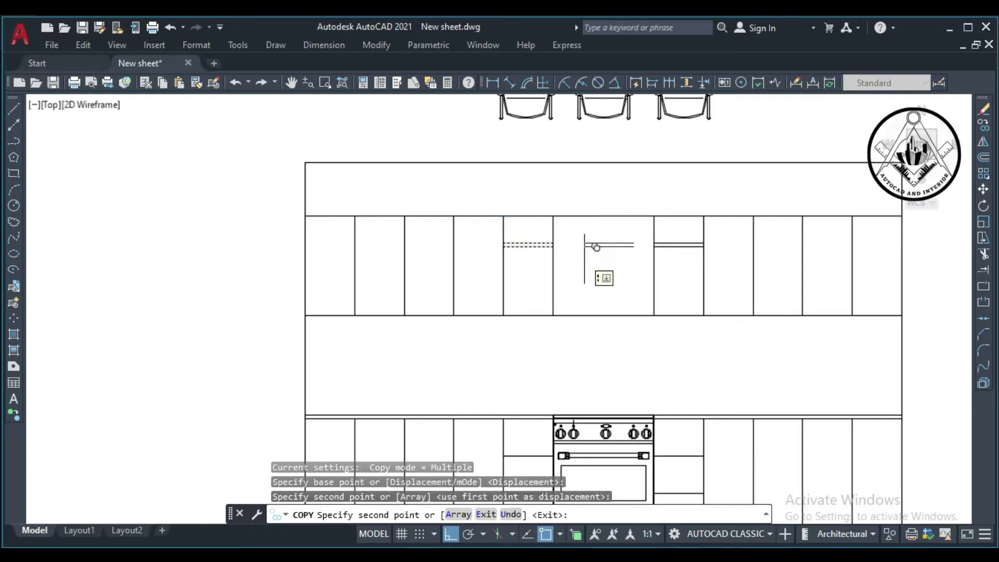
pyautogui.press('Escape')
pyautogui.scroll(-2, 497, 256)
pyautogui.scroll(2, 570, 257)
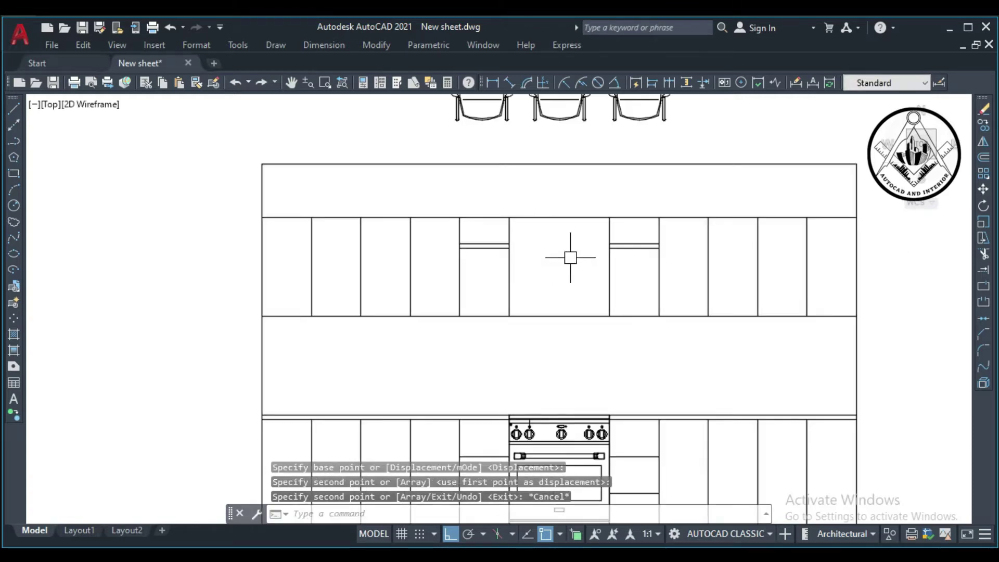
pyautogui.scroll(-2, 638, 271)
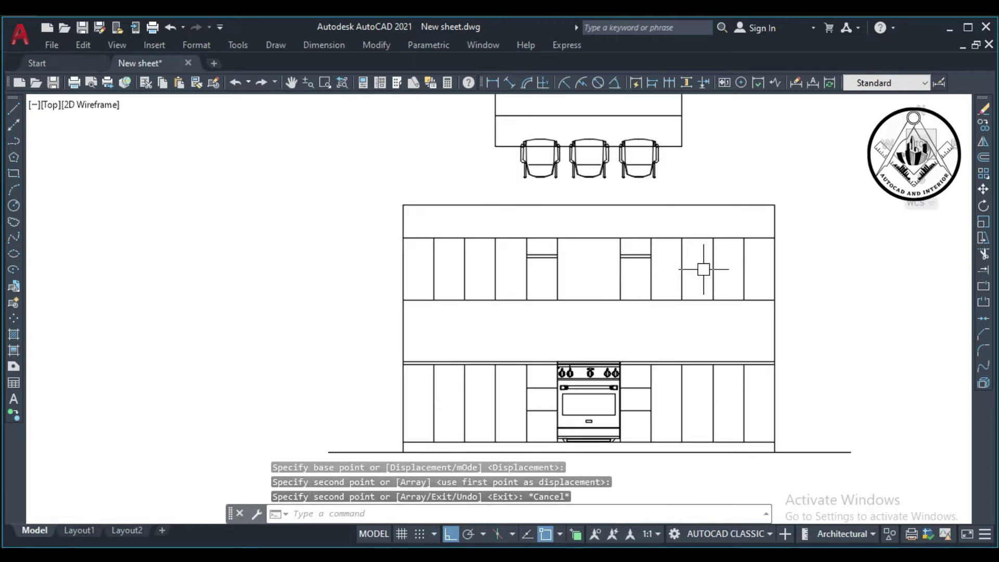
pyautogui.scroll(2, 704, 269)
# Offset the upper cabinets' bottom edge 1" inward.
pyautogui.write('o')
pyautogui.press('Return')
pyautogui.write('1')
pyautogui.press('Return')
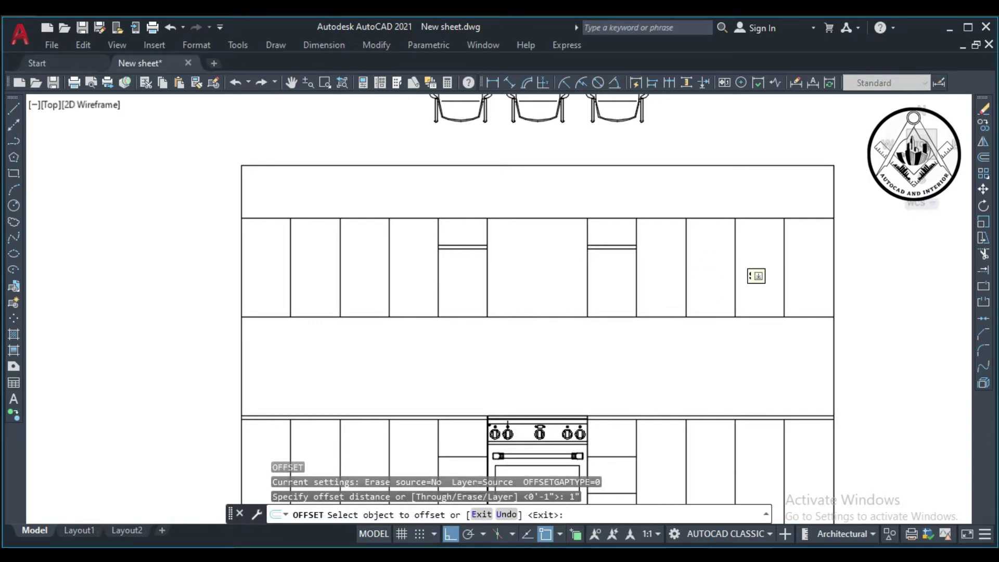
pyautogui.scroll(-2, 735, 260)
pyautogui.scroll(2, 770, 294)
pyautogui.click(744, 295)
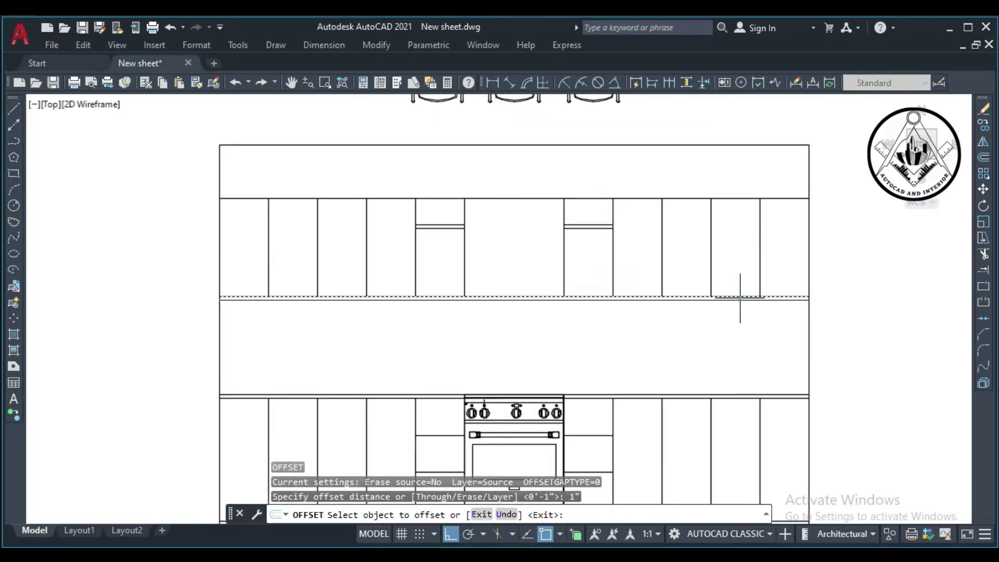
pyautogui.click(741, 271)
# Offset the upper run's top, right and left edges 1" inward as well.
pyautogui.click(734, 199)
pyautogui.click(733, 242)
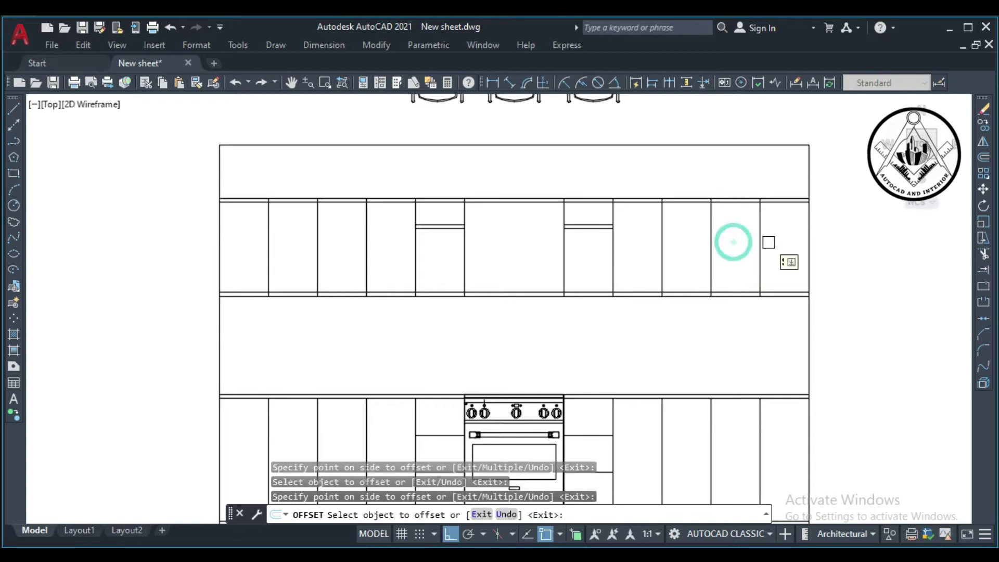
pyautogui.click(809, 239)
pyautogui.click(220, 243)
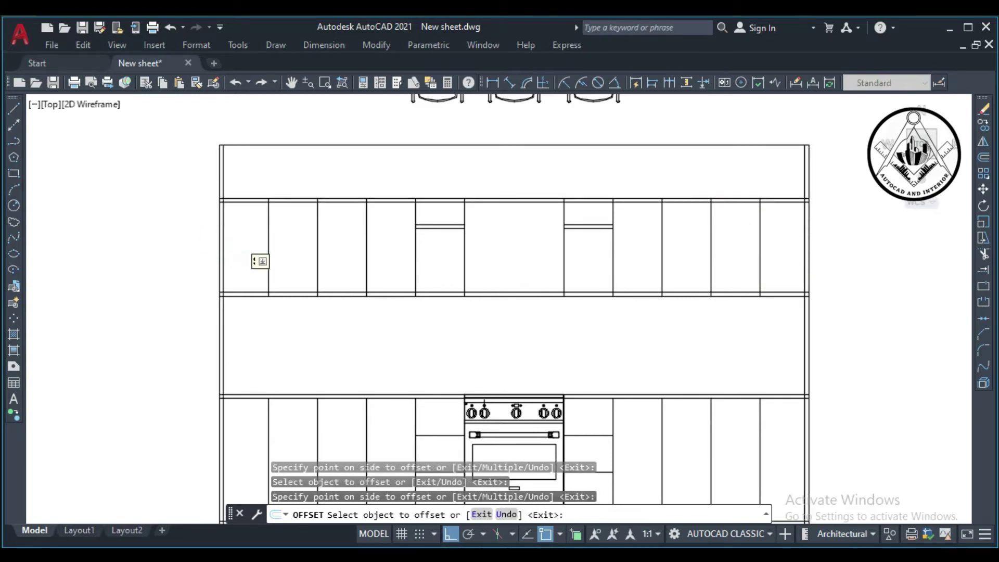
pyautogui.scroll(2, 252, 241)
pyautogui.scroll(-2, 253, 241)
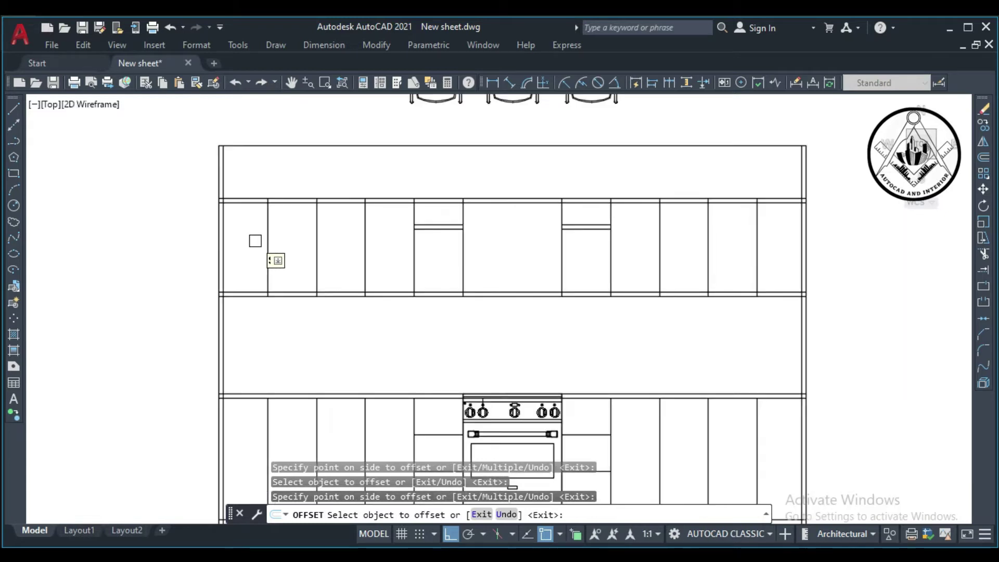
pyautogui.press('Escape')
# Trim the overlapping 1" inset line ends at each corner of the upper cabinet run.
pyautogui.press('Return')
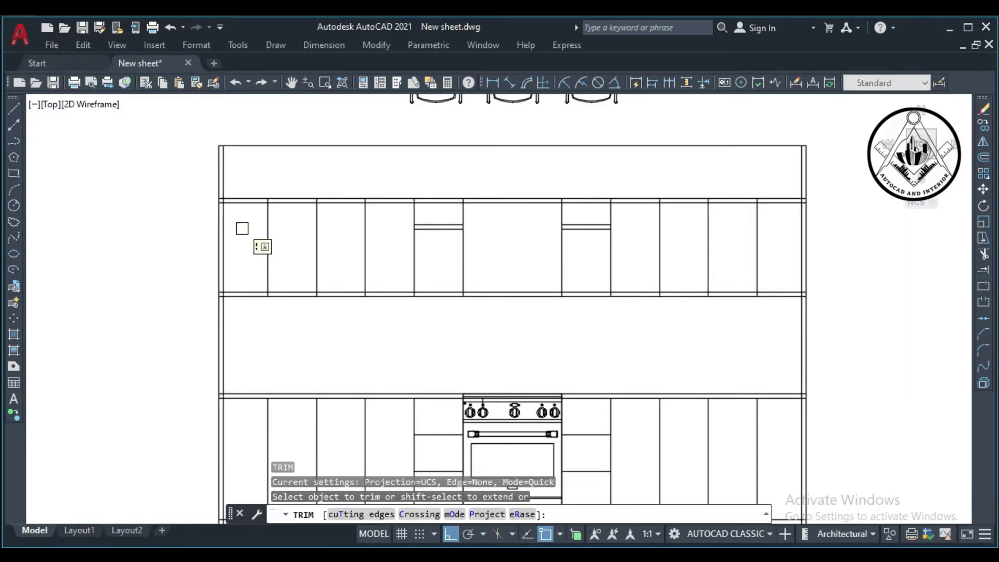
pyautogui.scroll(2, 224, 191)
pyautogui.scroll(3, 223, 207)
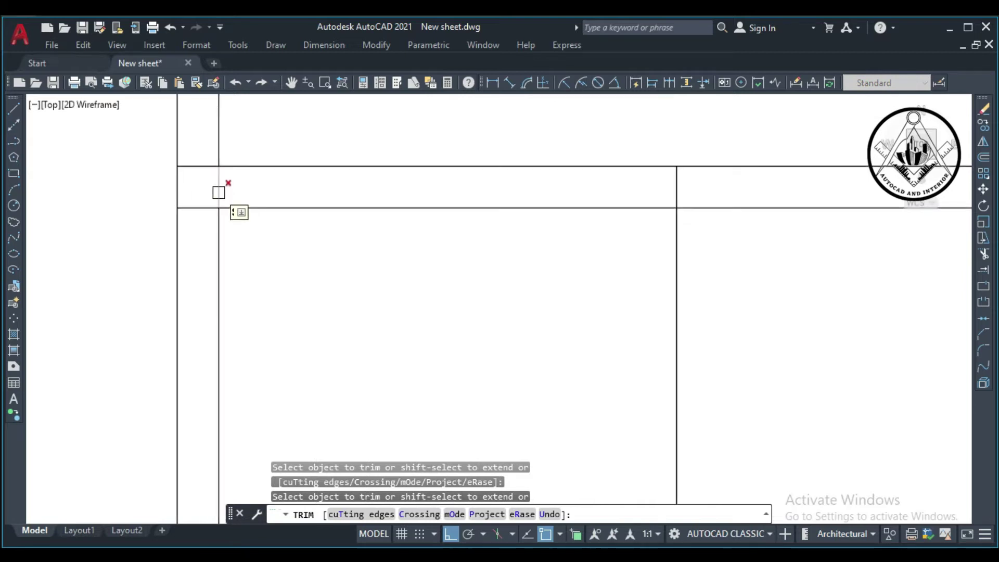
pyautogui.scroll(-2, 206, 204)
pyautogui.scroll(-2, 286, 206)
pyautogui.scroll(5, 277, 266)
pyautogui.scroll(5, 268, 277)
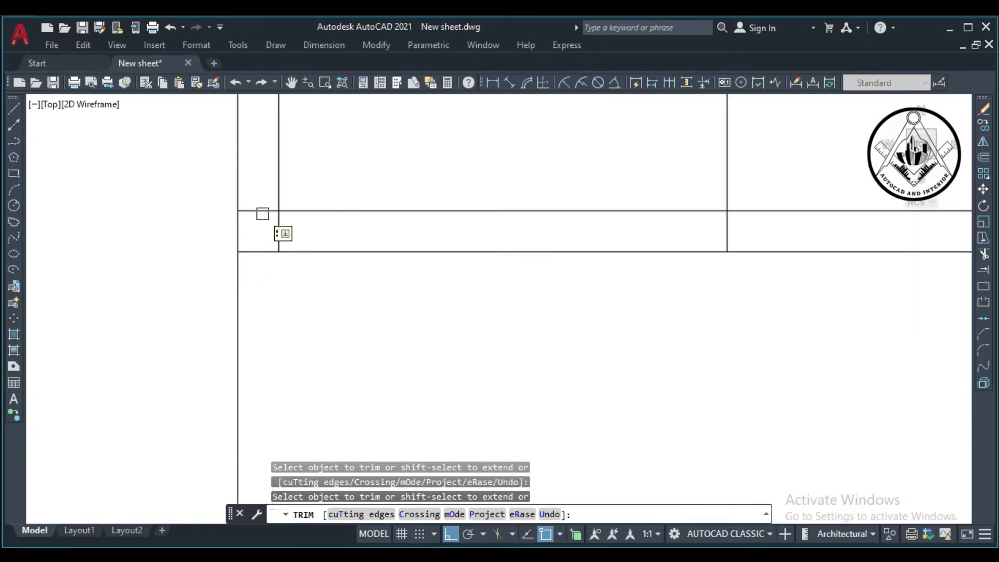
pyautogui.scroll(-2, 275, 229)
pyautogui.scroll(-3, 323, 216)
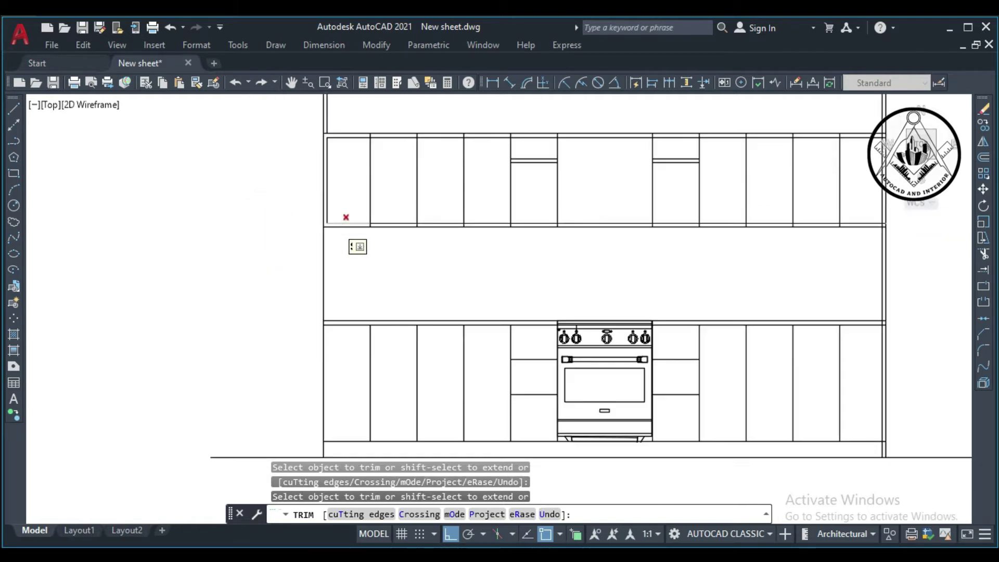
pyautogui.scroll(4, 682, 251)
pyautogui.scroll(3, 662, 205)
pyautogui.scroll(1, 658, 209)
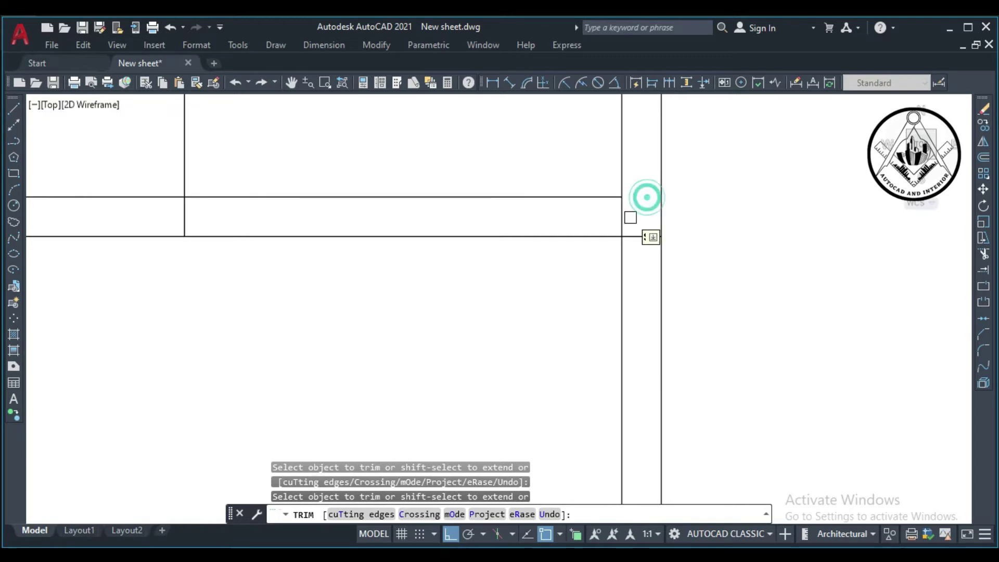
pyautogui.scroll(-3, 603, 291)
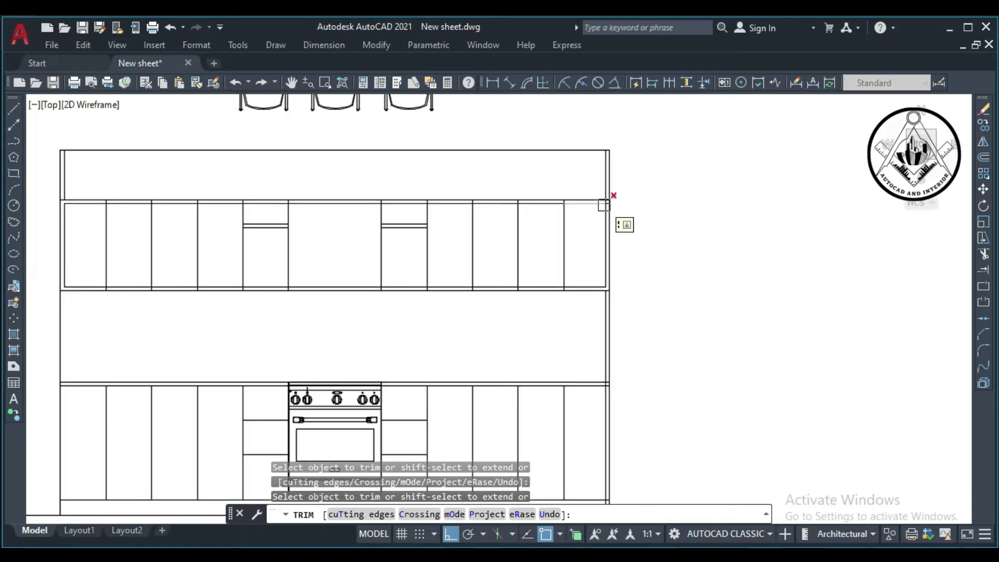
pyautogui.scroll(3, 604, 206)
pyautogui.scroll(1, 604, 172)
pyautogui.scroll(-5, 615, 254)
pyautogui.press('Escape')
pyautogui.scroll(2, 323, 319)
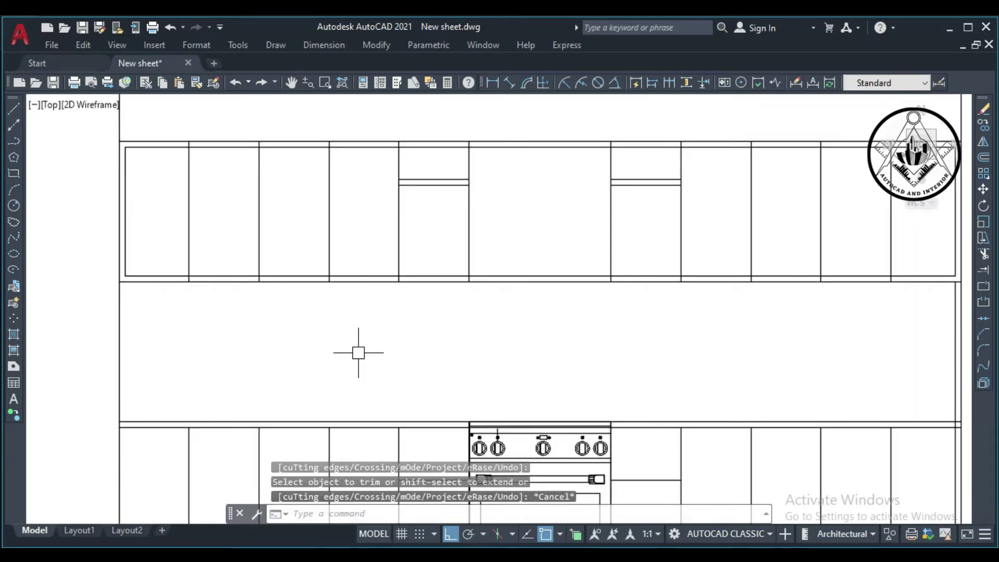
pyautogui.write('o')
pyautogui.press('Return')
# Offset the upper cabinet divider lines by 1".
pyautogui.write('1')
pyautogui.press('Return')
pyautogui.click(259, 205)
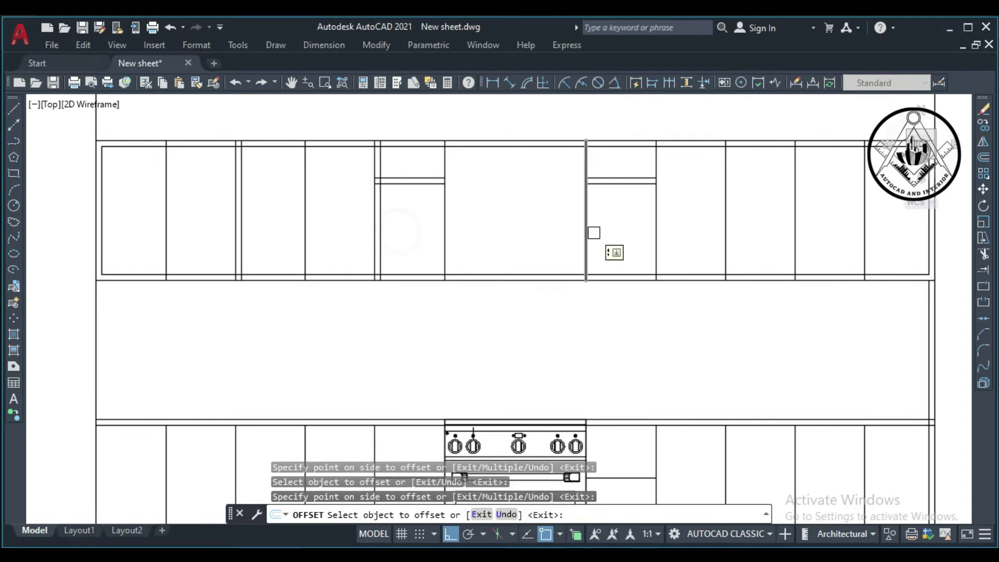
pyautogui.click(592, 230)
pyautogui.scroll(-2, 758, 229)
pyautogui.scroll(2, 671, 234)
pyautogui.click(670, 234)
pyautogui.scroll(-3, 640, 286)
pyautogui.press('Escape')
# Offset another cabinet divider by 0.5" to make a narrow double line.
pyautogui.write('o')
pyautogui.press('Return')
pyautogui.write('.5')
pyautogui.press('Return')
pyautogui.click(733, 223)
pyautogui.scroll(3, 725, 229)
pyautogui.scroll(-2, 782, 251)
pyautogui.scroll(2, 676, 240)
pyautogui.click(621, 235)
pyautogui.scroll(2, 709, 241)
pyautogui.scroll(-2, 454, 241)
pyautogui.scroll(2, 495, 270)
pyautogui.scroll(-2, 308, 252)
pyautogui.scroll(2, 310, 254)
pyautogui.scroll(-3, 433, 236)
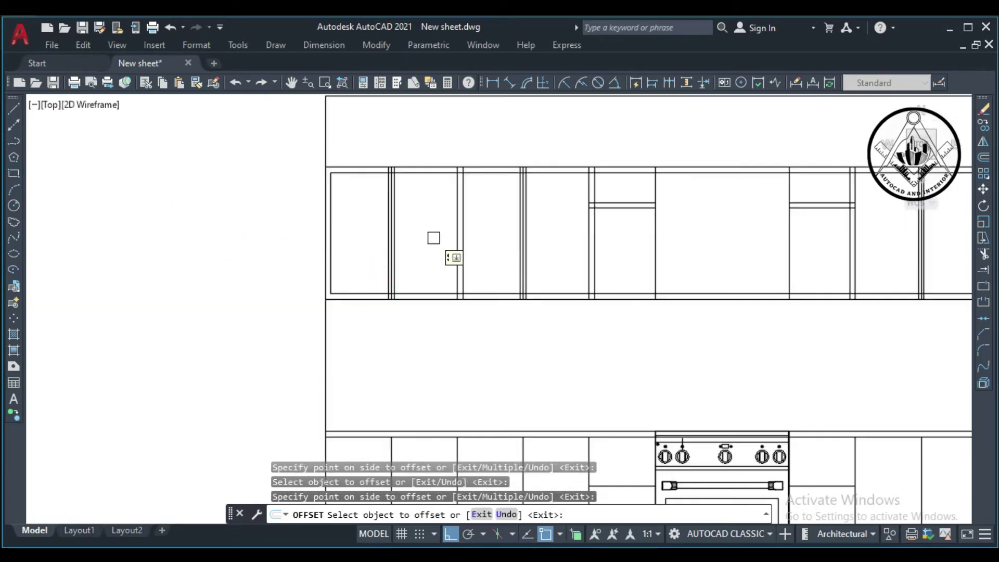
pyautogui.press('Escape')
# Trim the divider segment lying between the two rails.
pyautogui.write('tr')
pyautogui.press('Return')
pyautogui.scroll(3, 411, 188)
pyautogui.click(393, 182)
pyautogui.scroll(3, 394, 188)
# Fence across the extra line segments in the upper cabinets to trim them.
pyautogui.scroll(-3, 380, 285)
pyautogui.scroll(3, 330, 276)
pyautogui.scroll(-3, 408, 279)
pyautogui.scroll(2, 401, 287)
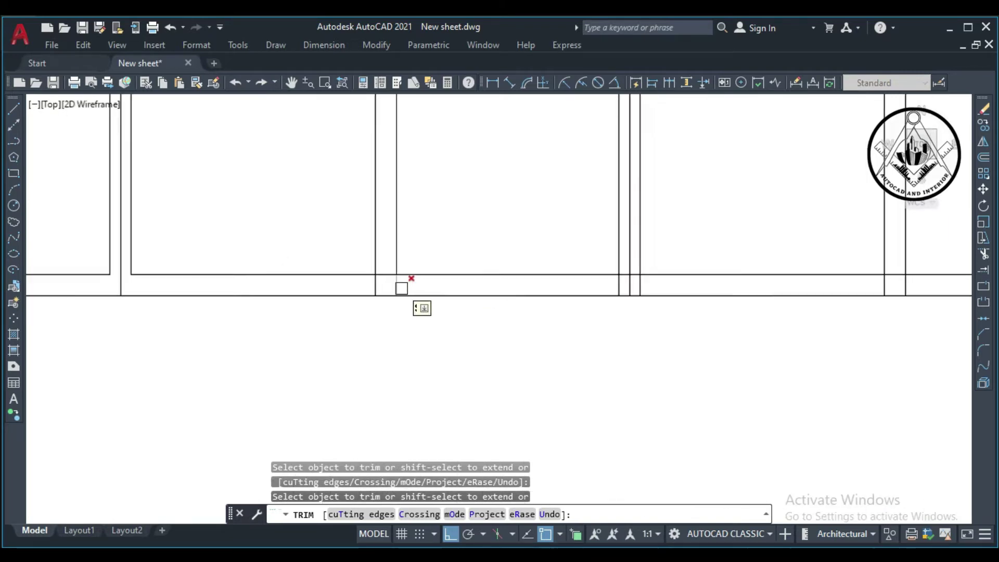
pyautogui.scroll(-3, 401, 260)
pyautogui.scroll(3, 398, 192)
pyautogui.scroll(4, 625, 177)
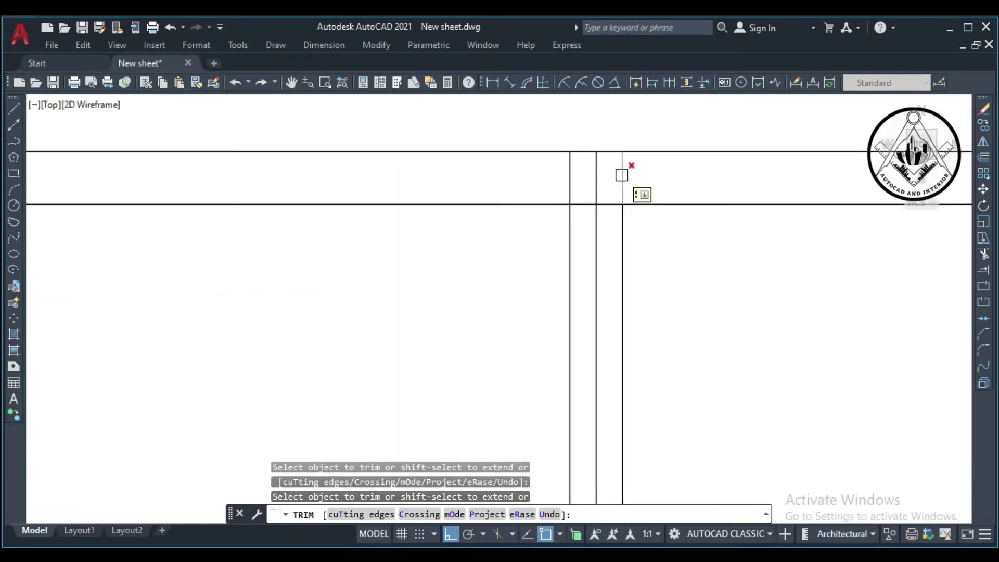
pyautogui.scroll(-3, 577, 182)
pyautogui.scroll(2, 575, 411)
pyautogui.scroll(-2, 482, 385)
pyautogui.scroll(2, 598, 349)
pyautogui.click(560, 369)
pyautogui.scroll(-3, 572, 208)
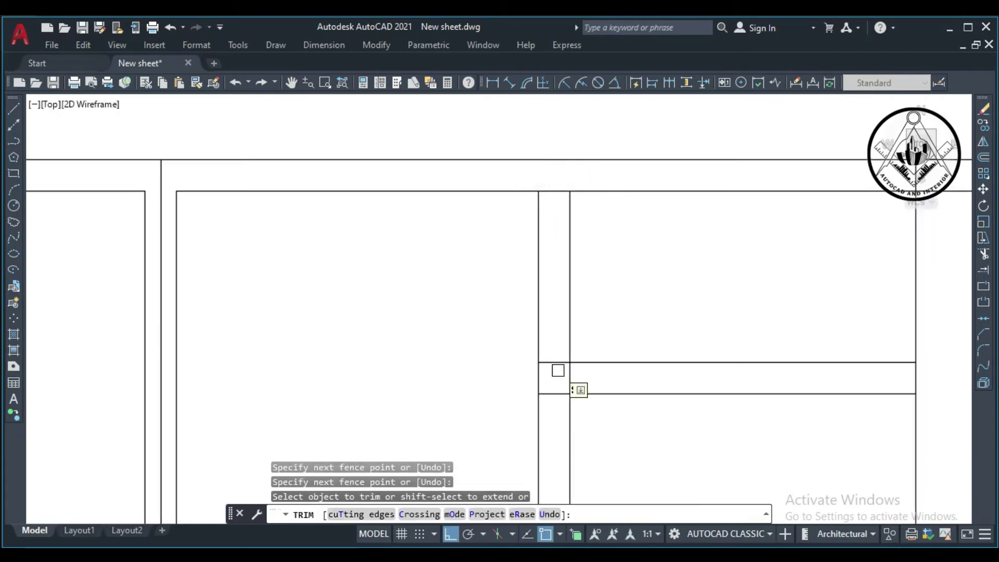
pyautogui.scroll(2, 541, 228)
pyautogui.scroll(2, 541, 228)
# Trim the short vertical piece at the cabinet edge.
pyautogui.moveTo(541, 229)
pyautogui.mouseDown(button='middle')
pyautogui.moveTo(542, 353)
pyautogui.moveTo(565, 165)
pyautogui.mouseUp(button='middle')
pyautogui.scroll(-4, 595, 291)
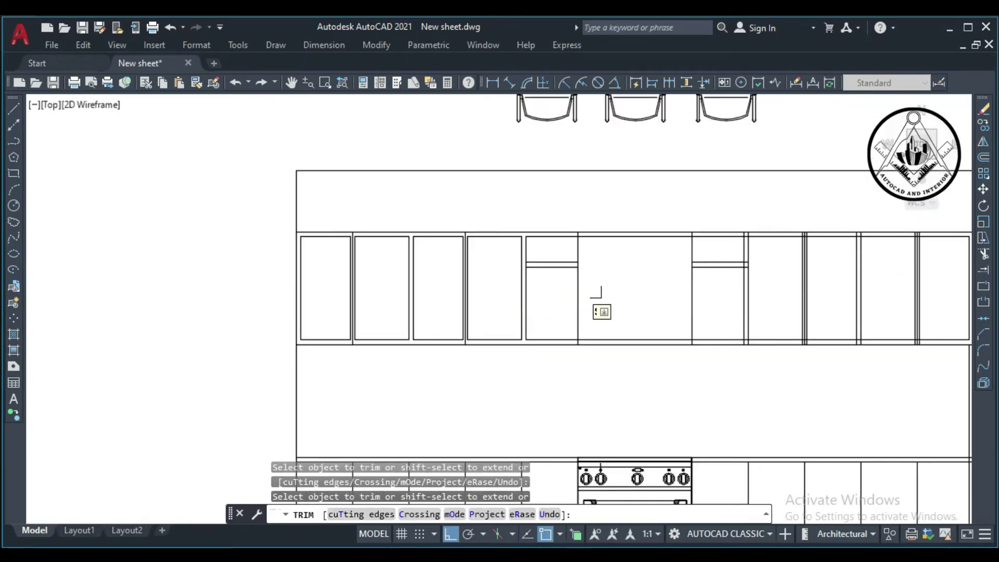
pyautogui.scroll(2, 538, 243)
pyautogui.scroll(-3, 543, 370)
pyautogui.scroll(2, 607, 361)
pyautogui.scroll(3, 603, 425)
pyautogui.click(603, 425)
pyautogui.scroll(-3, 600, 390)
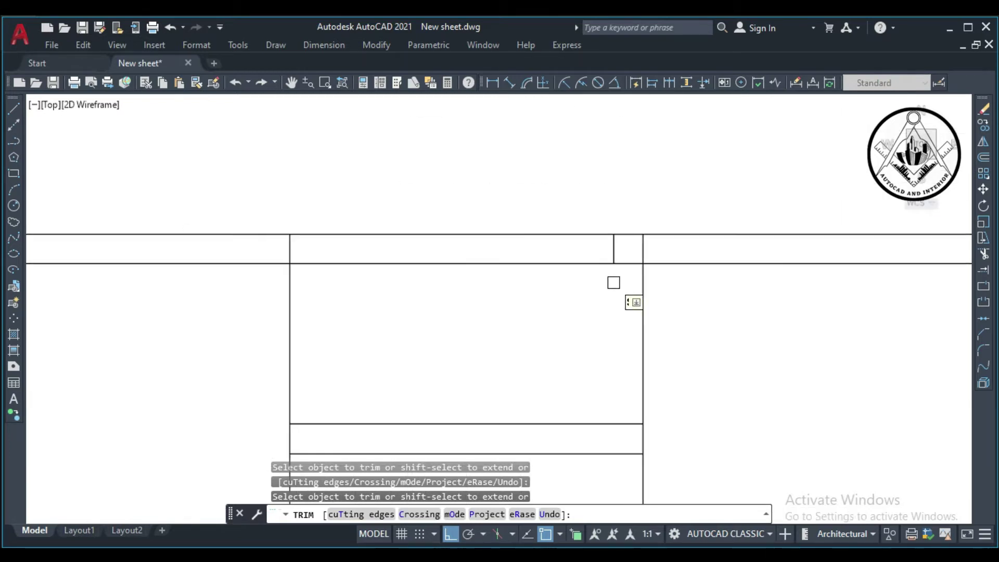
# Undo that wrong trim, then trim the leftover segment in the upper cabinets instead.
pyautogui.hotkey('ctrl', 'z')
pyautogui.scroll(2, 594, 245)
pyautogui.press('Escape')
pyautogui.scroll(1, 595, 245)
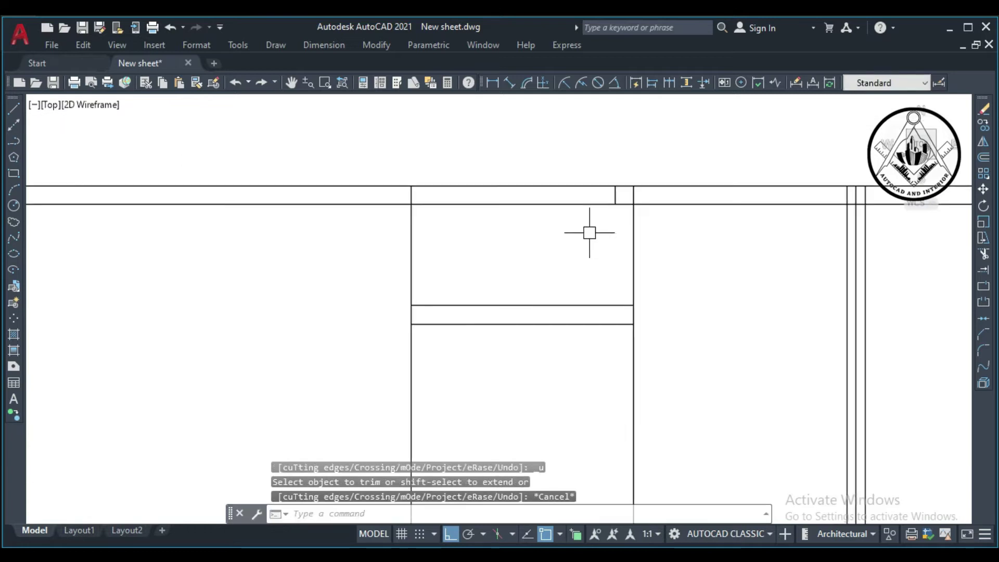
pyautogui.press('space')
pyautogui.scroll(2, 591, 230)
pyautogui.click(608, 196)
pyautogui.scroll(-3, 599, 208)
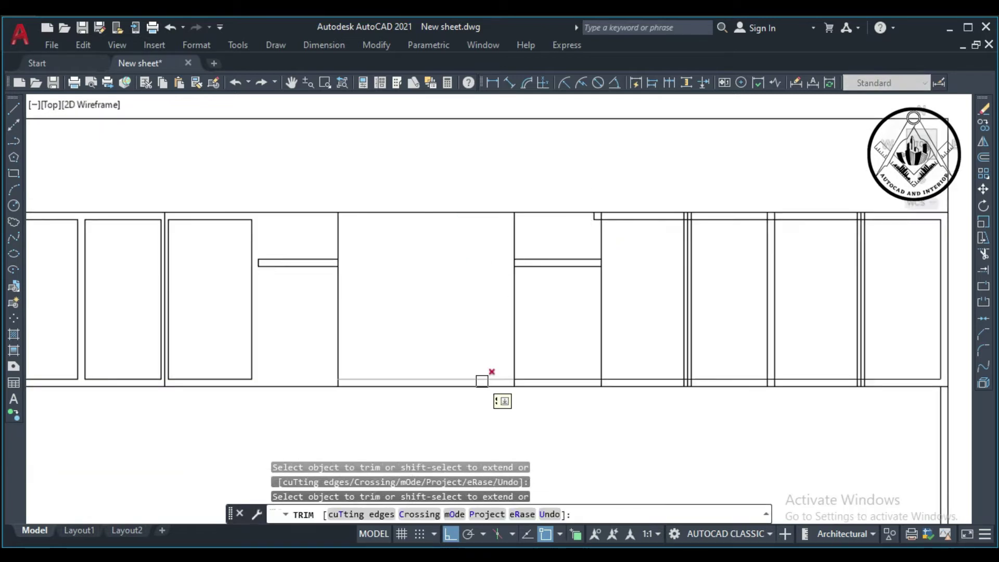
pyautogui.scroll(2, 598, 215)
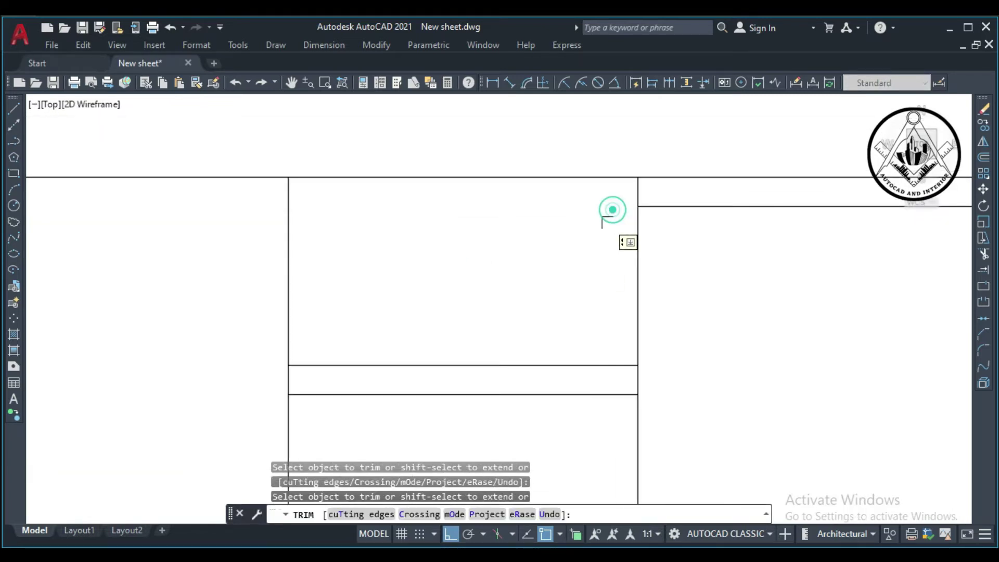
pyautogui.scroll(-2, 557, 380)
# Offset the two central vertical cabinet lines 1 inch inward to form frame lines.
pyautogui.press('Escape')
pyautogui.write('o')
pyautogui.press('space')
pyautogui.press('space')
pyautogui.click(610, 365)
pyautogui.click(587, 349)
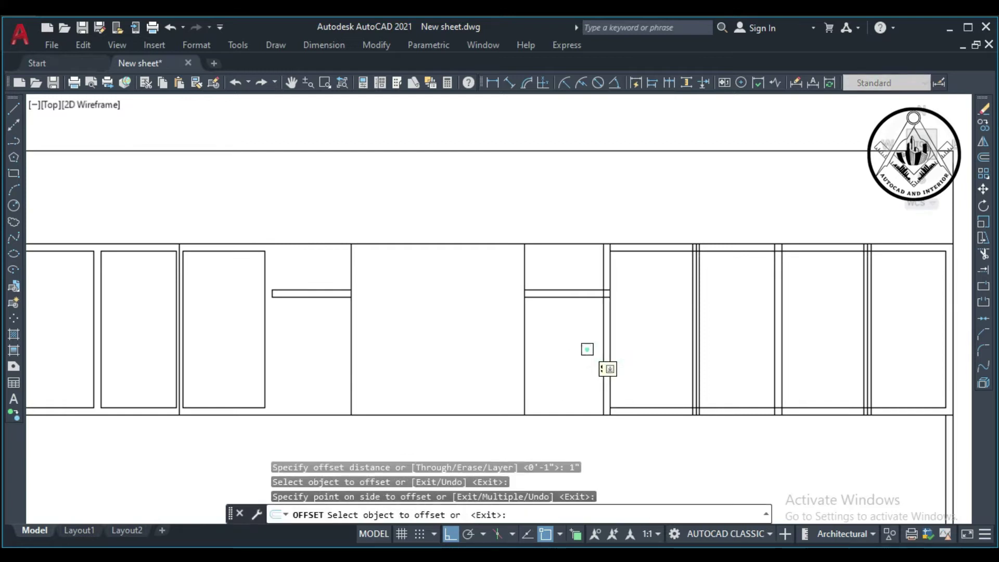
pyautogui.click(266, 344)
pyautogui.click(275, 347)
# Extend the rails to the new lines and fence-trim the crossed line pieces.
pyautogui.press('space')
pyautogui.write('ex')
pyautogui.press('space')
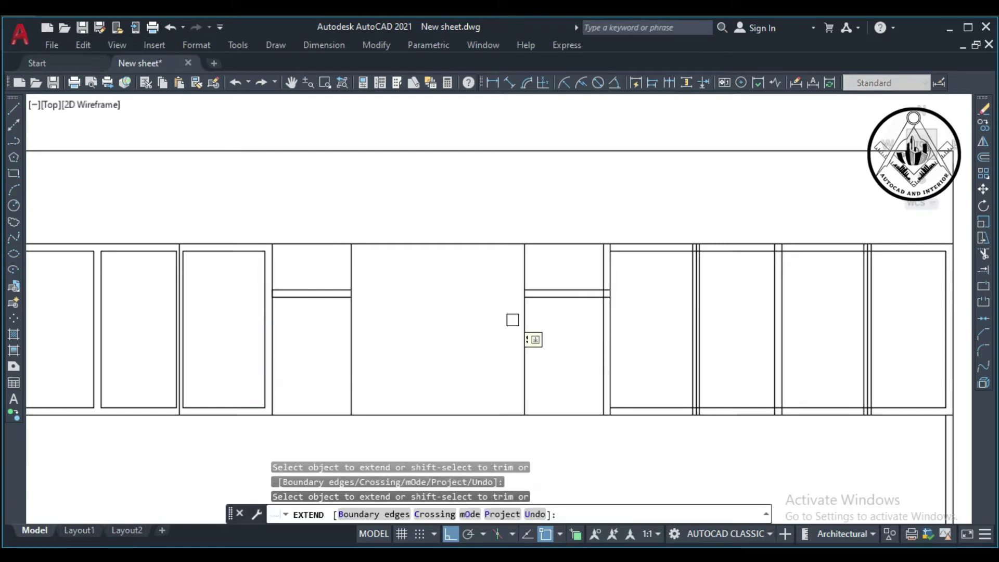
pyautogui.press('Escape')
pyautogui.write('tr')
pyautogui.press('space')
pyautogui.scroll(3, 581, 297)
pyautogui.scroll(3, 613, 237)
pyautogui.click(497, 229)
pyautogui.press('space')
pyautogui.scroll(-3, 497, 229)
pyautogui.scroll(3, 576, 290)
pyautogui.click(575, 290)
pyautogui.scroll(-2, 486, 339)
pyautogui.scroll(2, 649, 225)
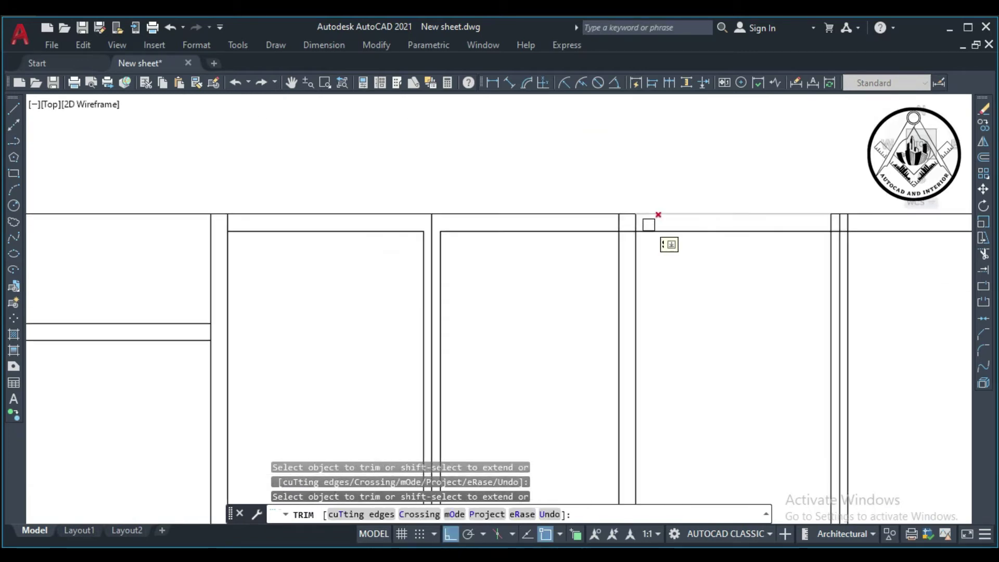
# Trim the leftover pieces at the frame corner and the wall line between the stiles.
pyautogui.click(598, 239)
pyautogui.scroll(2, 598, 239)
pyautogui.scroll(-2, 609, 367)
pyautogui.scroll(1, 651, 364)
pyautogui.scroll(-1, 651, 364)
pyautogui.scroll(1, 586, 116)
pyautogui.scroll(1, 586, 166)
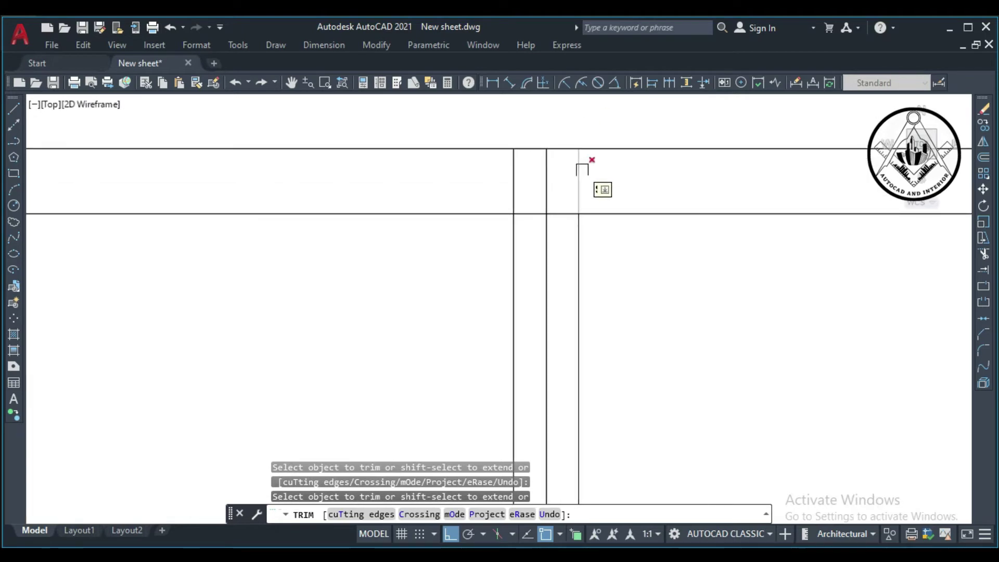
pyautogui.click(561, 214)
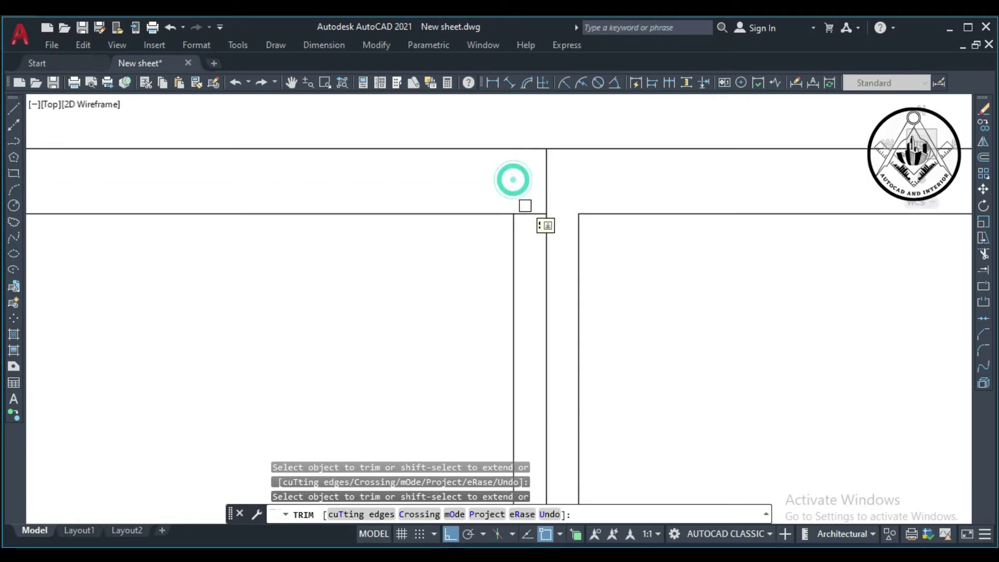
pyautogui.scroll(-3, 556, 194)
pyautogui.scroll(-3, 580, 217)
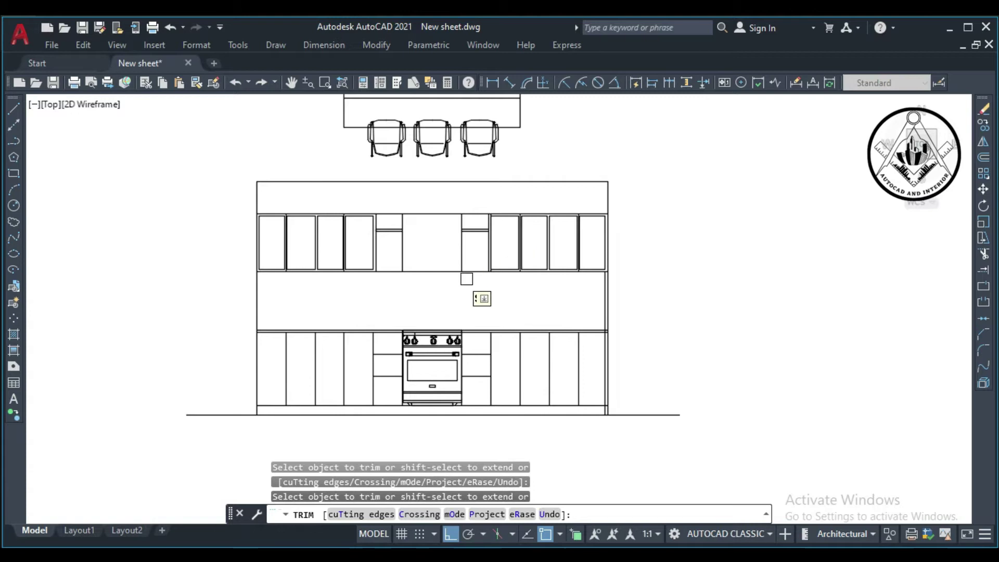
# Select the lower cabinet lines and a base point to copy, then cancel the copy.
pyautogui.press('Escape')
pyautogui.scroll(-1, 411, 283)
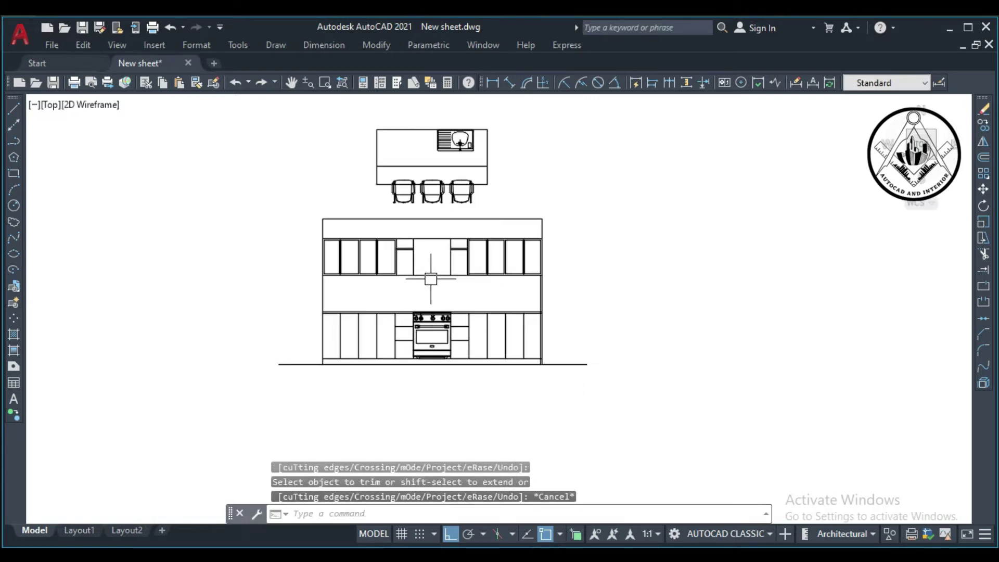
pyautogui.scroll(1, 401, 341)
pyautogui.scroll(1, 298, 230)
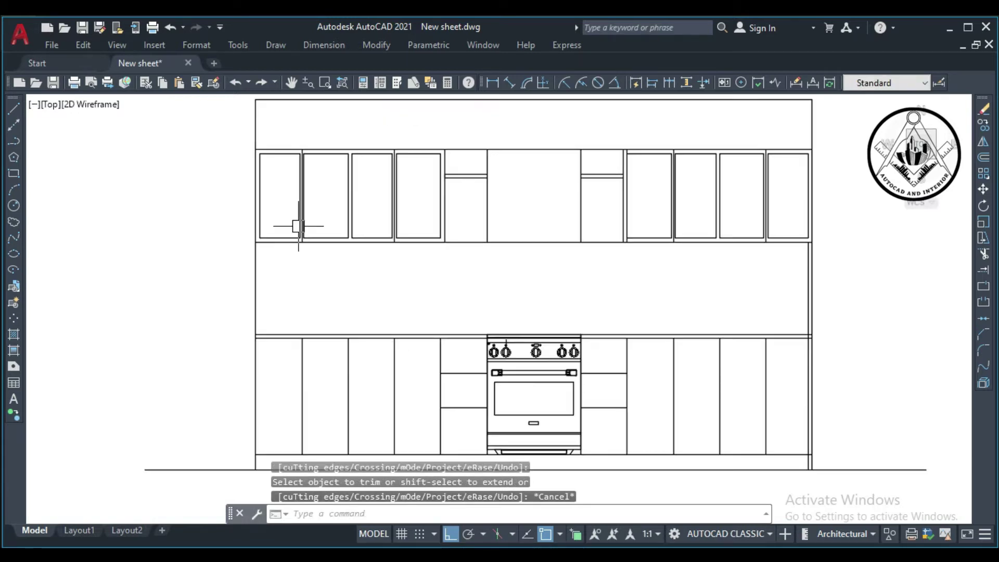
pyautogui.scroll(-1, 354, 269)
pyautogui.write('ct o')
pyautogui.press('Return')
pyautogui.scroll(2, 413, 208)
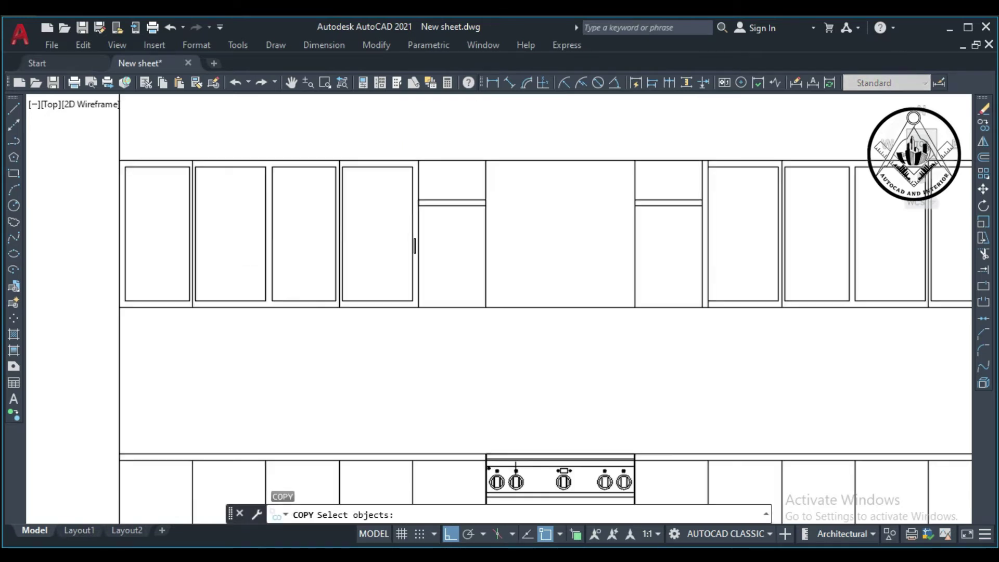
pyautogui.moveTo(292, 448); pyautogui.dragTo(520, 521)
pyautogui.press('Return')
pyautogui.scroll(3, 312, 194)
pyautogui.click(312, 194)
pyautogui.scroll(3, 301, 180)
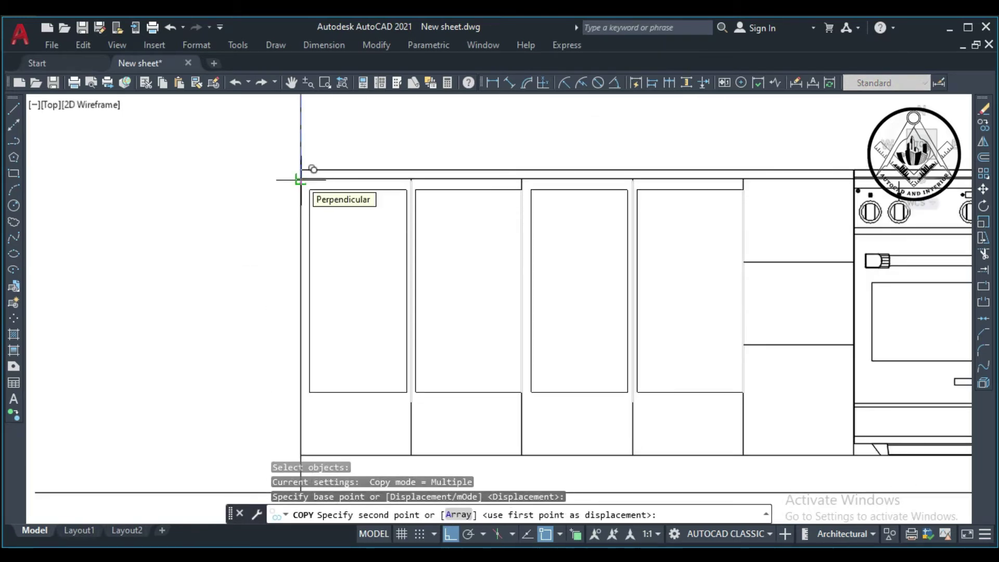
pyautogui.press('Escape')
pyautogui.scroll(-3, 365, 234)
# Offset three lower cabinet stiles 1 inch to double them.
pyautogui.write('o')
pyautogui.press('Return')
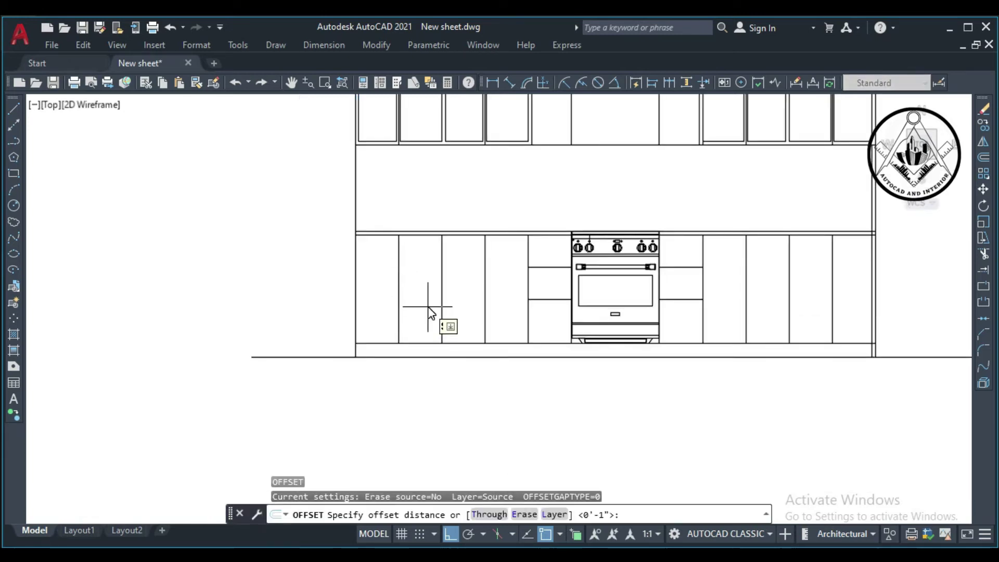
pyautogui.write('1')
pyautogui.press('Return')
pyautogui.click(473, 273)
pyautogui.click(521, 295)
pyautogui.click(611, 276)
pyautogui.scroll(2, 729, 286)
pyautogui.click(773, 282)
pyautogui.click(734, 291)
pyautogui.scroll(-2, 798, 292)
pyautogui.click(776, 296)
pyautogui.click(797, 297)
# Offset another cabinet line half an inch, then pan toward the left cabinets.
pyautogui.press('Return')
pyautogui.press('Return')
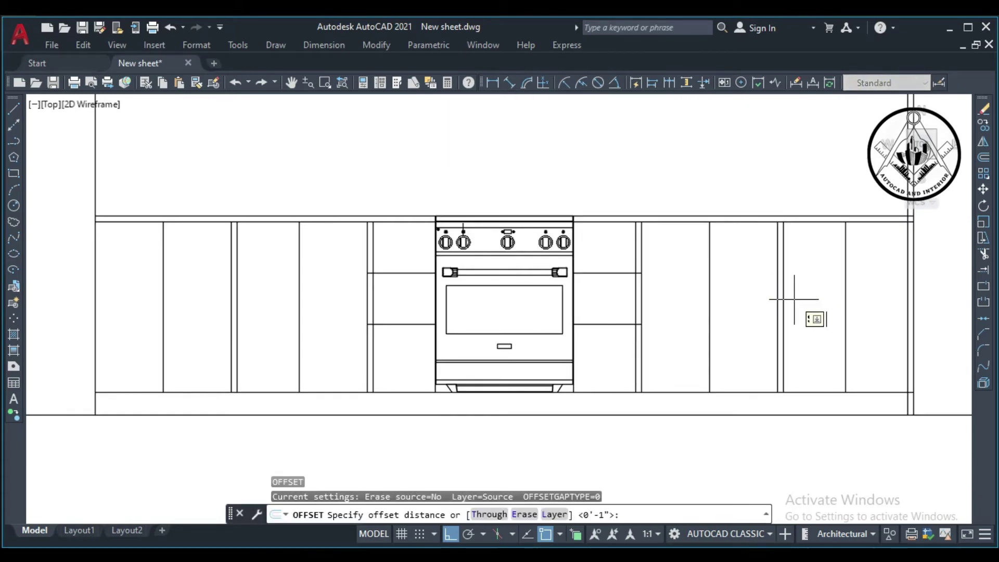
pyautogui.write('.5"')
pyautogui.press('Return')
pyautogui.click(844, 307)
pyautogui.scroll(4, 864, 308)
pyautogui.click(464, 316)
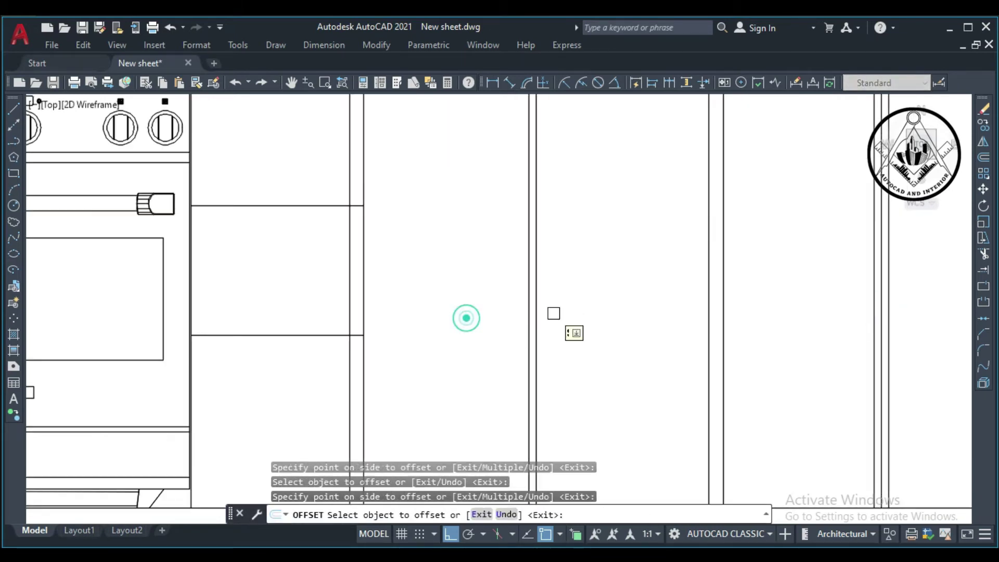
pyautogui.scroll(-5, 555, 283)
pyautogui.scroll(2, 333, 288)
pyautogui.moveTo(322, 291); pyautogui.dragTo(486, 299, button='middle')
pyautogui.scroll(1, 365, 289)
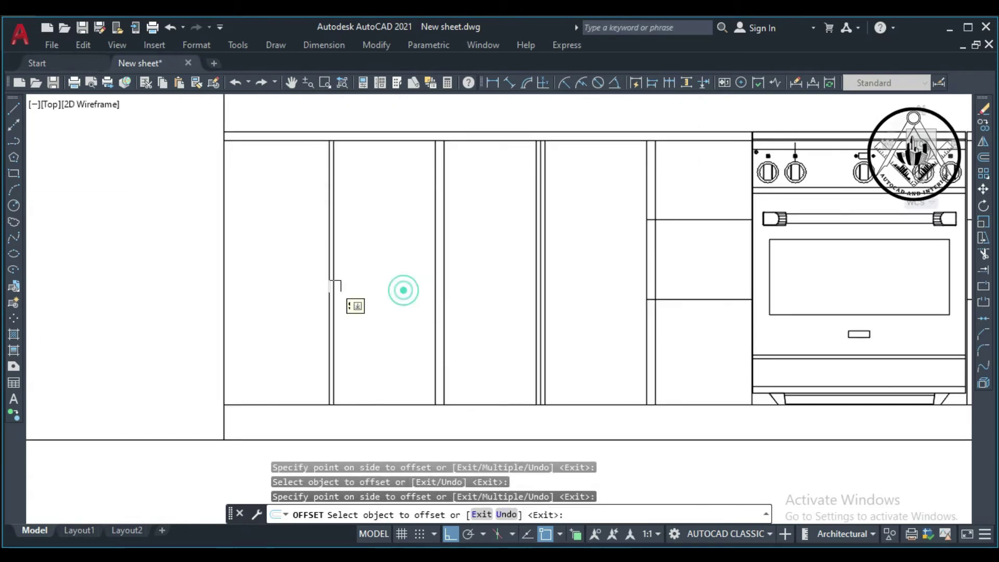
pyautogui.scroll(-2, 395, 288)
pyautogui.scroll(5, 588, 247)
pyautogui.scroll(-2, 640, 278)
# Offset an upper cabinet line 1 inch aside.
pyautogui.press('Return')
pyautogui.press('Return')
pyautogui.write('1')
pyautogui.press('Return')
pyautogui.scroll(5, 618, 286)
pyautogui.click(591, 152)
pyautogui.scroll(5, 623, 229)
pyautogui.scroll(-1, 640, 244)
pyautogui.scroll(-4, 629, 312)
# Double the three rails beside the stove with half-inch offset copies below each.
pyautogui.press('Escape')
pyautogui.press('Return')
pyautogui.scroll(2, 635, 336)
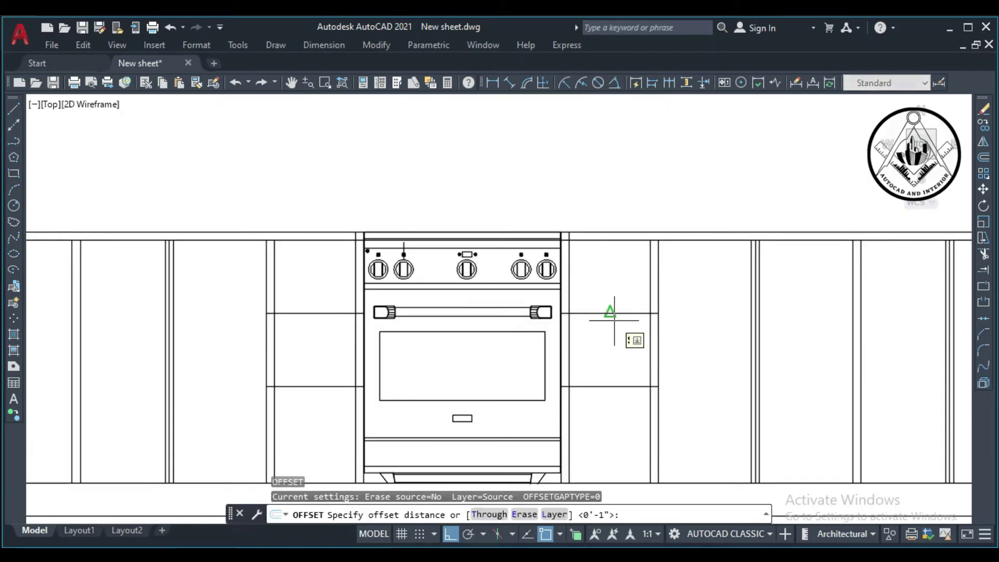
pyautogui.press('Return')
pyautogui.press('Escape')
pyautogui.press('Return')
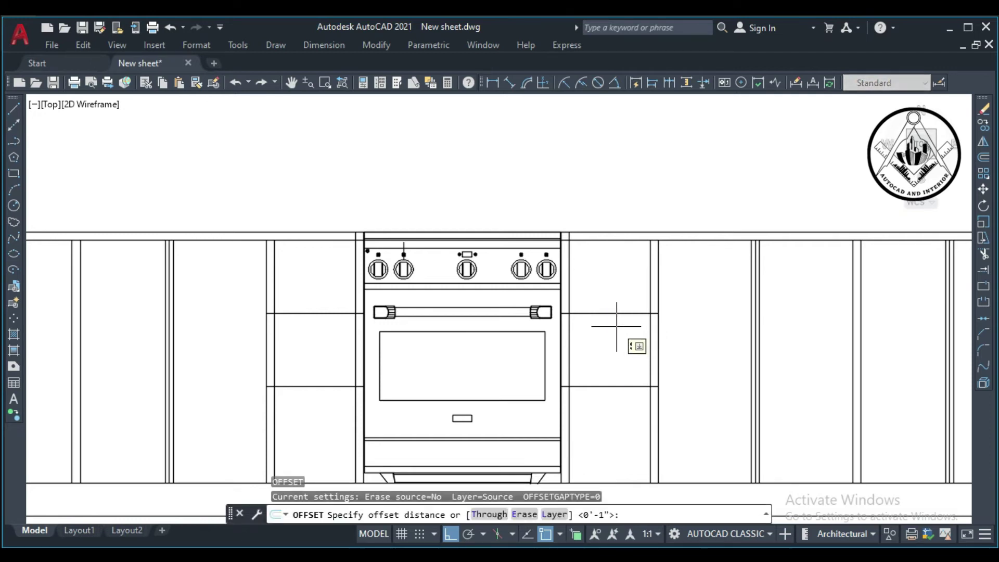
pyautogui.write('.5"')
pyautogui.press('Return')
pyautogui.click(616, 314)
pyautogui.click(617, 339)
pyautogui.click(617, 386)
pyautogui.click(619, 411)
pyautogui.moveTo(327, 315); pyautogui.dragTo(437, 311, button='middle')
pyautogui.click(432, 383)
pyautogui.click(448, 408)
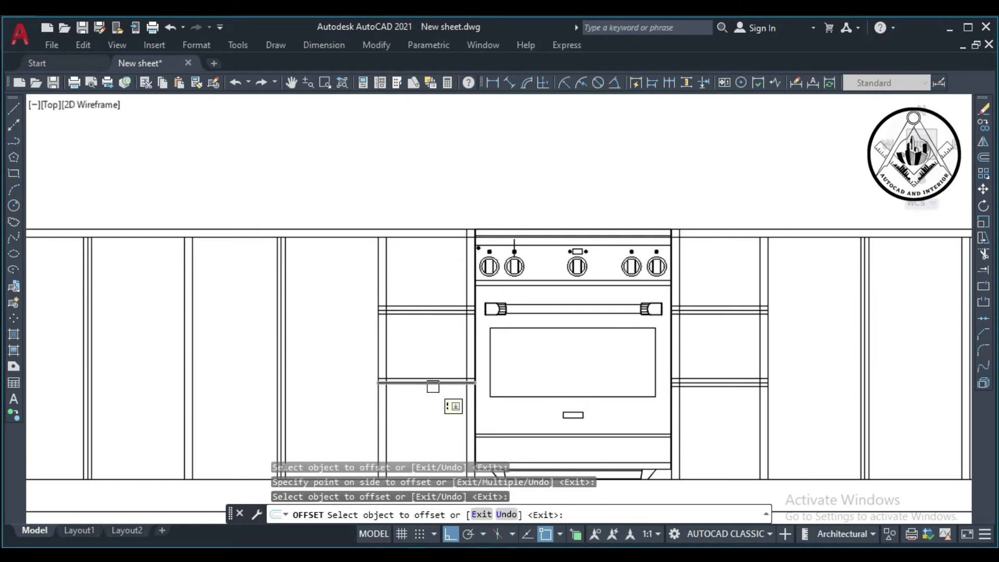
pyautogui.scroll(-4, 448, 408)
# End the offset, then try and cancel TRIM and EXTEND on the lower cabinets.
pyautogui.press('Escape')
pyautogui.write('tr')
pyautogui.scroll(4, 713, 282)
pyautogui.scroll(1, 713, 282)
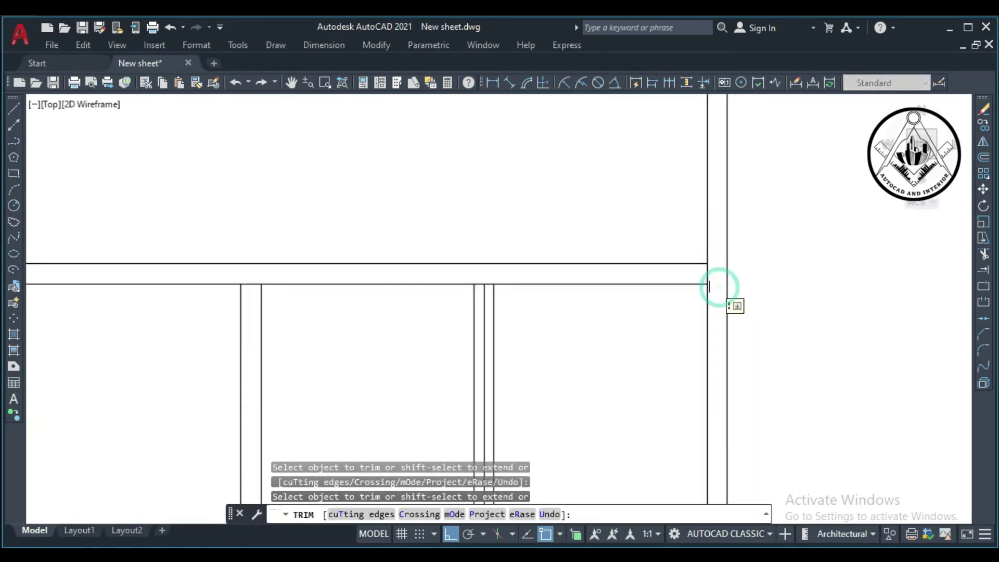
pyautogui.scroll(-5, 716, 286)
pyautogui.press('Escape')
pyautogui.write('ex')
pyautogui.scroll(4, 687, 336)
pyautogui.press('Escape')
pyautogui.write('tr')
pyautogui.scroll(2, 699, 301)
pyautogui.scroll(-4, 699, 281)
pyautogui.scroll(4, 700, 270)
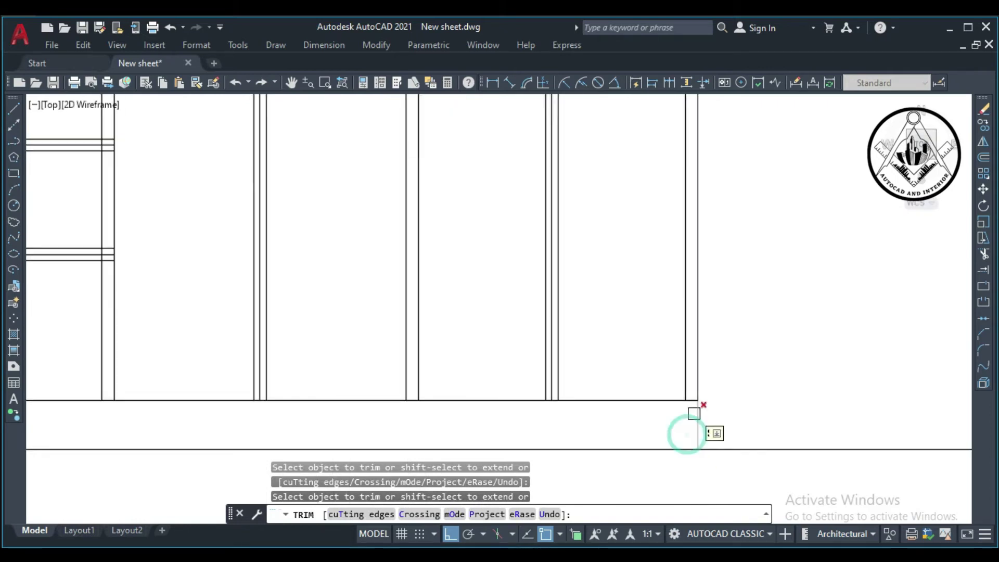
pyautogui.scroll(-6, 693, 408)
pyautogui.scroll(1, 365, 307)
pyautogui.press('Escape')
pyautogui.scroll(2, 385, 312)
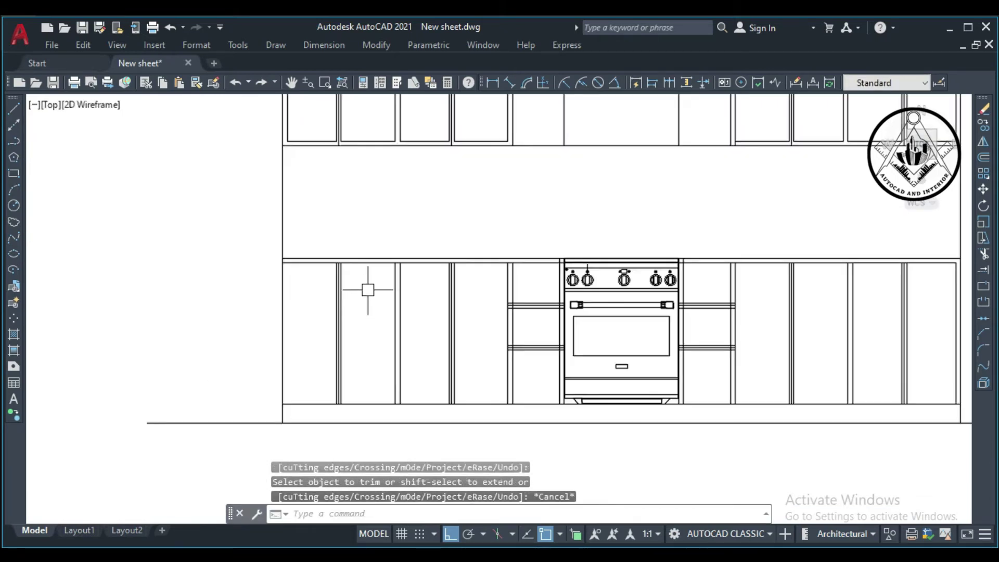
# Offset a cabinet line at the default distance to add another panel edge.
pyautogui.write('o')
pyautogui.press('Return')
pyautogui.press('Return')
pyautogui.click(363, 264)
pyautogui.click(542, 285)
pyautogui.click(523, 346)
pyautogui.scroll(2, 524, 347)
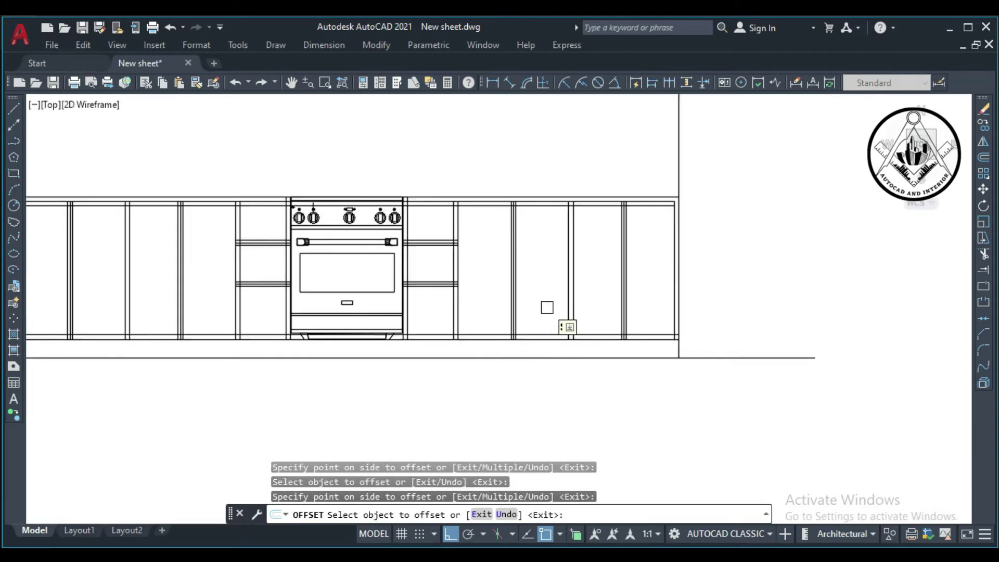
pyautogui.press('Escape')
pyautogui.scroll(4, 547, 322)
# Start TRIM and zoom in on the overlapping cabinet line ends.
pyautogui.write('tr')
pyautogui.press('Return')
pyautogui.scroll(2, 495, 374)
pyautogui.scroll(-2, 514, 355)
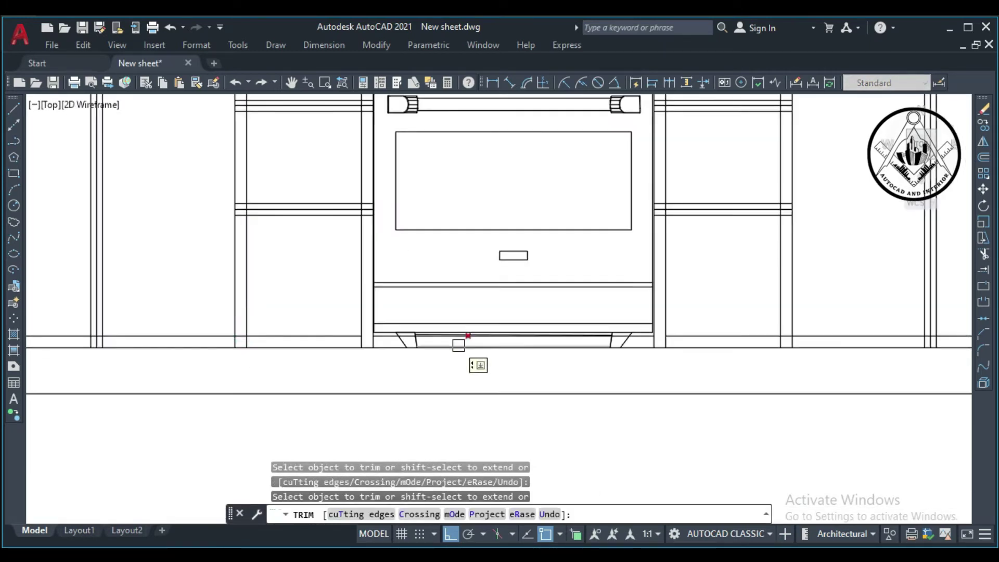
pyautogui.scroll(3, 310, 341)
pyautogui.scroll(-2, 446, 263)
pyautogui.scroll(4, 503, 219)
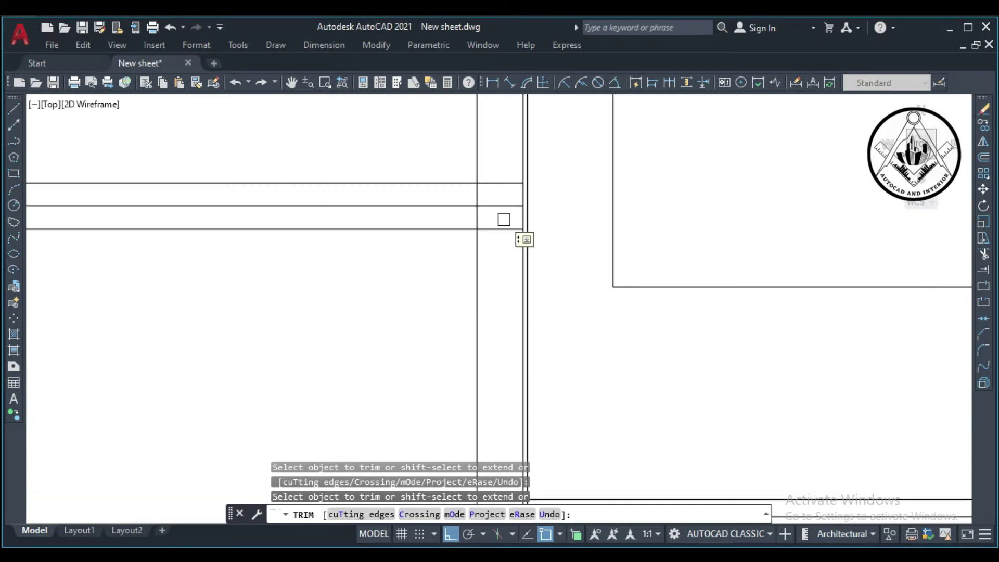
pyautogui.scroll(-2, 481, 192)
pyautogui.scroll(2, 327, 228)
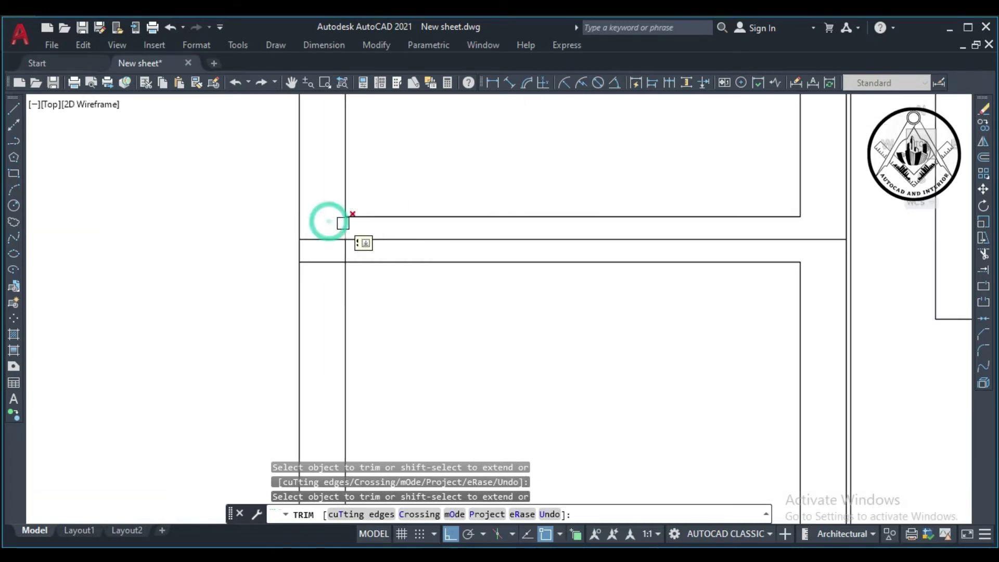
pyautogui.scroll(-2, 342, 252)
pyautogui.scroll(2, 555, 292)
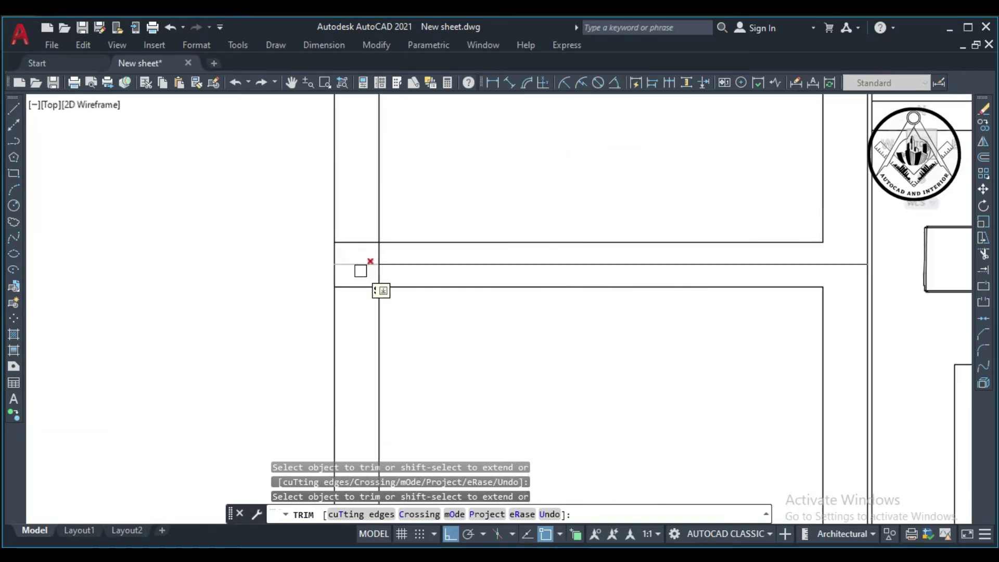
pyautogui.scroll(-2, 358, 250)
pyautogui.scroll(1, 321, 259)
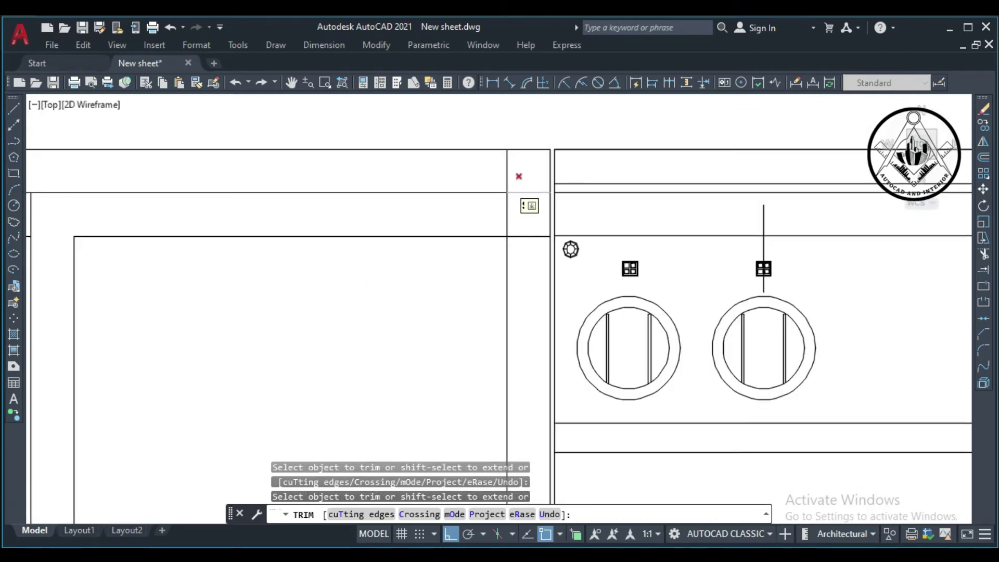
pyautogui.scroll(-2, 508, 172)
pyautogui.scroll(1, 469, 218)
pyautogui.scroll(3, 378, 242)
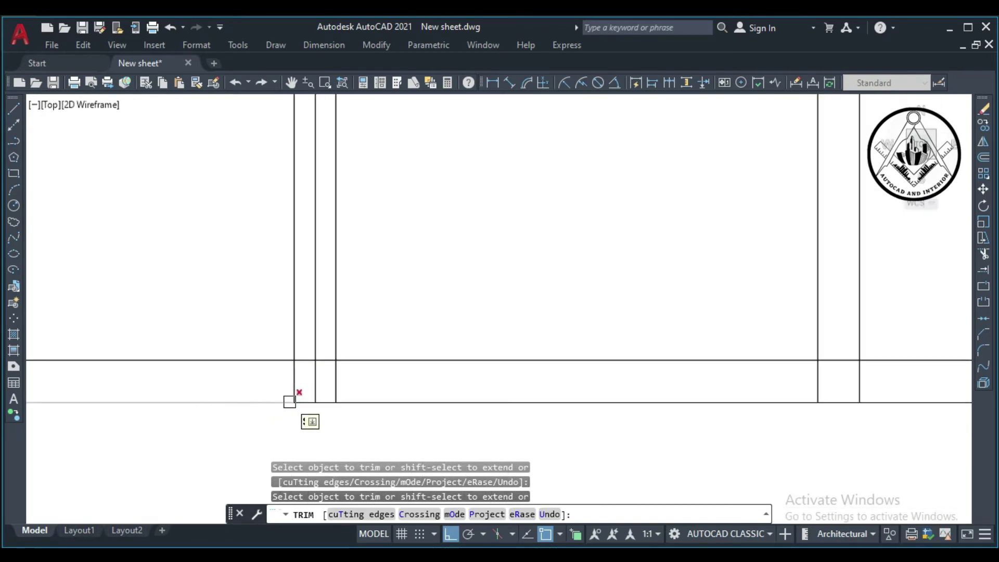
pyautogui.scroll(1, 571, 392)
pyautogui.scroll(-2, 552, 374)
pyautogui.scroll(2, 520, 292)
pyautogui.scroll(-2, 535, 408)
pyautogui.scroll(2, 458, 190)
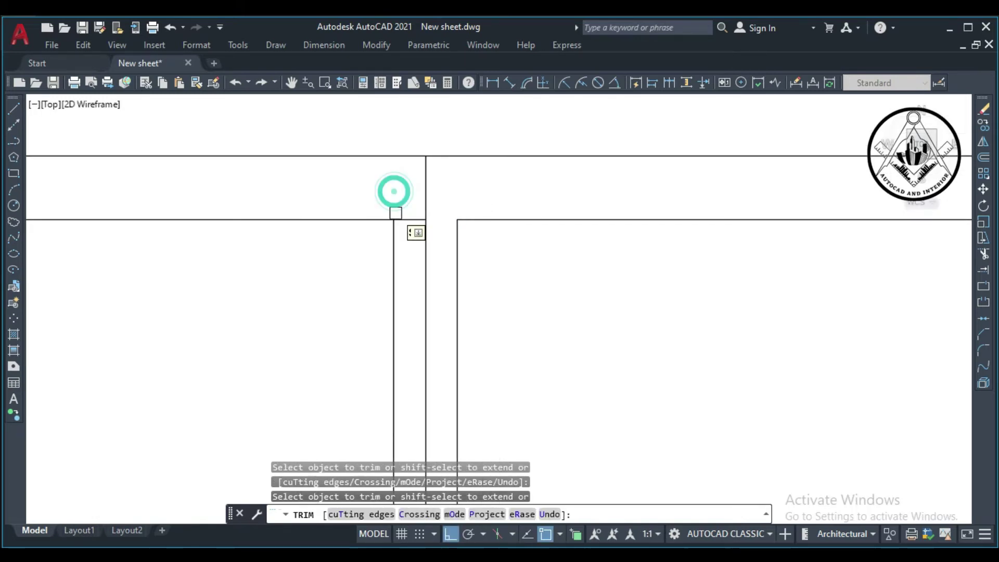
pyautogui.scroll(-1, 396, 214)
# Fence-trim the excess line ends running across the cabinet fronts.
pyautogui.click(406, 230)
pyautogui.scroll(1, 406, 219)
pyautogui.click(357, 229)
pyautogui.scroll(-4, 528, 223)
pyautogui.scroll(4, 499, 207)
pyautogui.scroll(-2, 546, 234)
pyautogui.scroll(2, 488, 223)
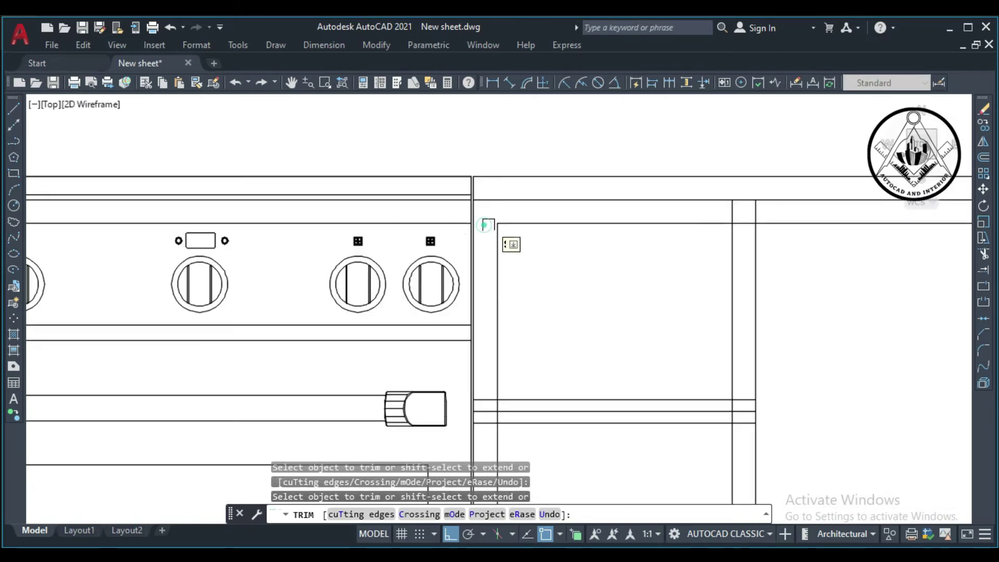
pyautogui.scroll(2, 733, 318)
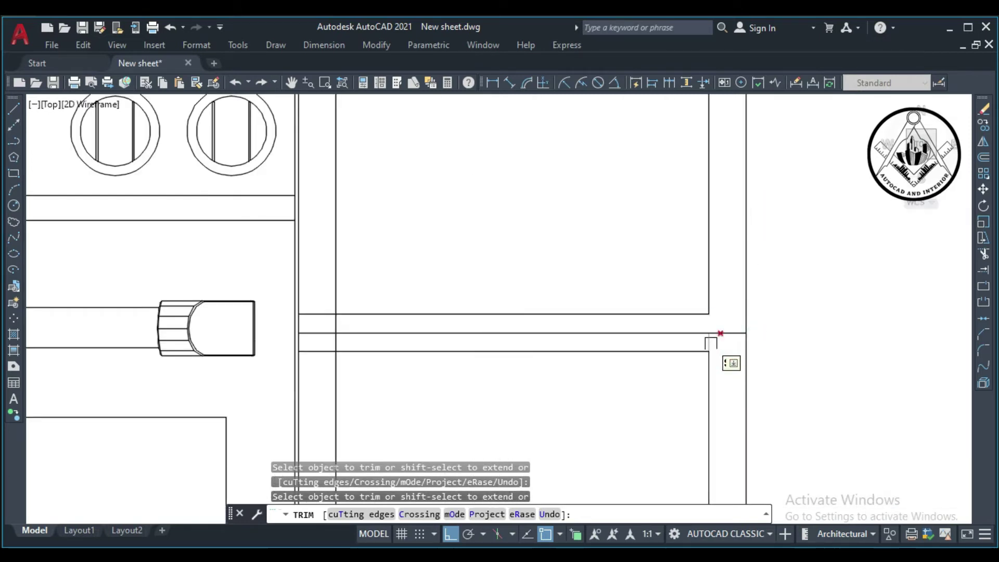
pyautogui.scroll(-4, 608, 290)
pyautogui.scroll(3, 622, 172)
pyautogui.scroll(-3, 630, 224)
pyautogui.scroll(2, 572, 229)
pyautogui.scroll(1, 493, 156)
pyautogui.scroll(-3, 587, 307)
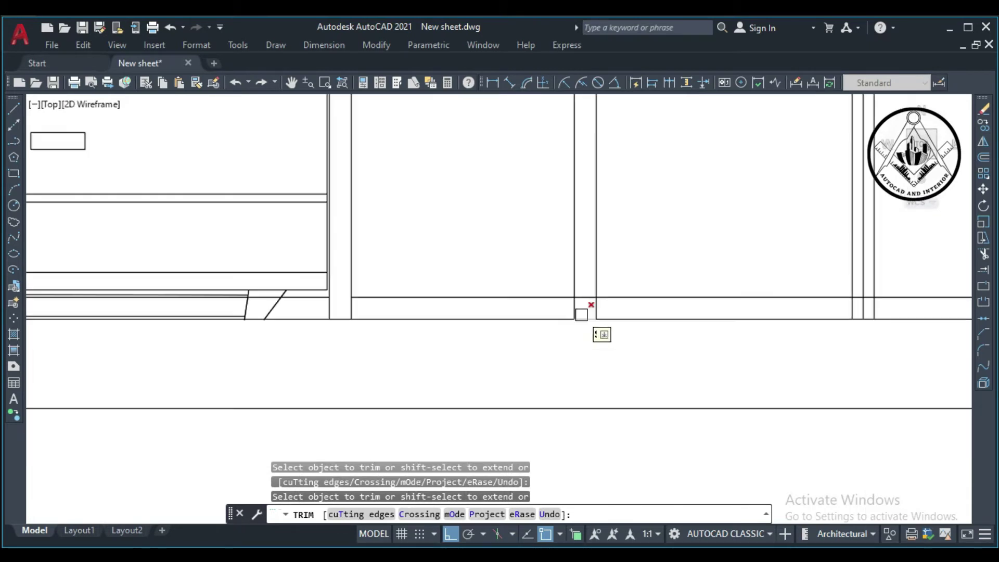
pyautogui.scroll(-2, 468, 296)
pyautogui.scroll(2, 546, 156)
pyautogui.scroll(1, 519, 158)
pyautogui.scroll(-2, 447, 193)
pyautogui.scroll(2, 428, 216)
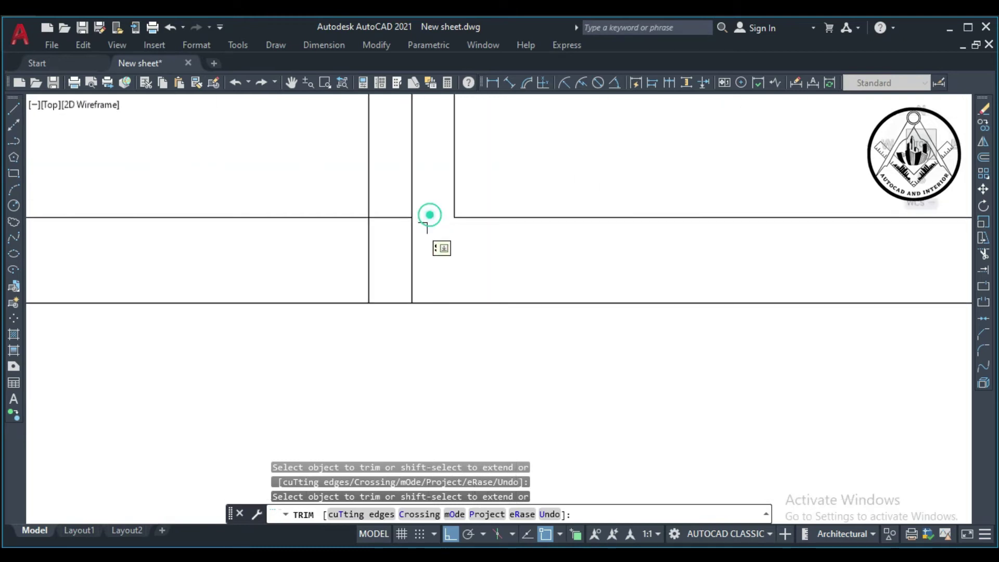
pyautogui.scroll(-2, 428, 217)
pyautogui.click(408, 254)
pyautogui.click(686, 252)
pyautogui.press('Return')
# Trim the remaining excess lines and the extra line at the base-line corner.
pyautogui.scroll(-3, 651, 218)
pyautogui.scroll(2, 541, 172)
pyautogui.click(541, 172)
pyautogui.scroll(-1, 514, 188)
pyautogui.click(514, 188)
pyautogui.scroll(3, 541, 177)
pyautogui.scroll(-2, 573, 234)
pyautogui.scroll(2, 568, 313)
pyautogui.click(559, 348)
pyautogui.scroll(-2, 531, 345)
pyautogui.scroll(2, 640, 312)
pyautogui.scroll(-2, 582, 320)
pyautogui.scroll(2, 630, 201)
pyautogui.press('Escape')
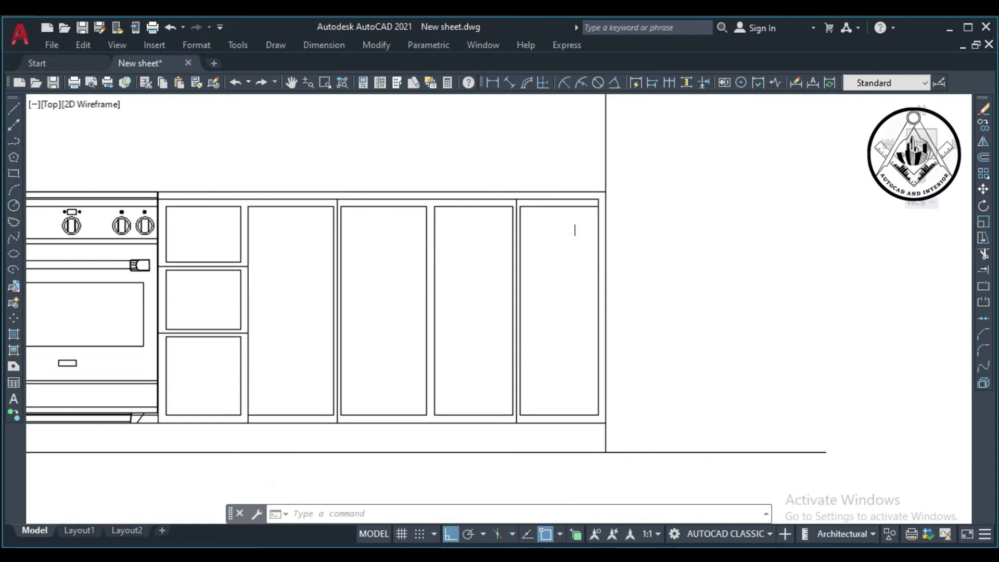
# Erase the right cabinet door's top line, then undo to restore it.
pyautogui.click(562, 208)
pyautogui.press('Delete')
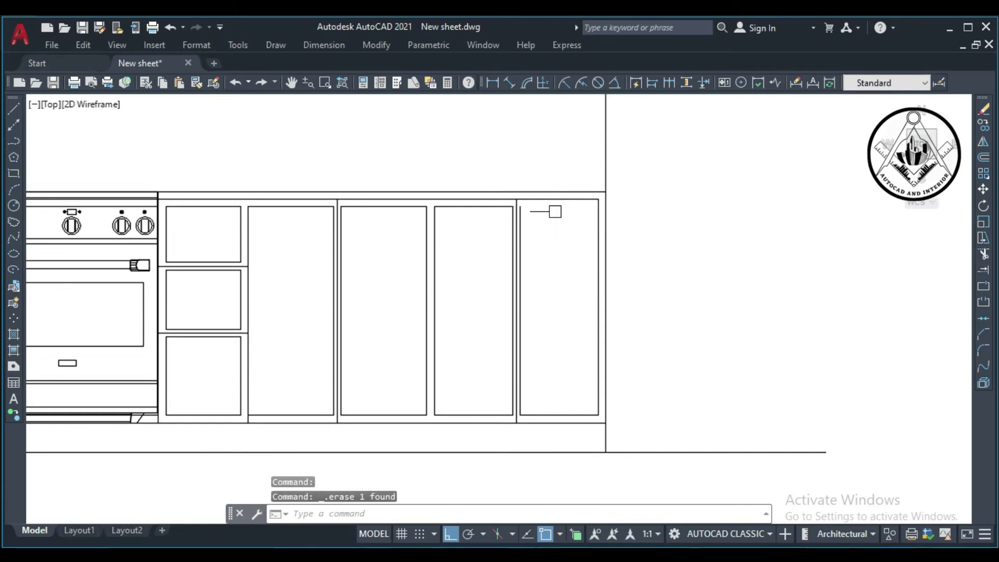
pyautogui.hotkey('ctrl', 'z')
pyautogui.scroll(-3, 393, 220)
pyautogui.press('Escape')
pyautogui.scroll(2, 391, 225)
pyautogui.scroll(-5, 376, 272)
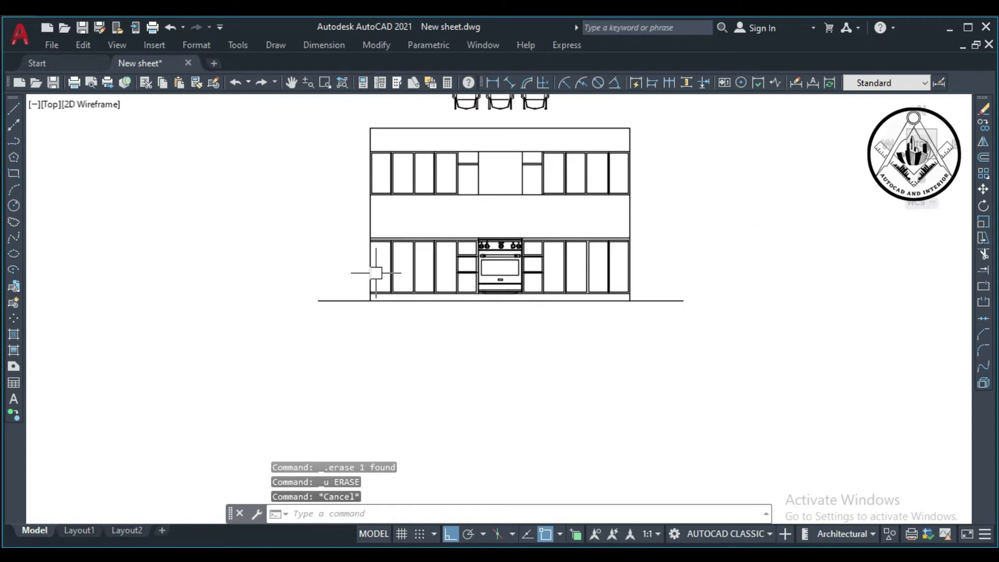
pyautogui.scroll(5, 375, 272)
# Set up a 1" offset, then abandon it.
pyautogui.write('o')
pyautogui.press('Return')
pyautogui.write('1"')
pyautogui.press('Return')
pyautogui.scroll(-1, 631, 258)
pyautogui.scroll(3, 631, 259)
pyautogui.scroll(-3, 676, 258)
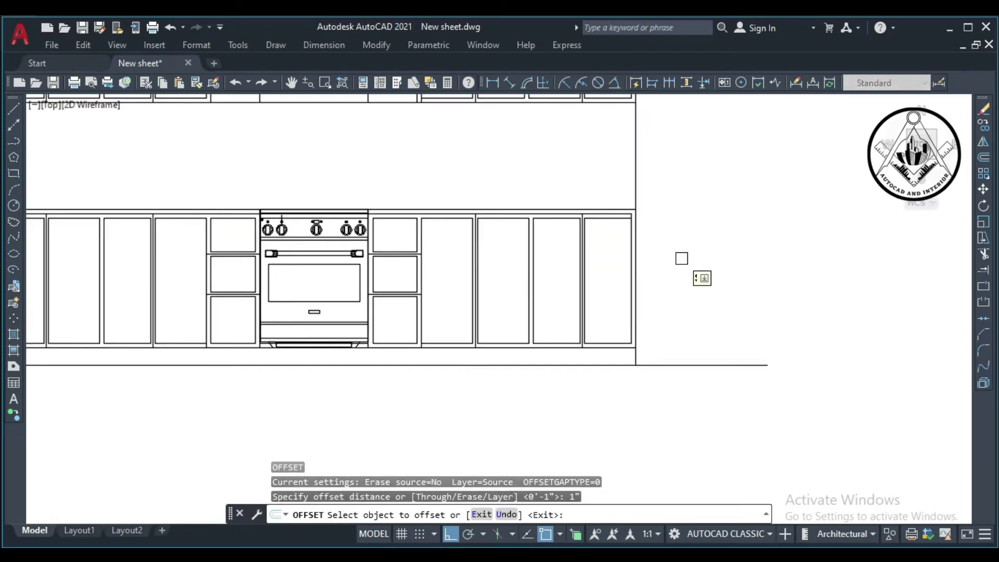
pyautogui.press('Escape')
pyautogui.scroll(3, 609, 216)
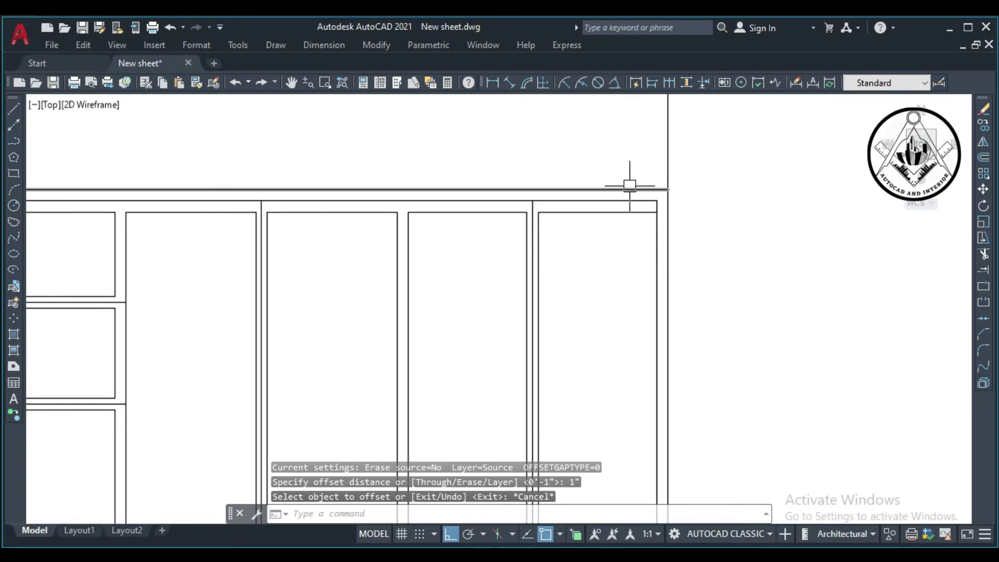
pyautogui.scroll(-6, 629, 186)
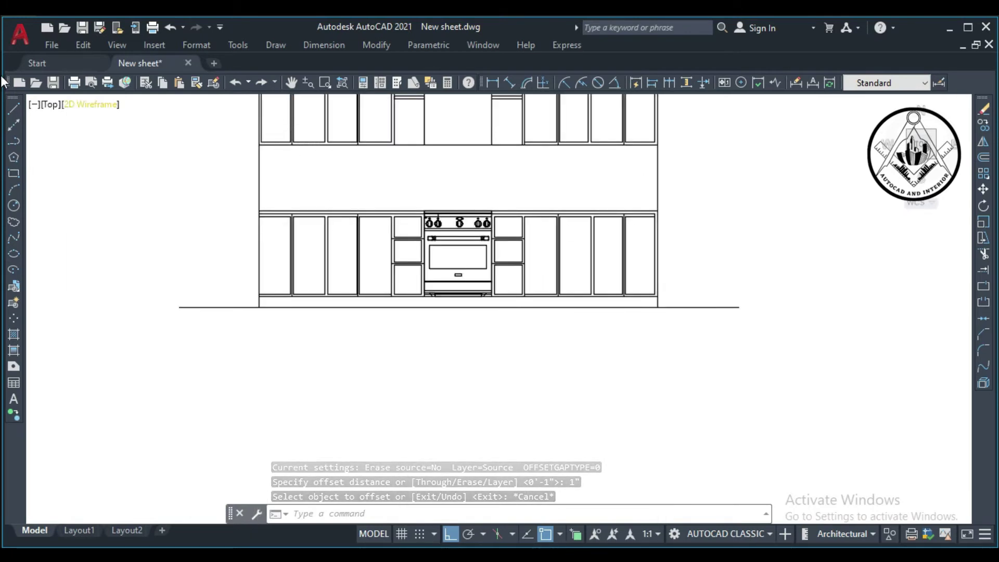
# Draw the countertop rectangle from the cabinets' top-left corner to the stove's top-left corner.
pyautogui.click(14, 173)
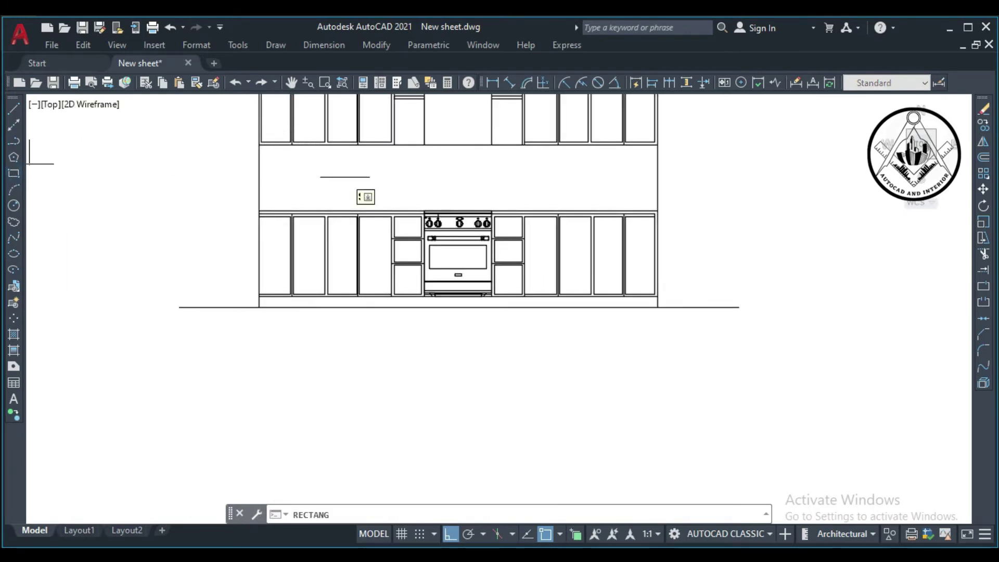
pyautogui.scroll(5, 257, 201)
pyautogui.scroll(2, 255, 225)
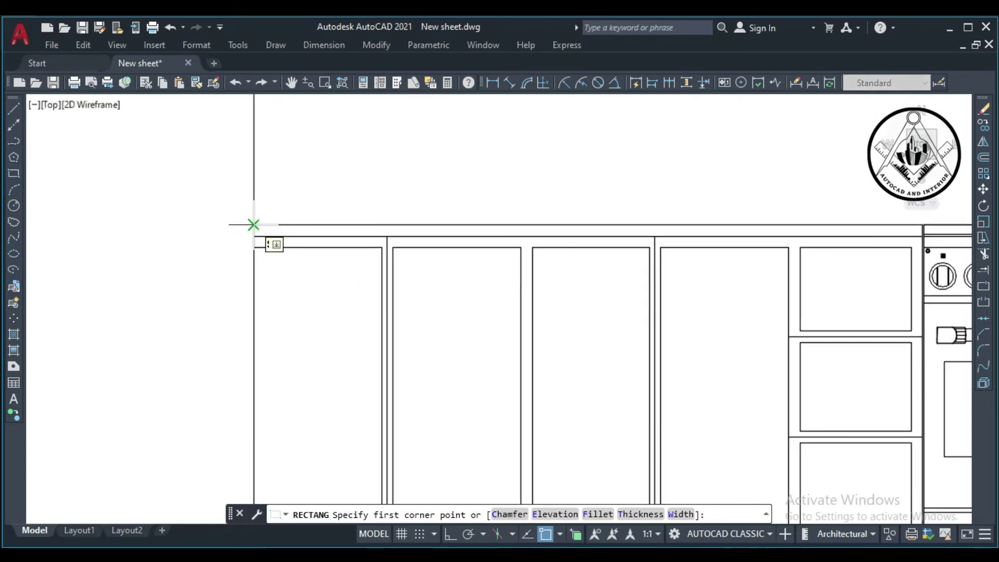
pyautogui.click(254, 225)
pyautogui.scroll(-2, 260, 229)
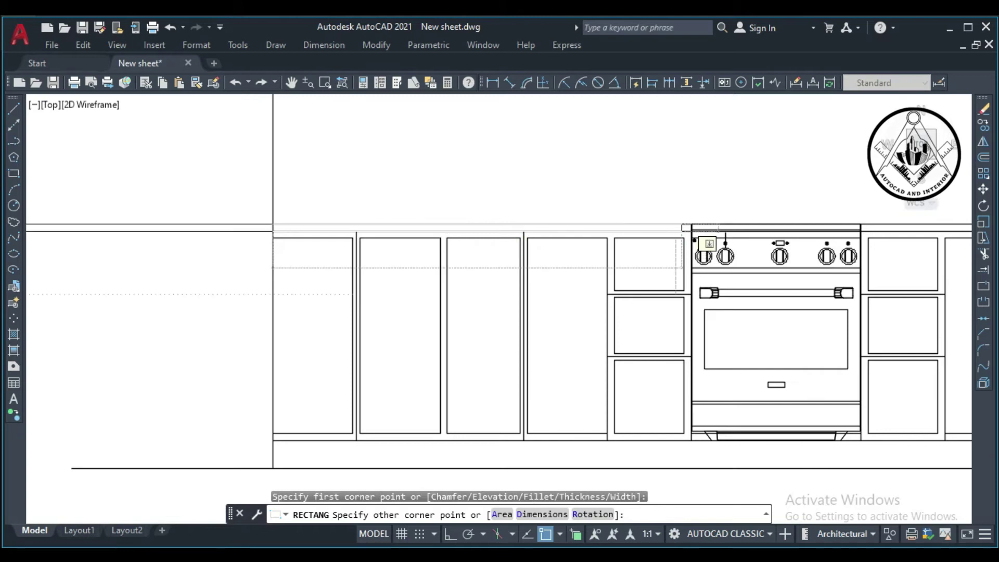
pyautogui.scroll(2, 695, 245)
pyautogui.scroll(2, 695, 249)
pyautogui.scroll(2, 694, 250)
pyautogui.scroll(2, 692, 251)
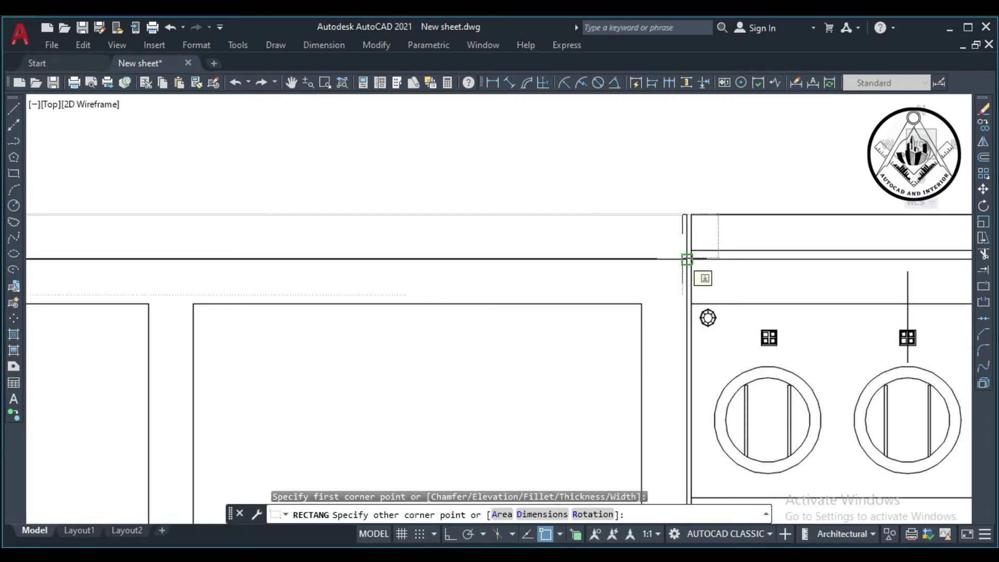
pyautogui.click(687, 259)
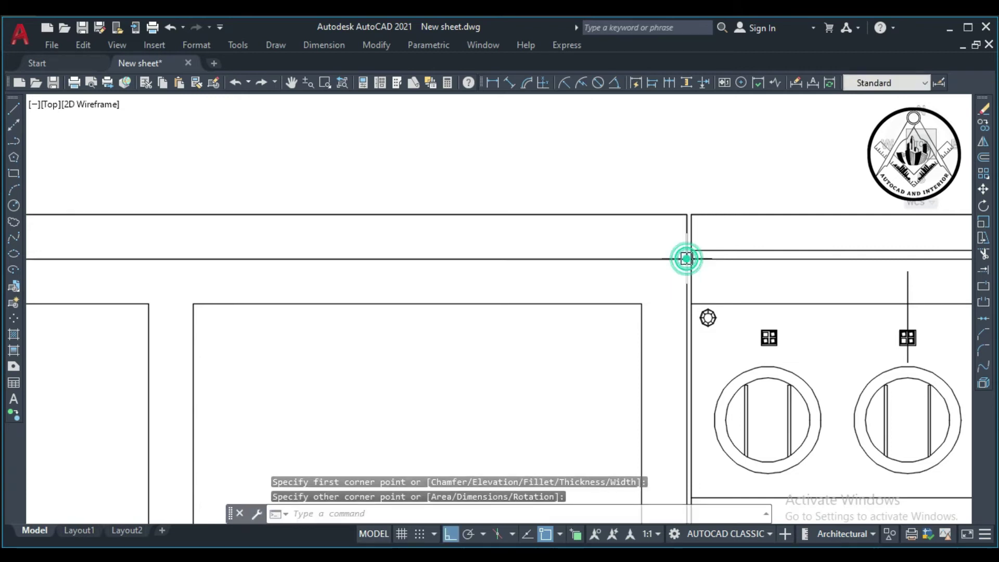
pyautogui.scroll(-3, 553, 229)
pyautogui.press('F8')
pyautogui.write('o')
pyautogui.press('Return')
# Copy the countertop rectangle from its left end to the stove's top-right corner.
pyautogui.click(489, 229)
pyautogui.scroll(-2, 469, 224)
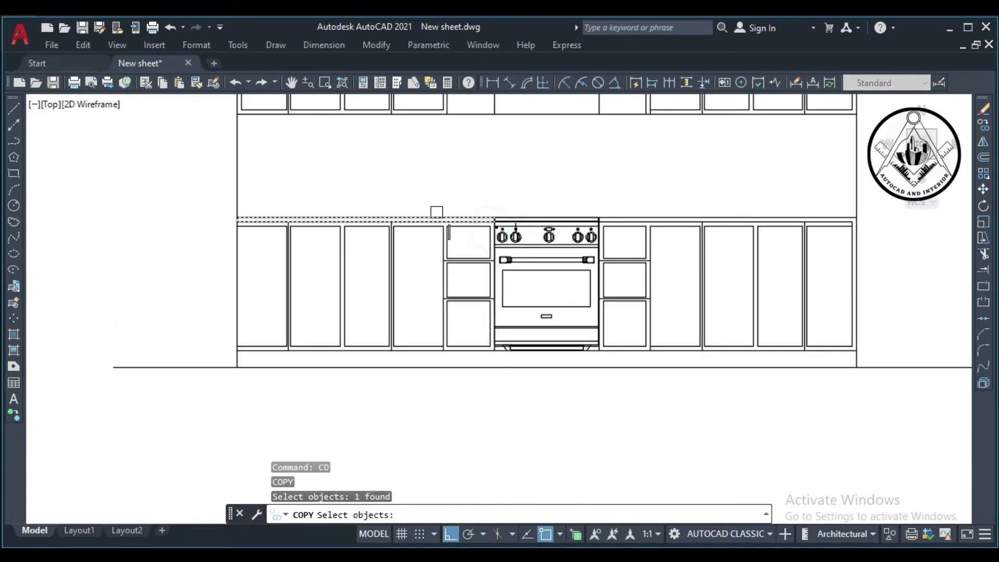
pyautogui.scroll(6, 221, 211)
pyautogui.press('Return')
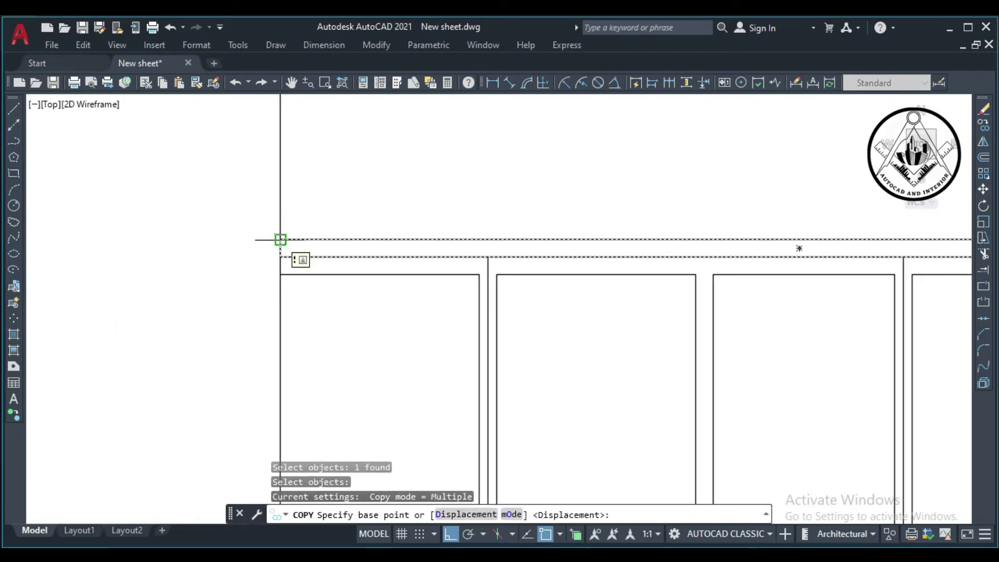
pyautogui.click(280, 241)
pyautogui.scroll(-2, 276, 238)
pyautogui.scroll(-3, 535, 223)
pyautogui.scroll(3, 580, 229)
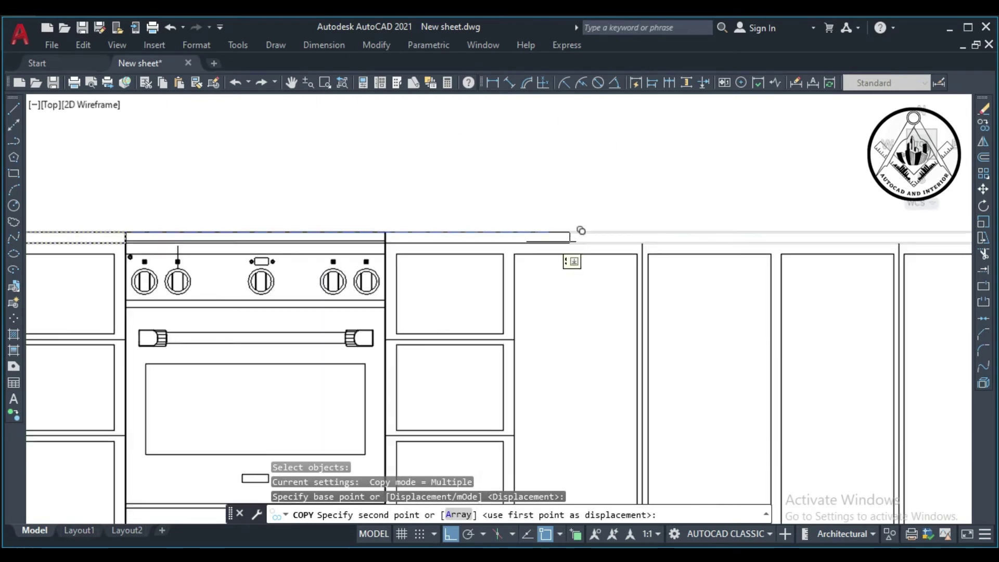
pyautogui.scroll(3, 580, 230)
pyautogui.scroll(4, 335, 235)
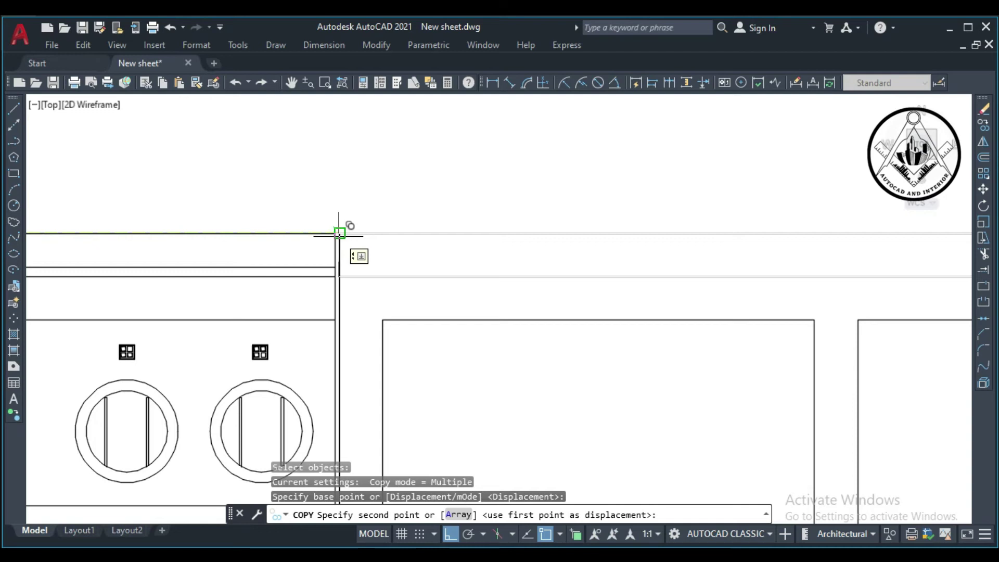
pyautogui.scroll(3, 339, 232)
pyautogui.scroll(3, 336, 227)
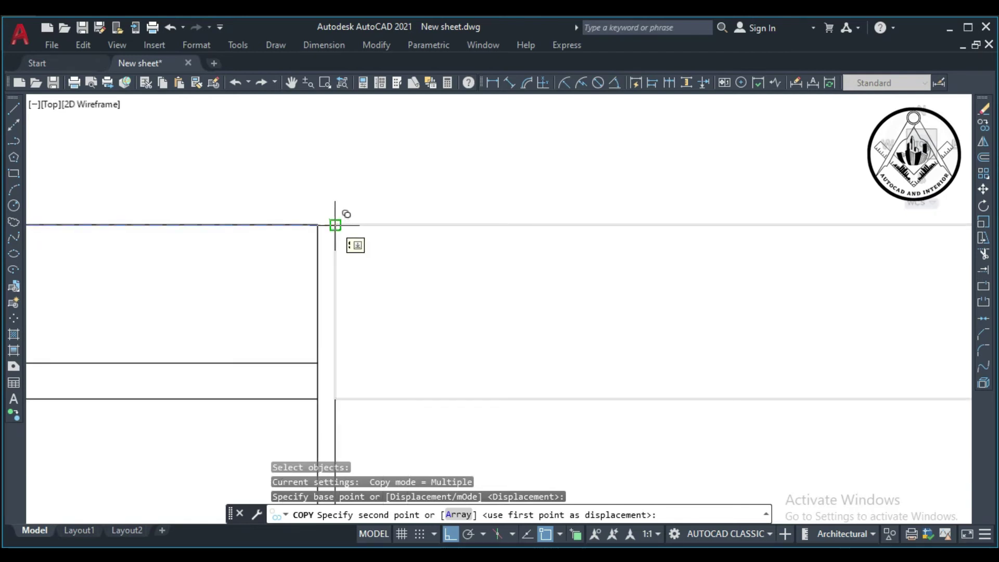
pyautogui.click(335, 225)
pyautogui.scroll(-3, 461, 224)
pyautogui.scroll(-3, 571, 224)
pyautogui.press('Escape')
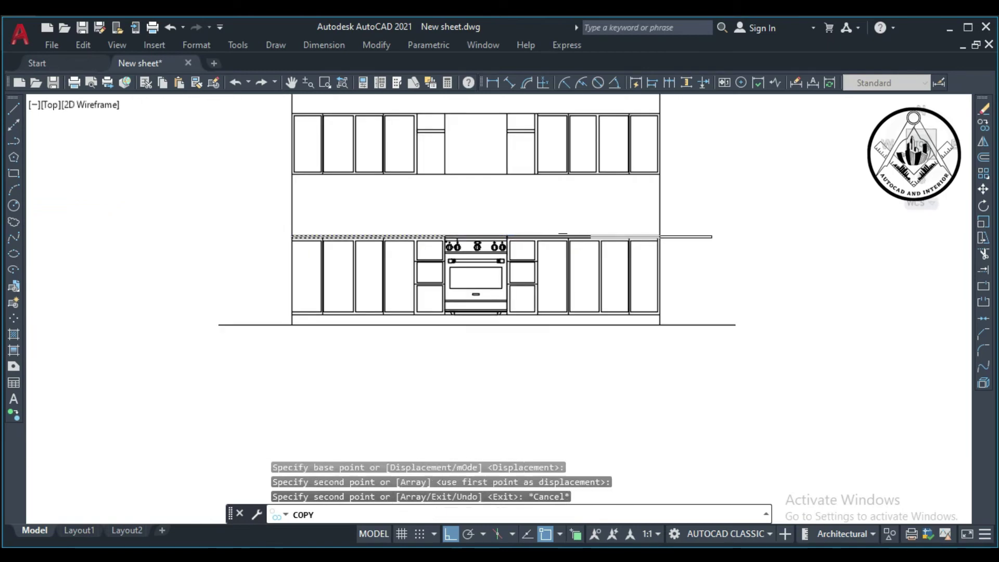
pyautogui.scroll(-3, 751, 183)
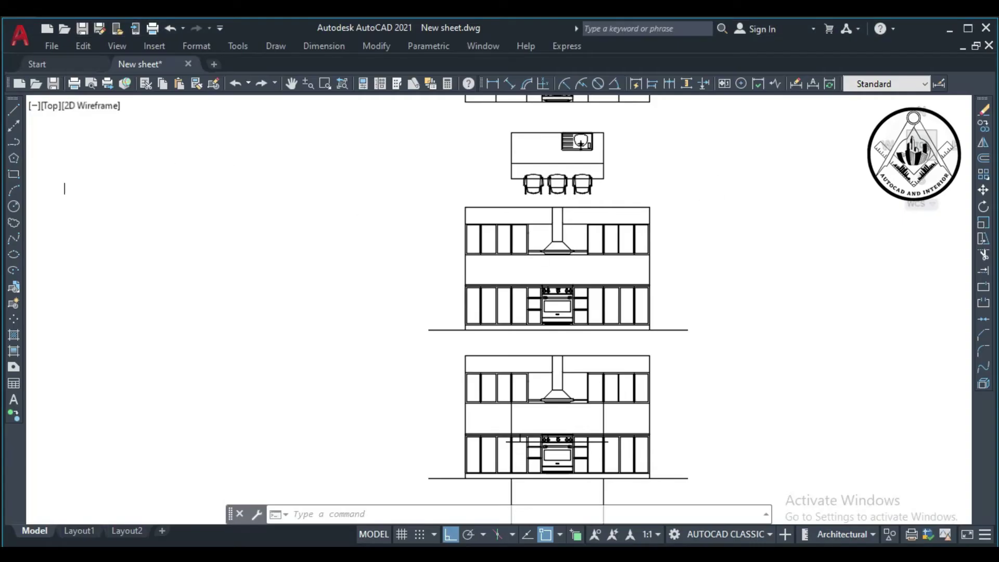
# Draw a small trial circle beside the elevation, then abandon copying it.
pyautogui.click(14, 206)
pyautogui.scroll(2, 734, 247)
pyautogui.click(668, 253)
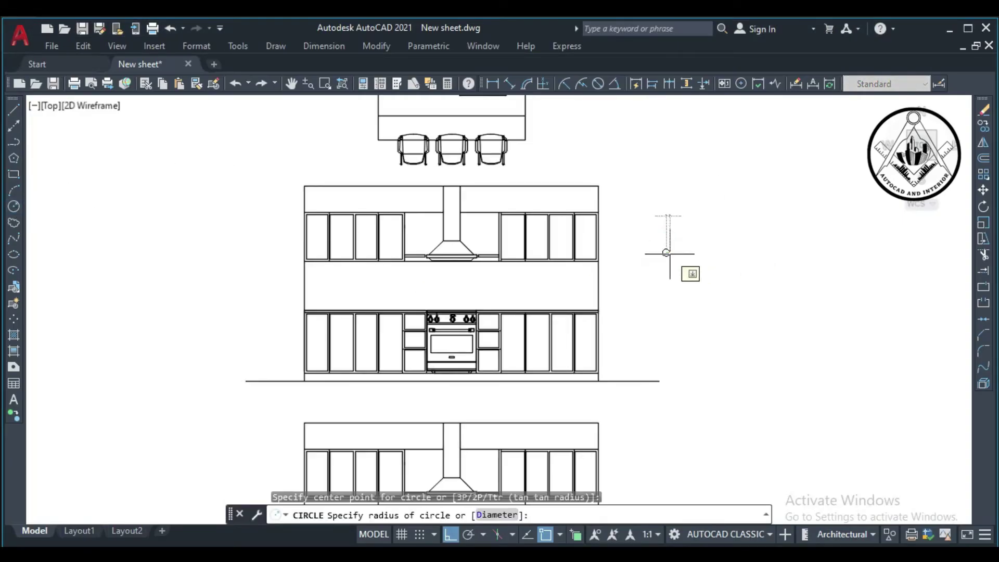
pyautogui.click(673, 253)
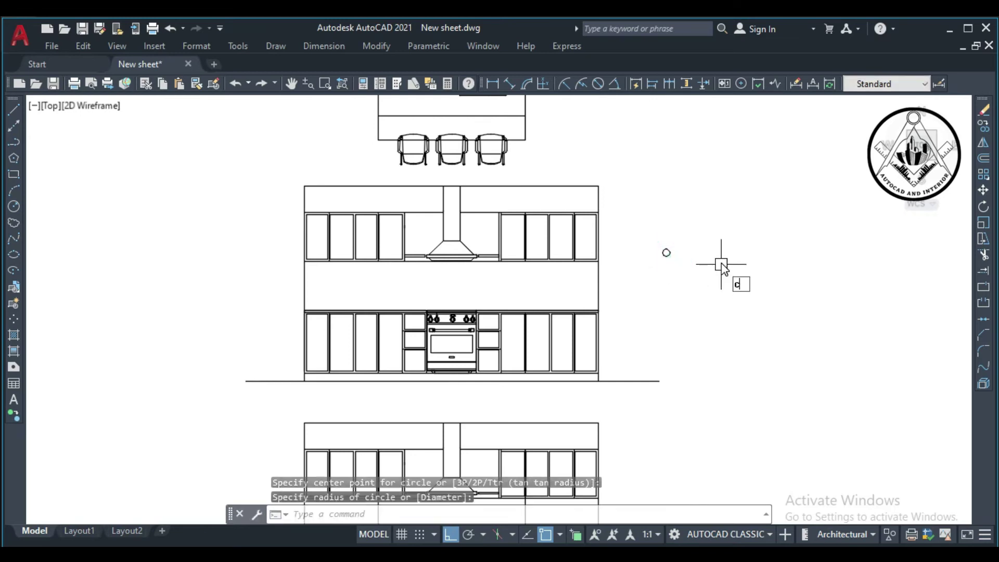
pyautogui.write('co')
pyautogui.press('Return')
pyautogui.click(667, 249)
pyautogui.press('Return')
pyautogui.click(666, 252)
pyautogui.scroll(-1, 653, 260)
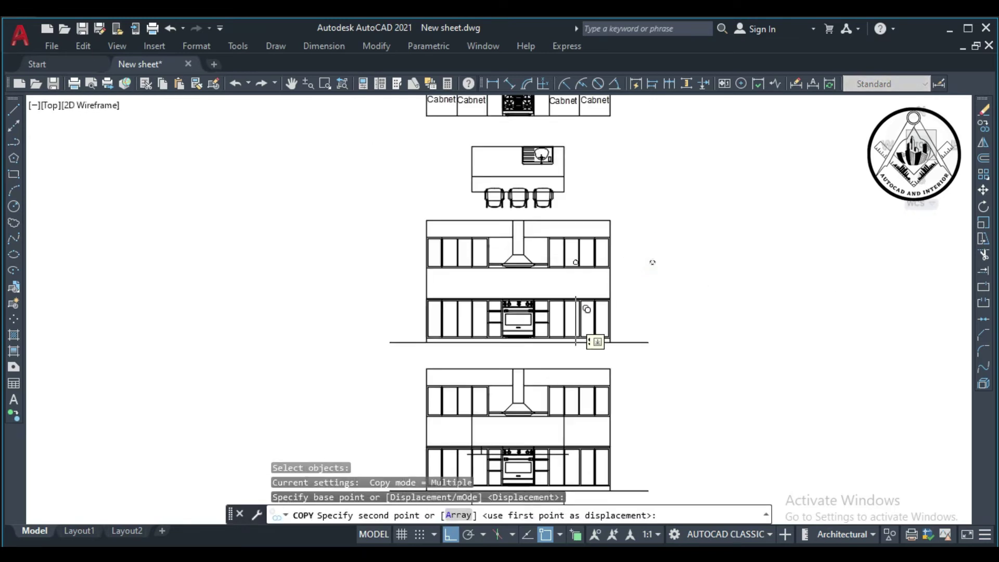
pyautogui.scroll(3, 587, 314)
pyautogui.press('F8')
pyautogui.scroll(2, 593, 287)
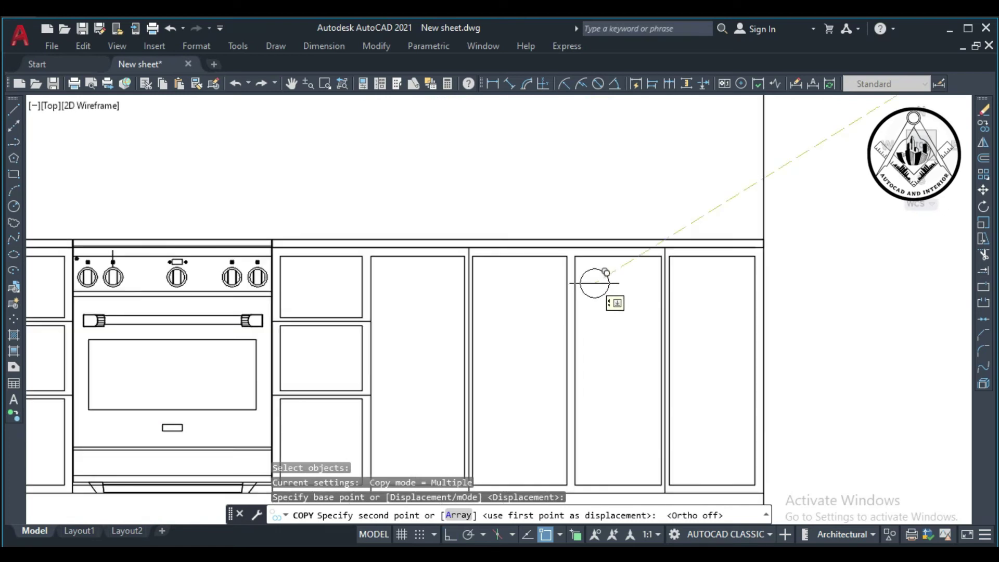
pyautogui.scroll(-2, 593, 285)
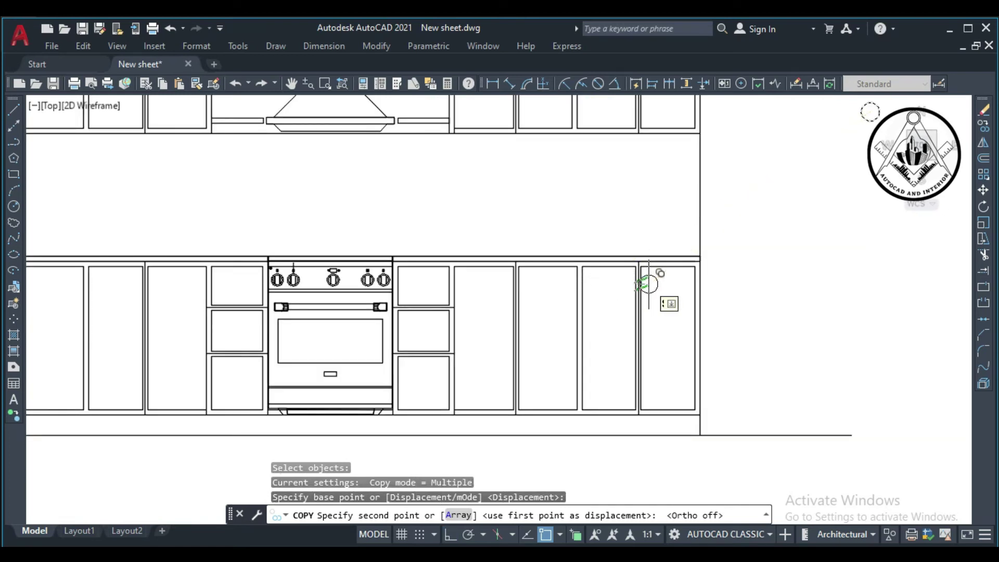
pyautogui.scroll(-2, 594, 283)
pyautogui.press('Escape')
# Draw a 2-inch-radius knob circle near the right door's top-left corner.
pyautogui.click(14, 207)
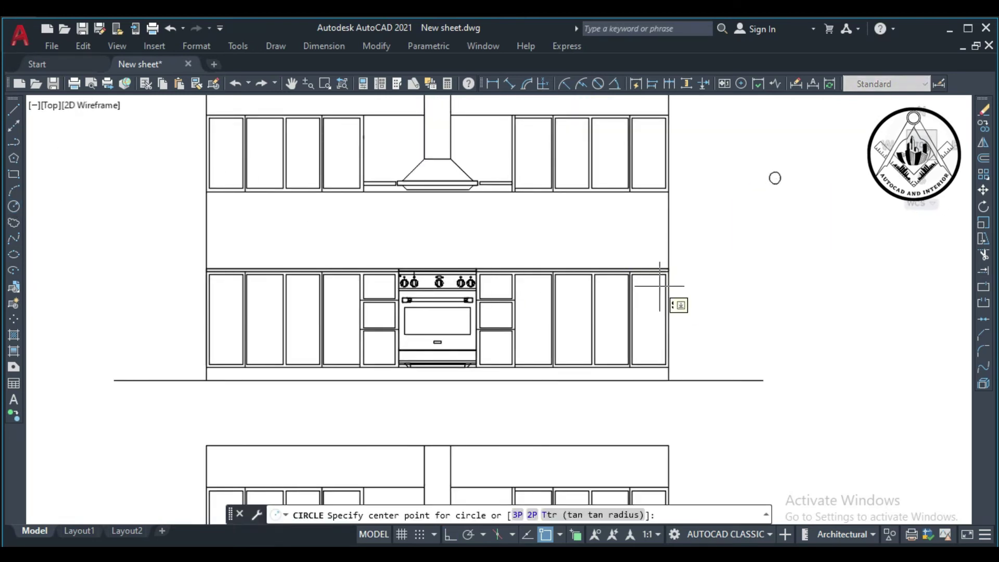
pyautogui.scroll(4, 669, 303)
pyautogui.scroll(2, 647, 290)
pyautogui.click(617, 261)
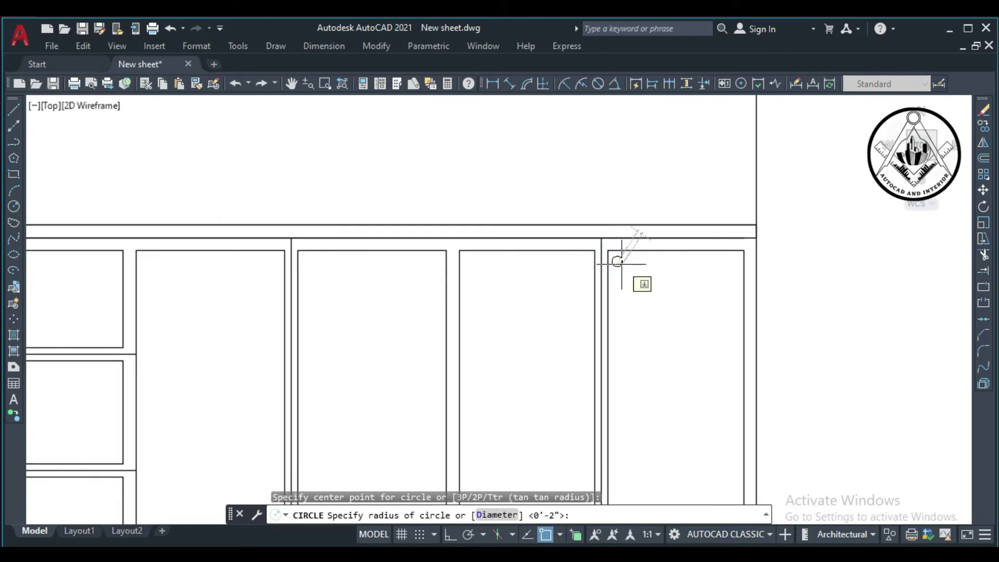
pyautogui.press('Return')
# Copy the knob onto the top corners of the other base cabinet doors, with ortho on and object snap off.
pyautogui.write('co')
pyautogui.press('Return')
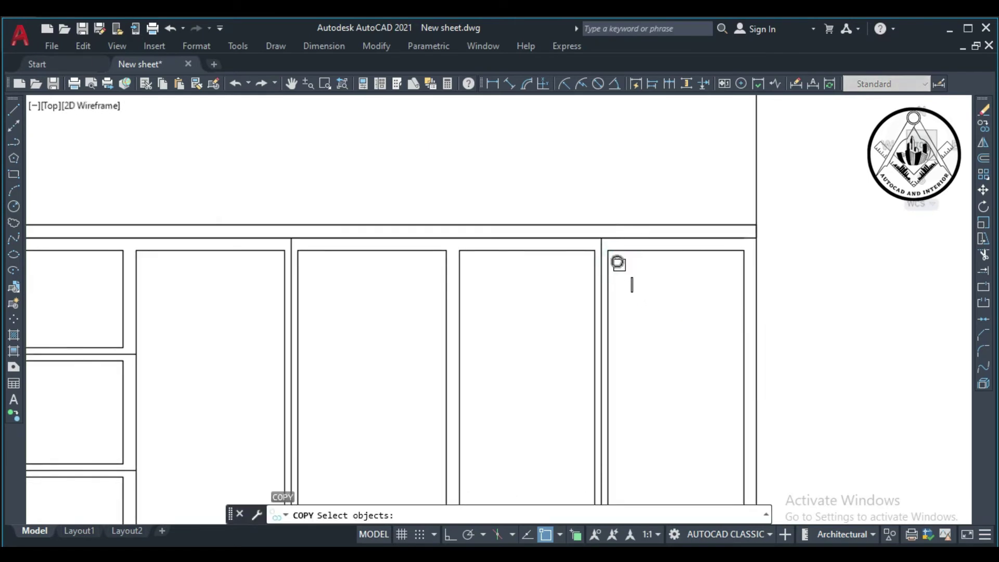
pyautogui.click(617, 261)
pyautogui.press('Return')
pyautogui.press('F8')
pyautogui.press('F3')
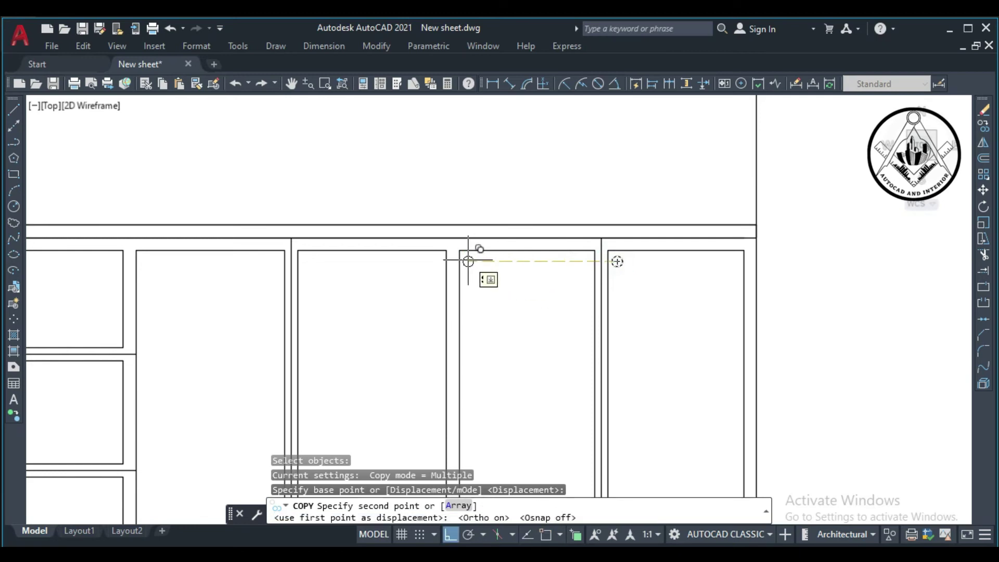
pyautogui.click(468, 261)
pyautogui.click(435, 261)
pyautogui.scroll(-2, 521, 252)
pyautogui.scroll(-2, 468, 258)
pyautogui.scroll(-2, 426, 260)
pyautogui.scroll(-1, 421, 263)
pyautogui.scroll(-1, 468, 244)
pyautogui.scroll(2, 507, 225)
pyautogui.scroll(3, 642, 167)
pyautogui.scroll(2, 429, 256)
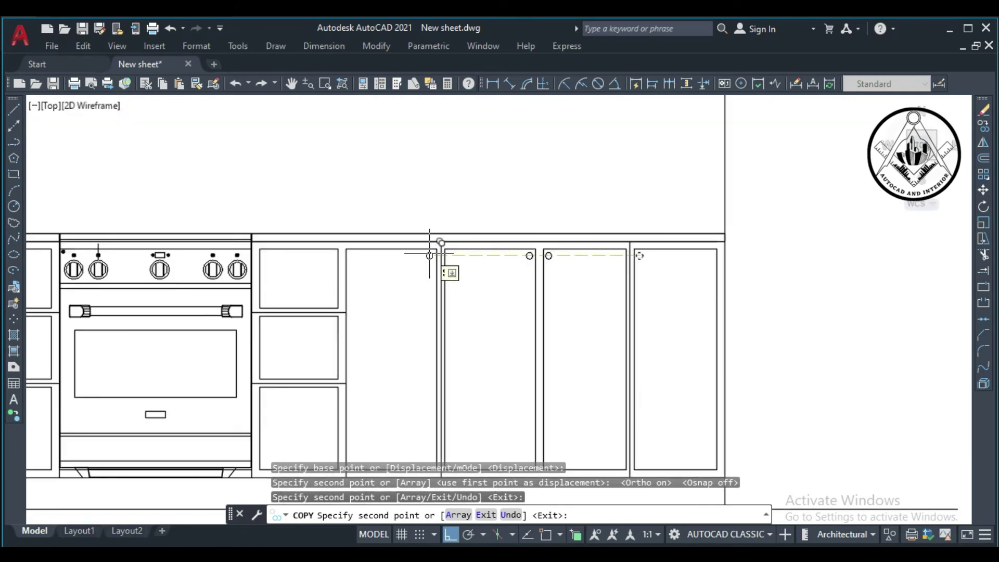
pyautogui.scroll(-3, 429, 255)
pyautogui.scroll(2, 244, 243)
pyautogui.scroll(3, 244, 244)
pyautogui.click(244, 244)
pyautogui.scroll(-2, 479, 247)
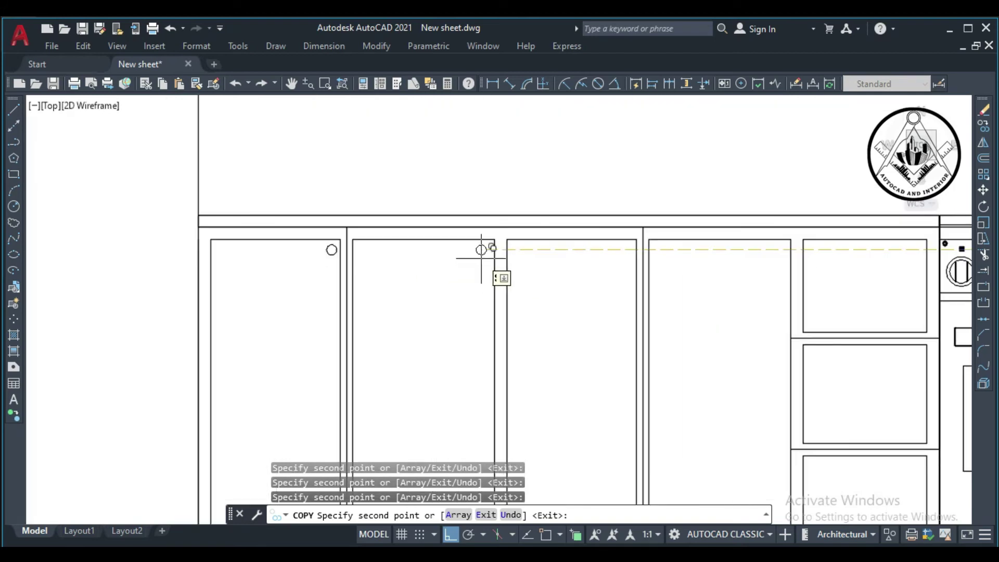
pyautogui.click(485, 256)
pyautogui.click(515, 255)
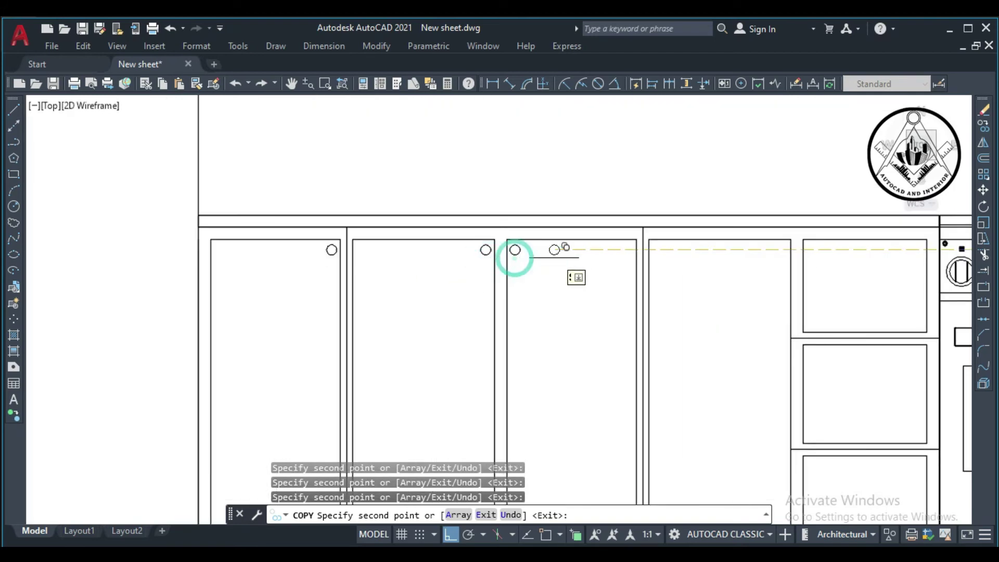
pyautogui.click(657, 250)
pyautogui.scroll(-5, 557, 239)
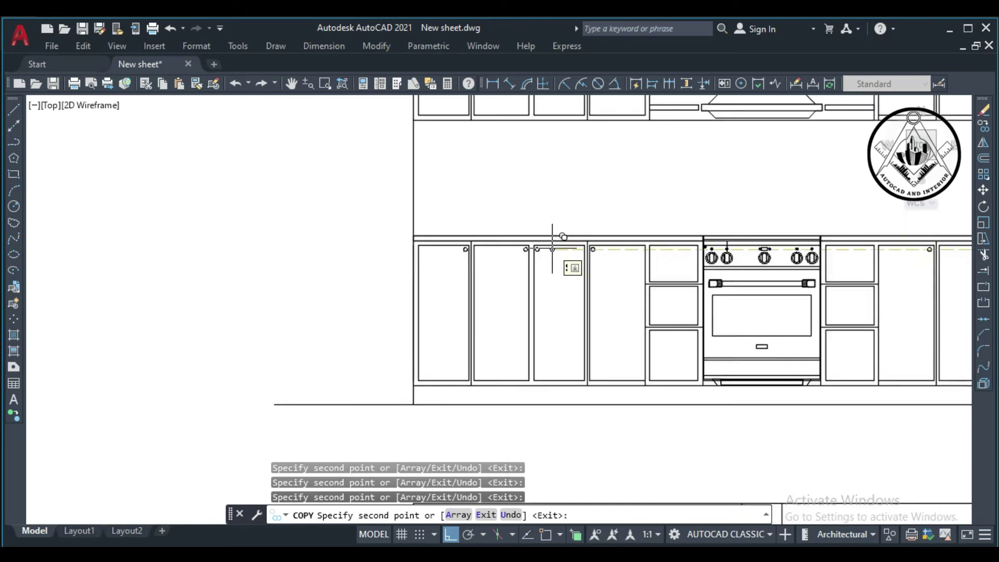
pyautogui.press('Escape')
pyautogui.scroll(-2, 722, 229)
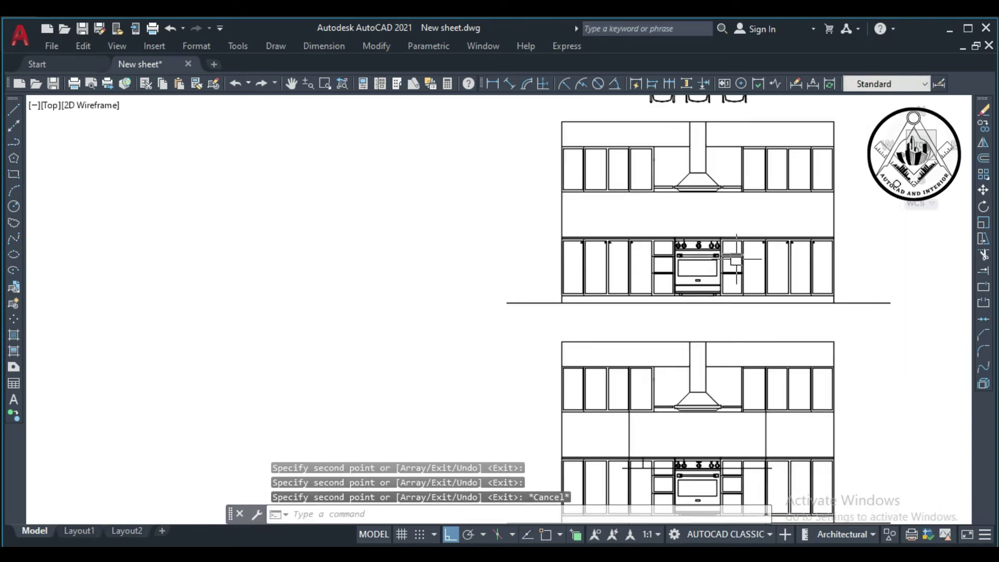
pyautogui.scroll(4, 728, 197)
# Copy a knob onto the door right of the oven and the top drawer beside it.
pyautogui.write('co')
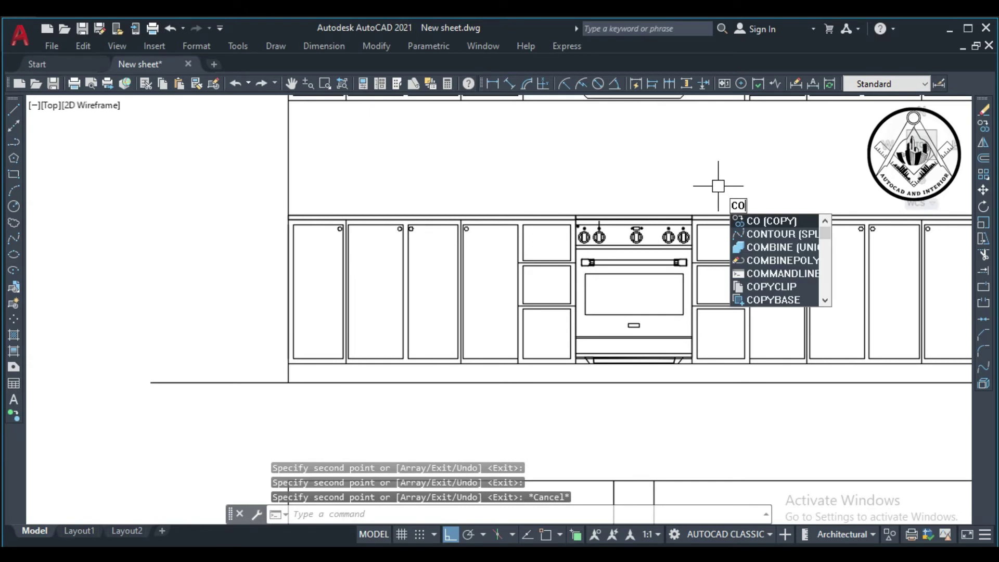
pyautogui.press('Return')
pyautogui.scroll(4, 800, 228)
pyautogui.click(802, 229)
pyautogui.press('Return')
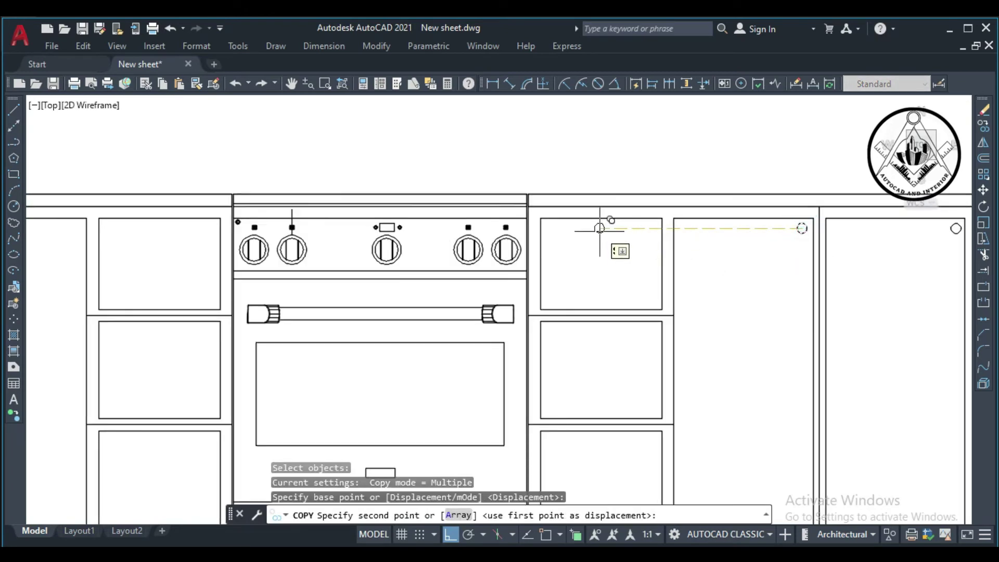
pyautogui.click(600, 228)
pyautogui.scroll(-4, 604, 228)
pyautogui.scroll(3, 449, 231)
pyautogui.click(448, 230)
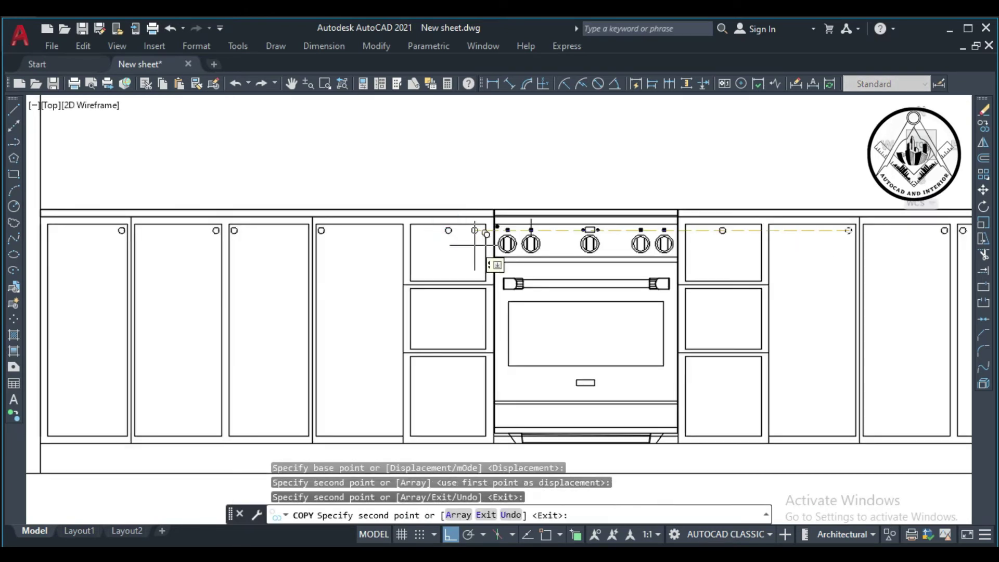
pyautogui.press('Return')
# Copy both top-drawer knobs down onto the middle and bottom drawers.
pyautogui.write('co')
pyautogui.press('Return')
pyautogui.click(448, 231)
pyautogui.click(723, 232)
pyautogui.press('Return')
pyautogui.click(801, 259)
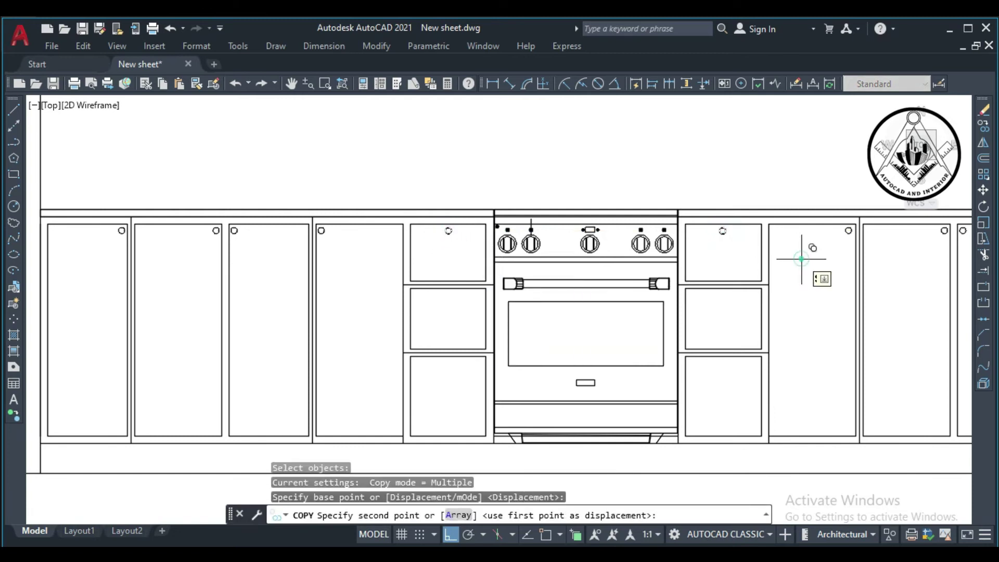
pyautogui.click(817, 313)
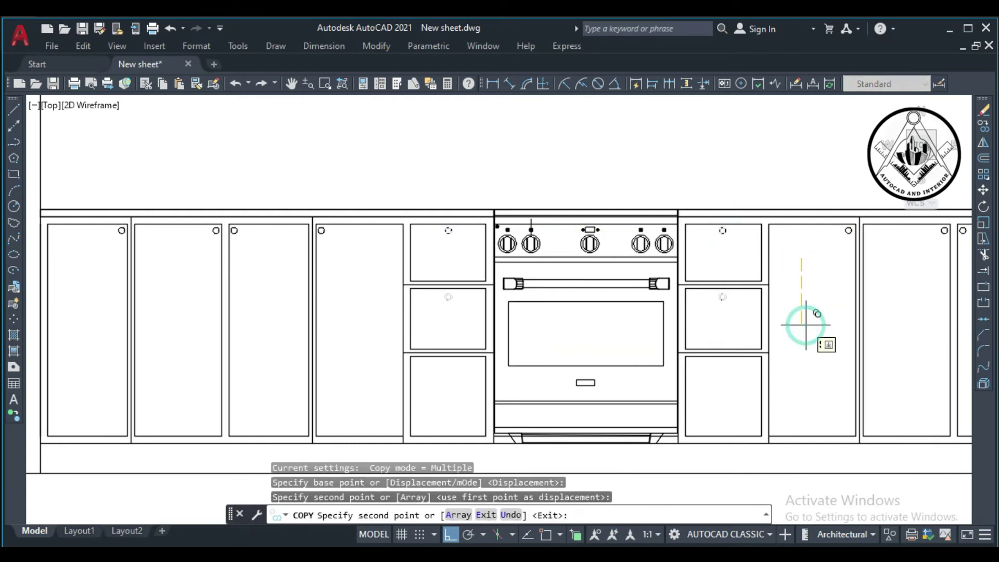
pyautogui.click(812, 379)
pyautogui.scroll(-6, 718, 240)
pyautogui.press('Escape')
pyautogui.scroll(3, 714, 244)
pyautogui.scroll(2, 731, 274)
pyautogui.write('co')
pyautogui.press('Return')
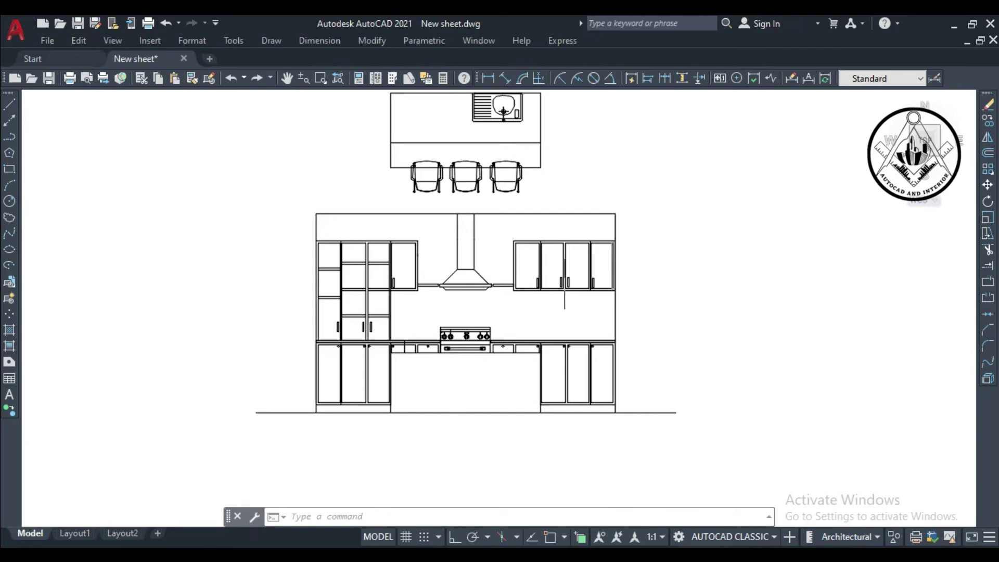
# Zoom out and back in on the separate faucet sink elevation with its 2' dimension.
pyautogui.scroll(-2, 547, 297)
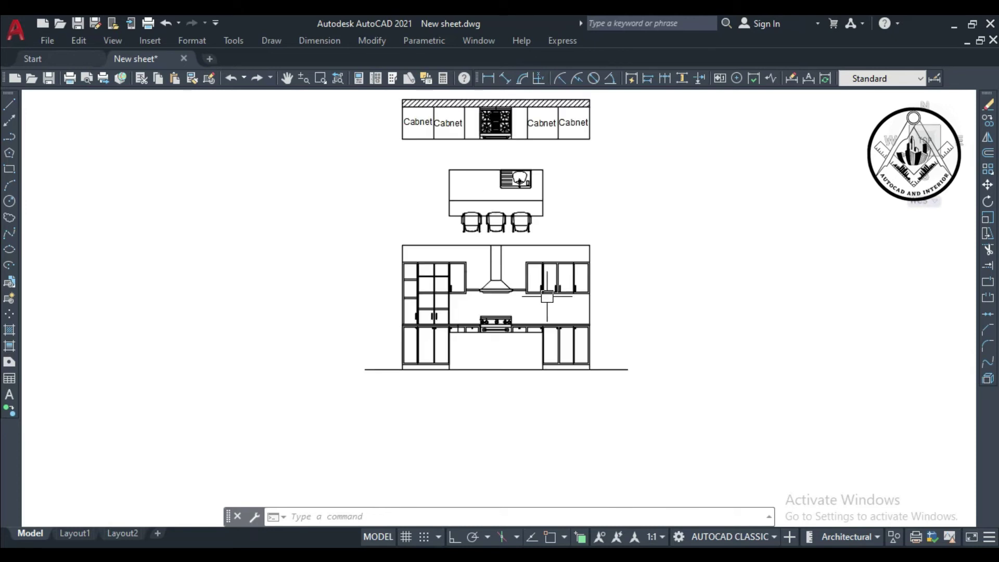
pyautogui.scroll(2, 523, 175)
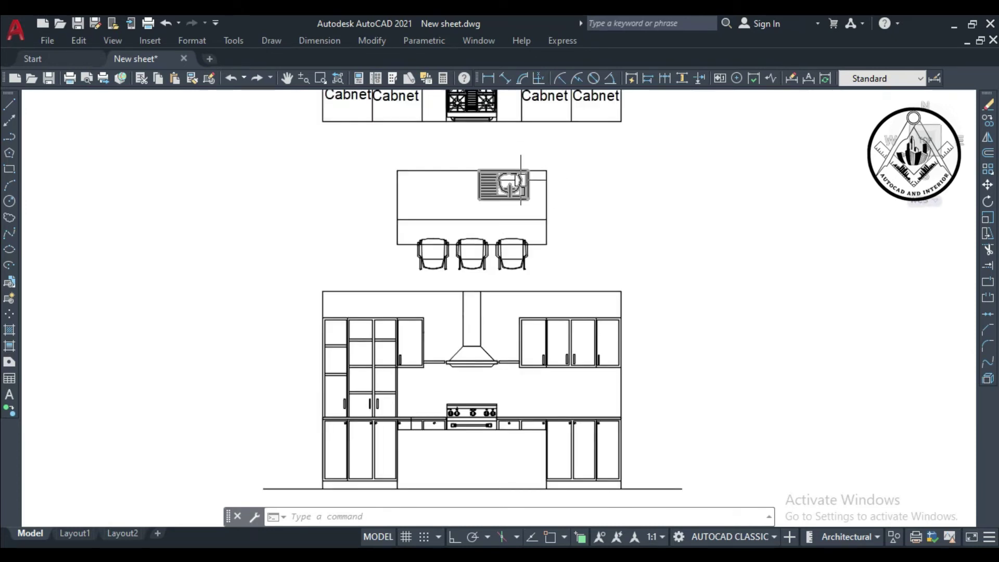
pyautogui.scroll(-2, 522, 179)
pyautogui.scroll(2, 496, 340)
pyautogui.scroll(2, 494, 338)
pyautogui.scroll(3, 484, 335)
pyautogui.scroll(-2, 471, 322)
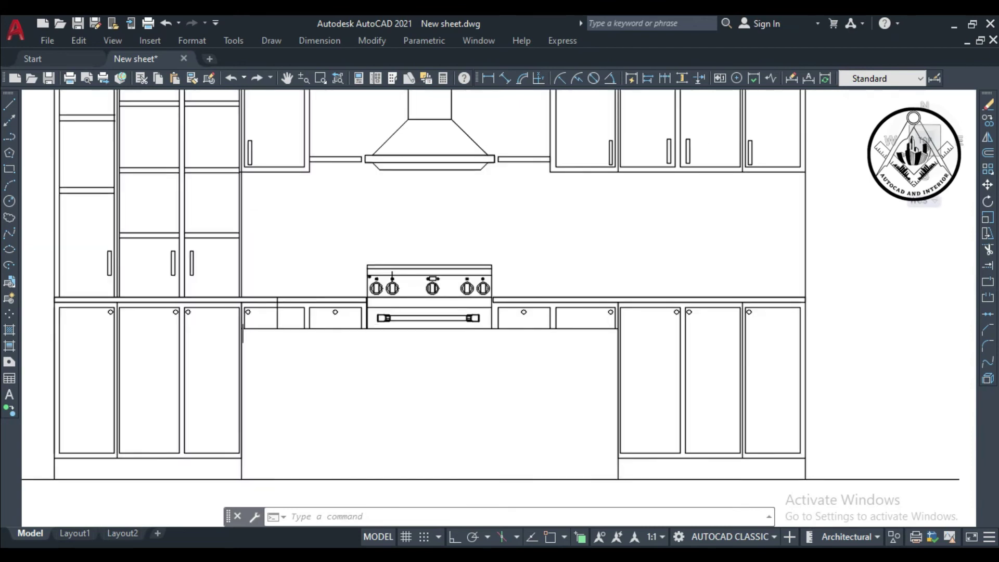
pyautogui.click(10, 108)
pyautogui.scroll(-3, 505, 380)
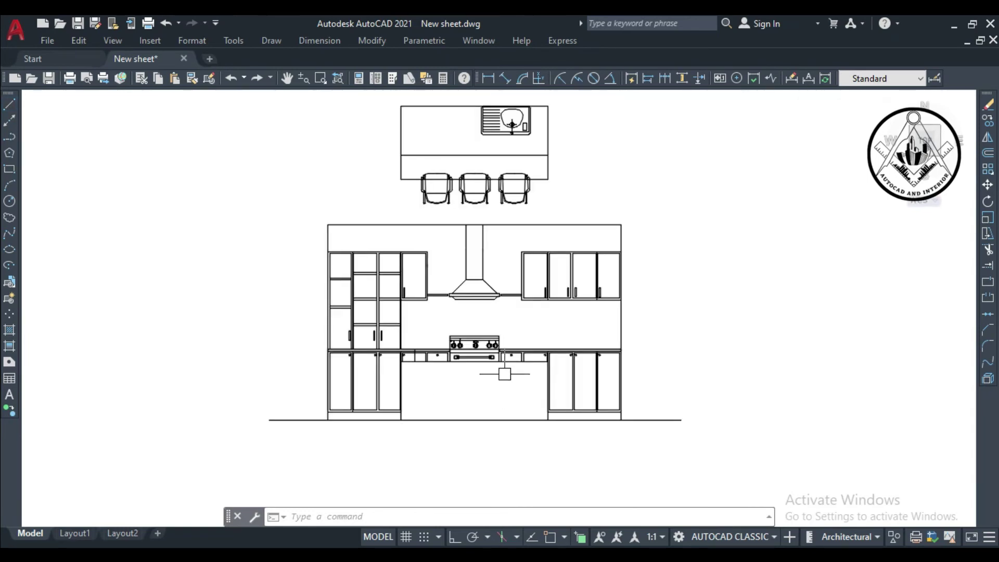
pyautogui.scroll(2, 505, 373)
# Delete the 2' dimension under the faucet sink.
pyautogui.scroll(2, 758, 317)
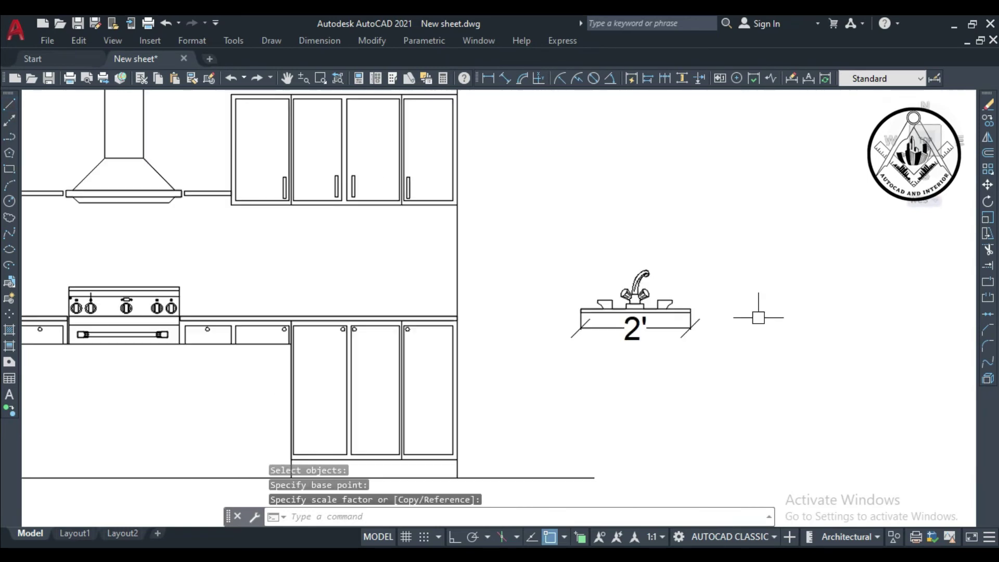
pyautogui.click(636, 328)
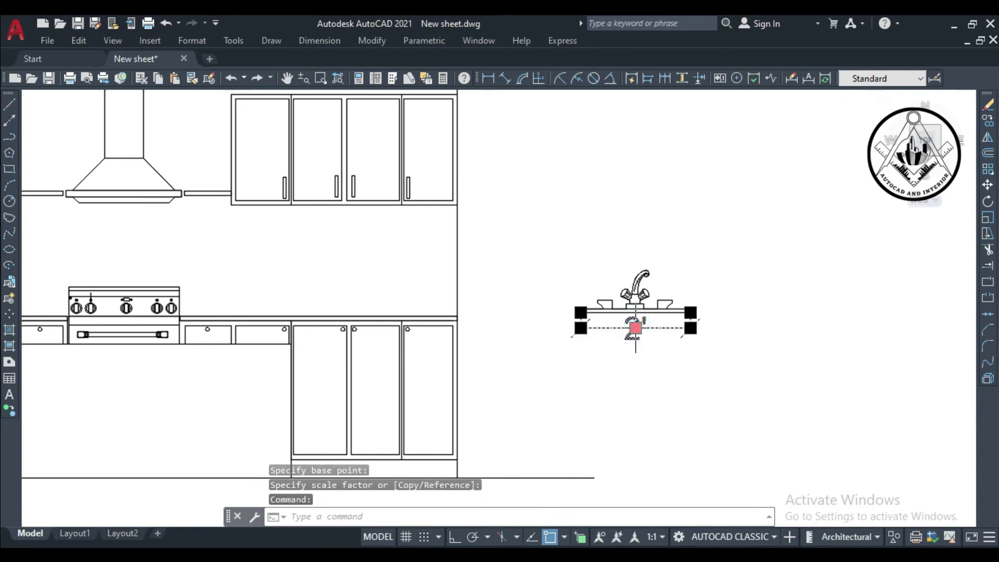
pyautogui.press('Delete')
# Window-select the sink and faucet for a move, pick a base point, then cancel.
pyautogui.press('Return')
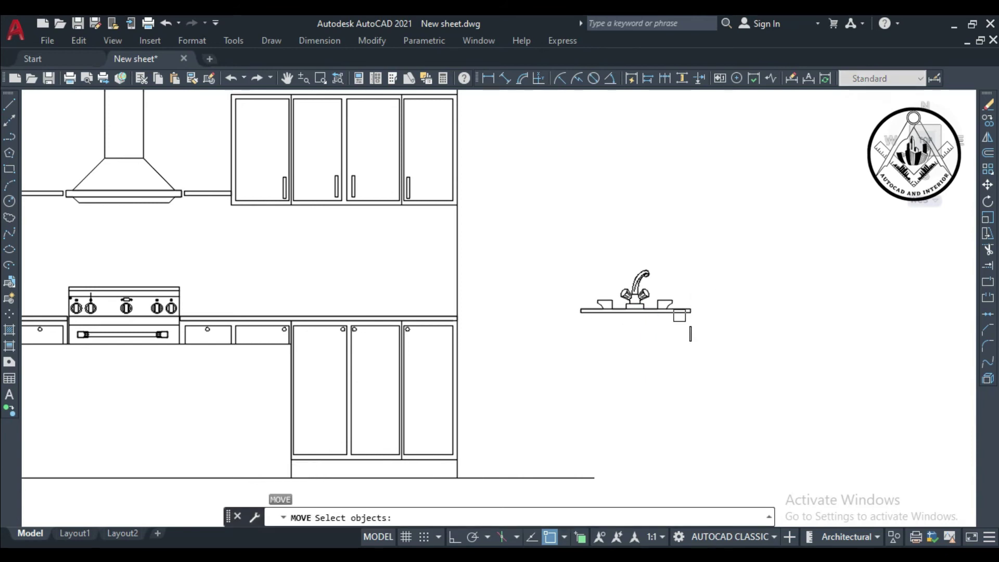
pyautogui.click(676, 310)
pyautogui.click(727, 341)
pyautogui.click(589, 258)
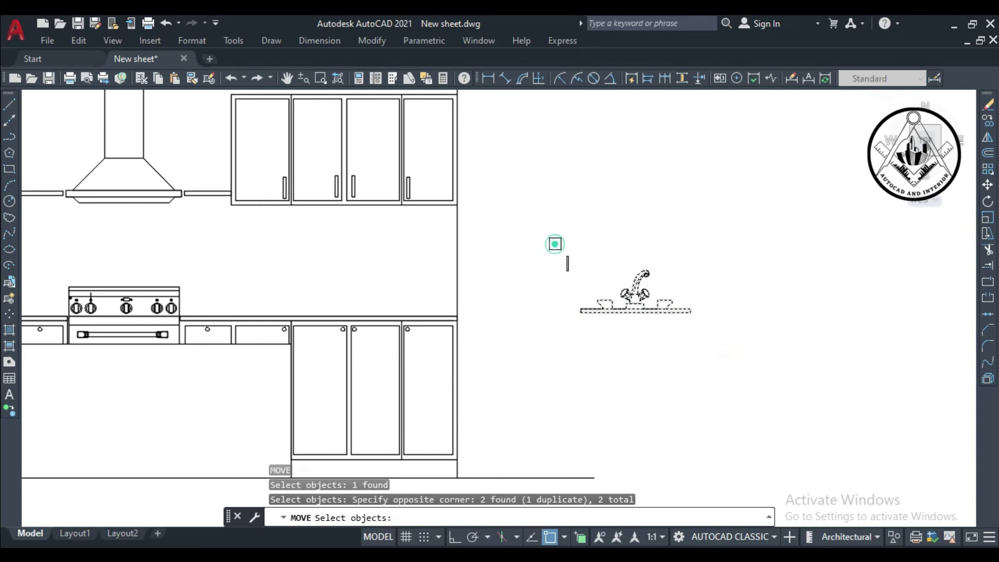
pyautogui.press('Return')
pyautogui.click(657, 320)
pyautogui.scroll(-4, 598, 297)
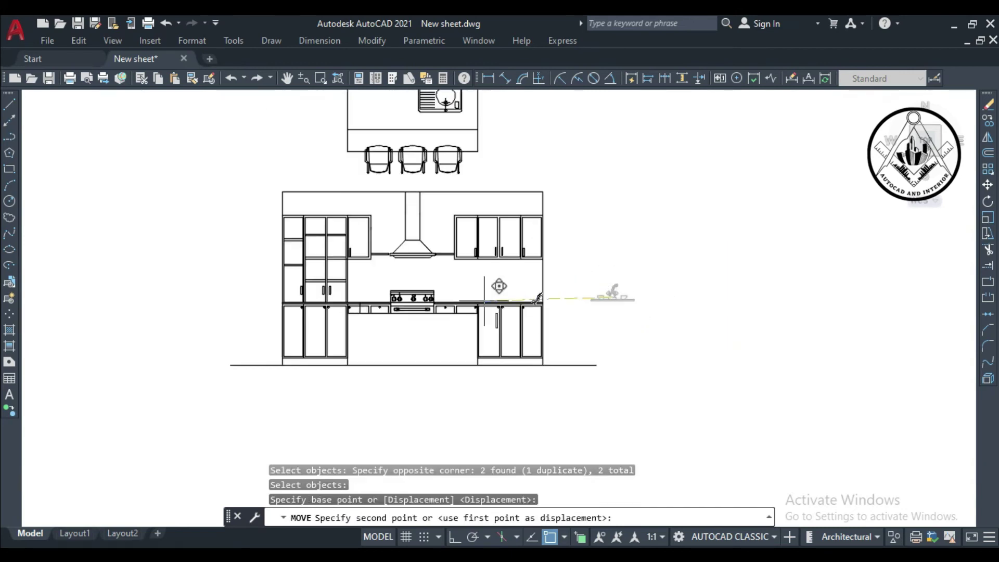
pyautogui.scroll(4, 459, 312)
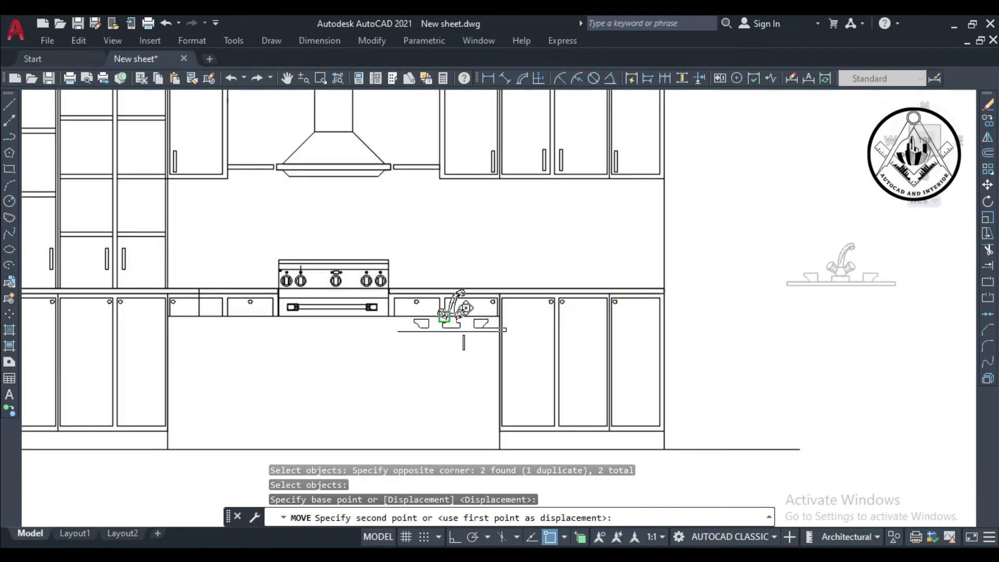
pyautogui.scroll(2, 450, 312)
pyautogui.scroll(2, 441, 318)
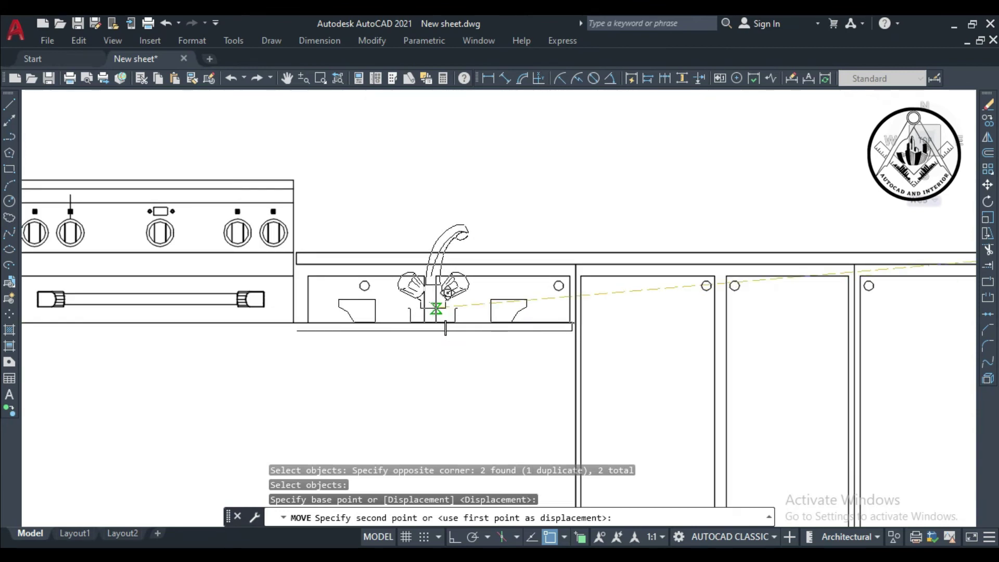
pyautogui.scroll(-2, 442, 310)
pyautogui.scroll(-3, 448, 323)
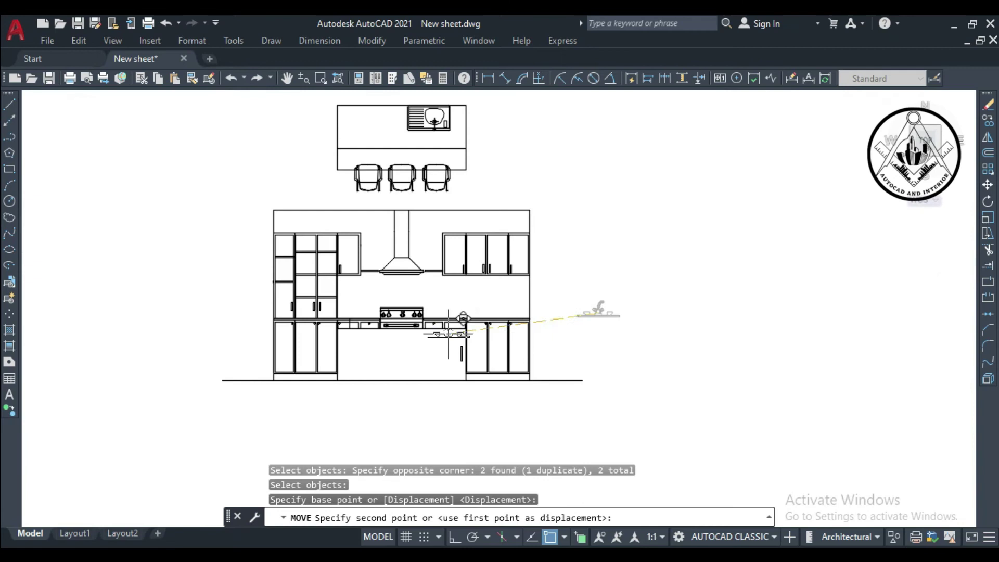
pyautogui.press('Escape')
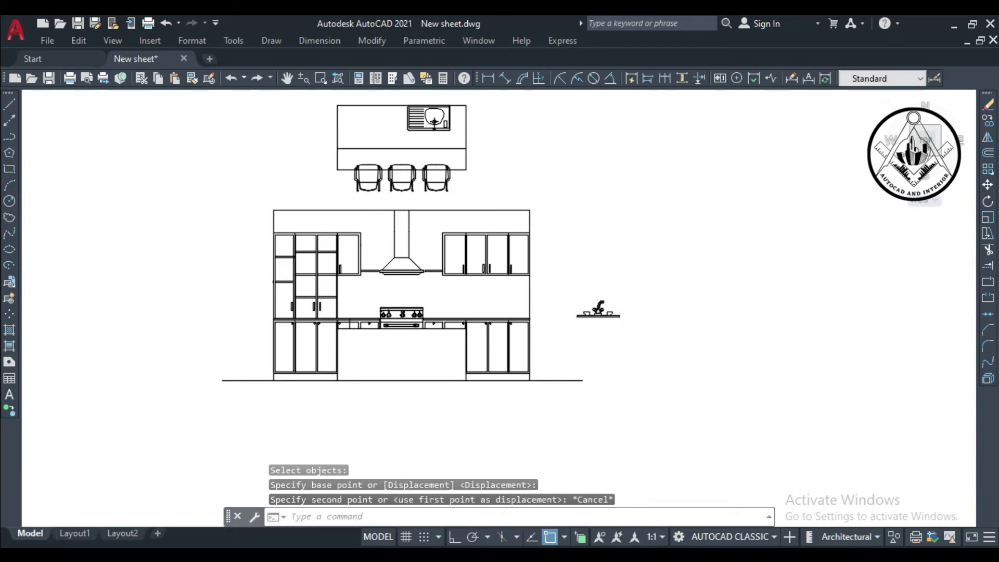
# Begin an orthogonal guide line from the island sink's corner, then cancel it unfinished.
pyautogui.click(11, 105)
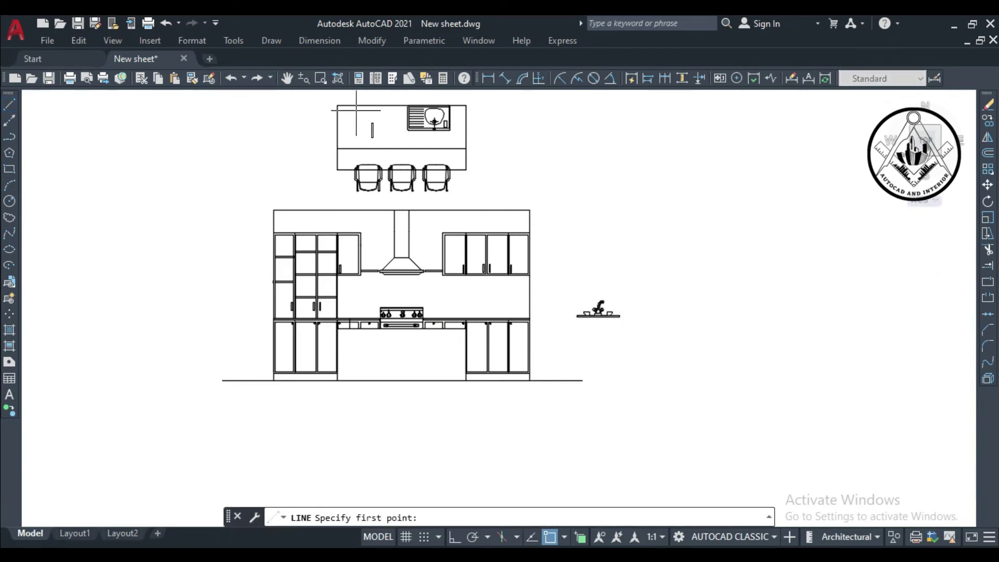
pyautogui.scroll(3, 442, 123)
pyautogui.scroll(3, 512, 160)
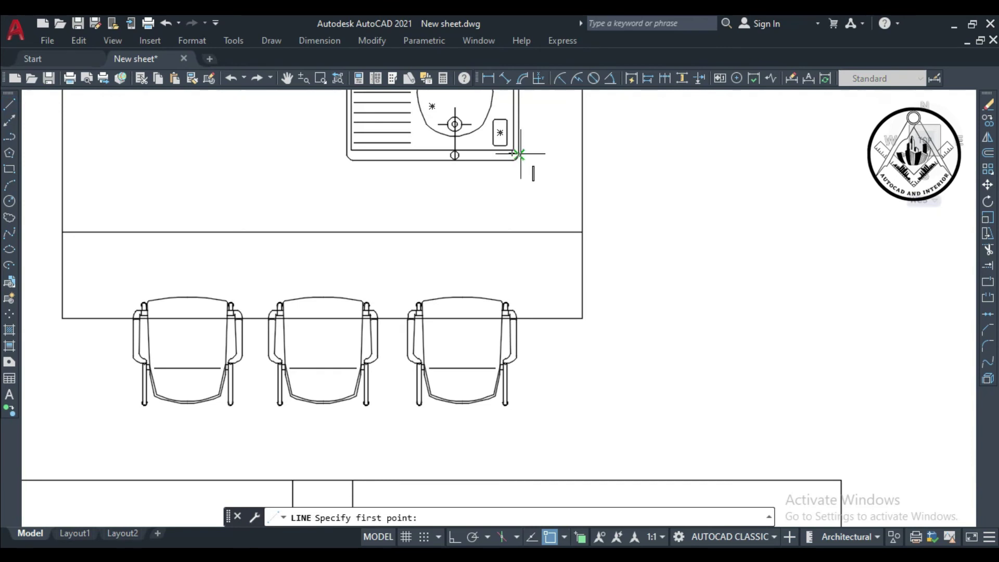
pyautogui.click(519, 154)
pyautogui.scroll(-3, 519, 151)
pyautogui.scroll(-4, 540, 182)
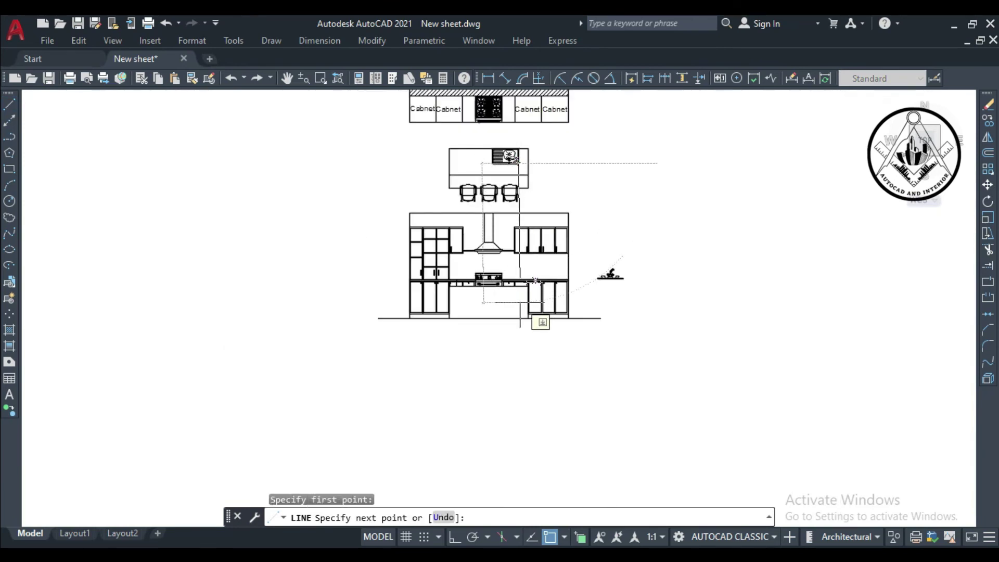
pyautogui.press('F8')
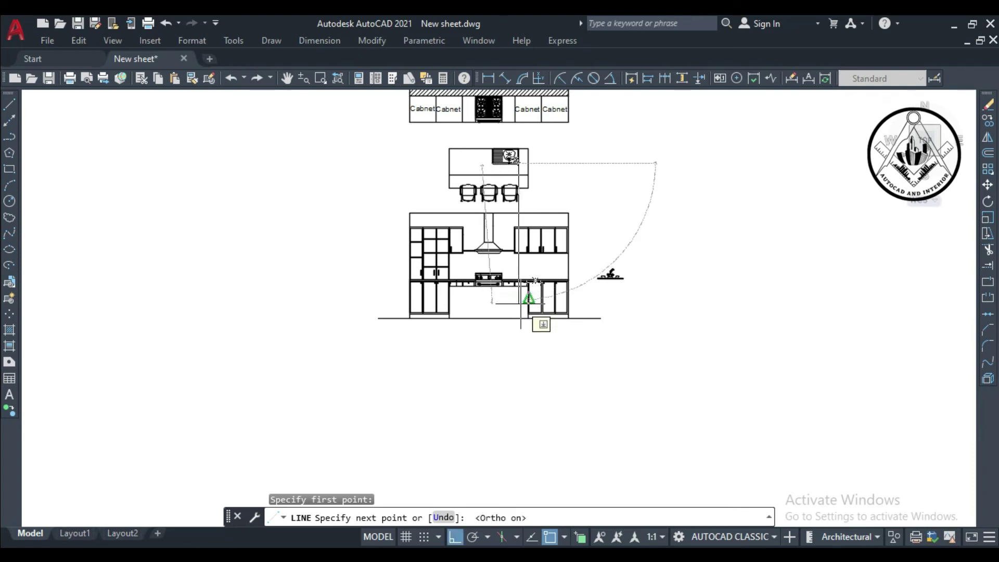
pyautogui.scroll(2, 521, 304)
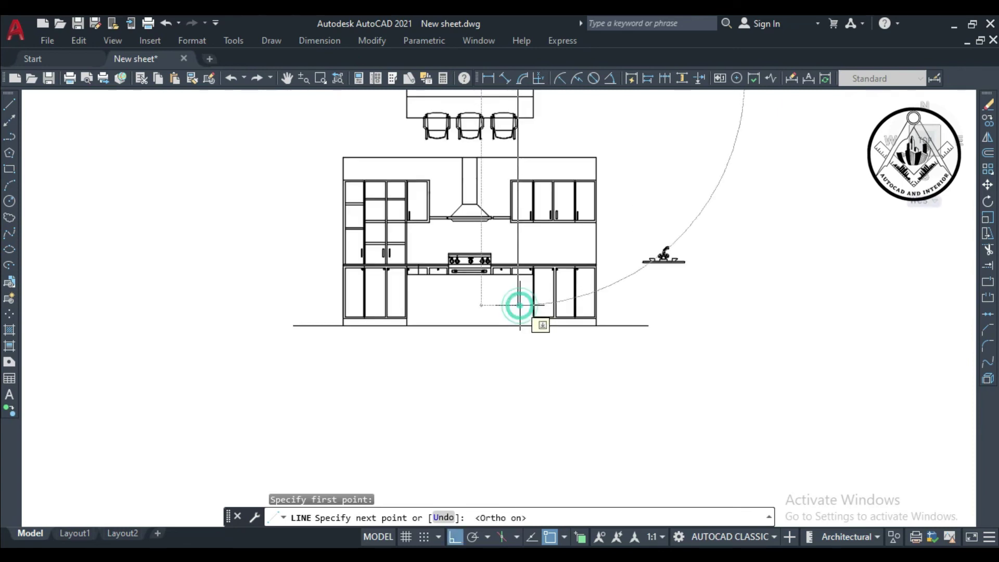
pyautogui.press('Escape')
pyautogui.scroll(3, 671, 230)
pyautogui.scroll(3, 676, 231)
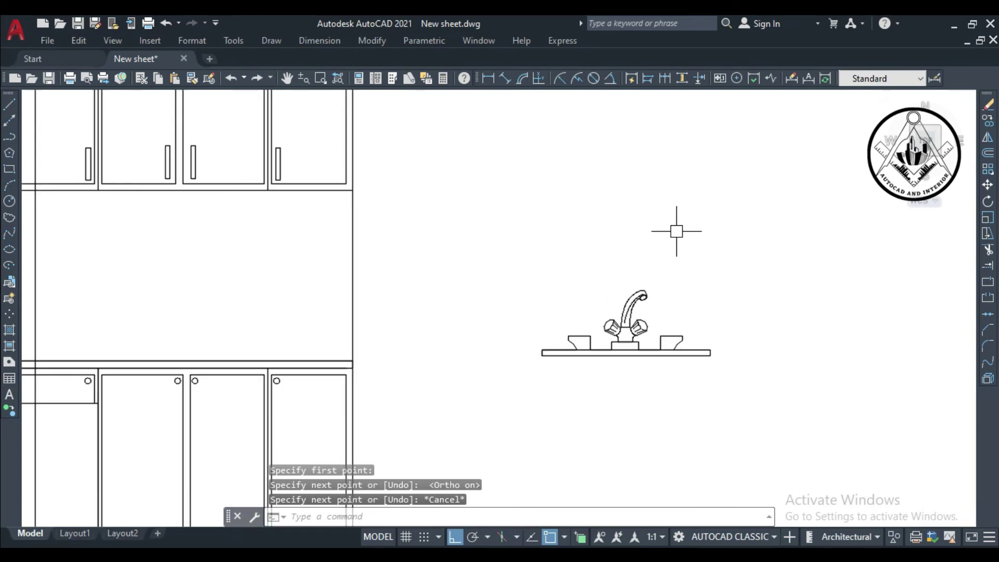
pyautogui.press('Return')
# Move the faucet and sink assembly down into the counter right of the stove.
pyautogui.click(724, 369)
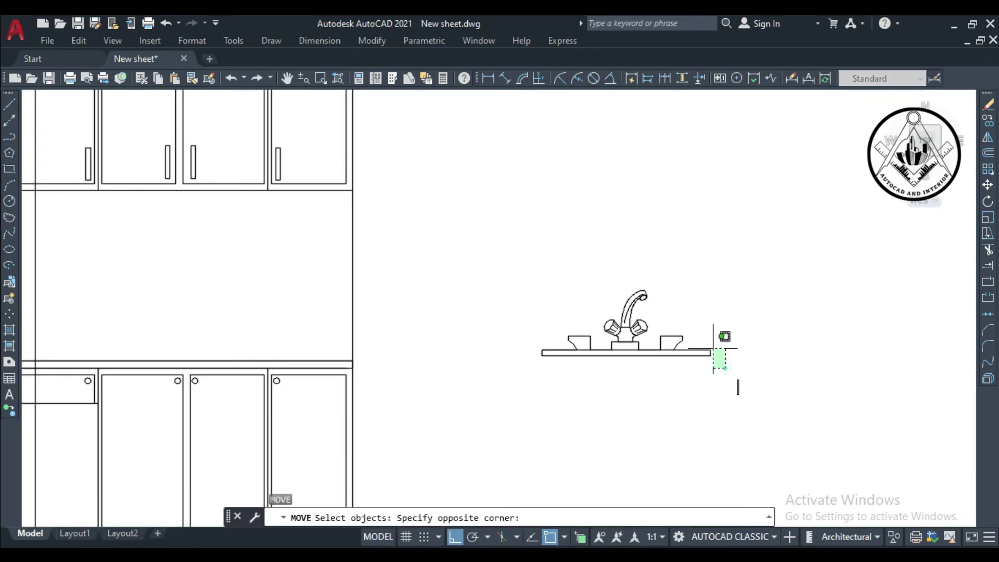
pyautogui.click(510, 257)
pyautogui.press('Return')
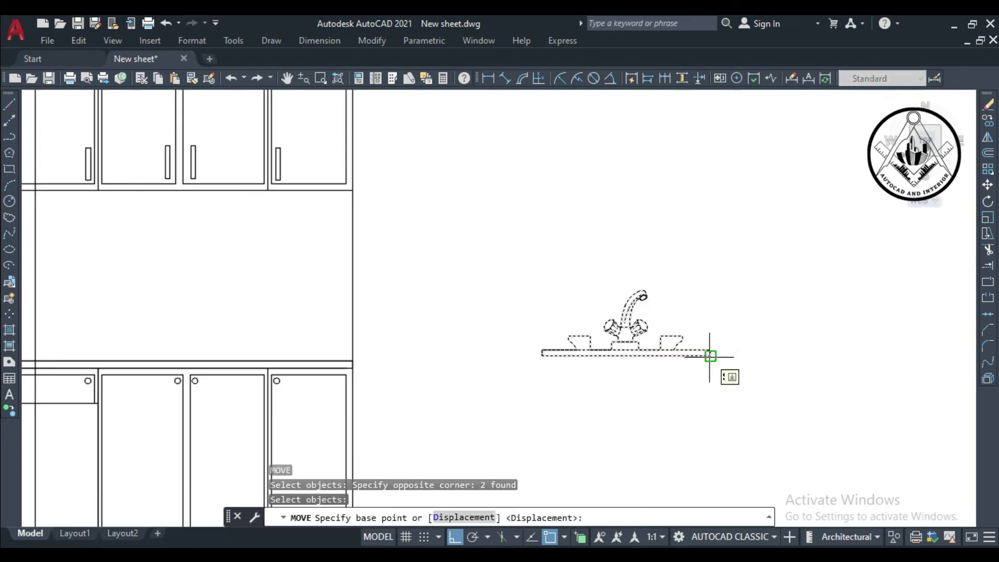
pyautogui.click(674, 350)
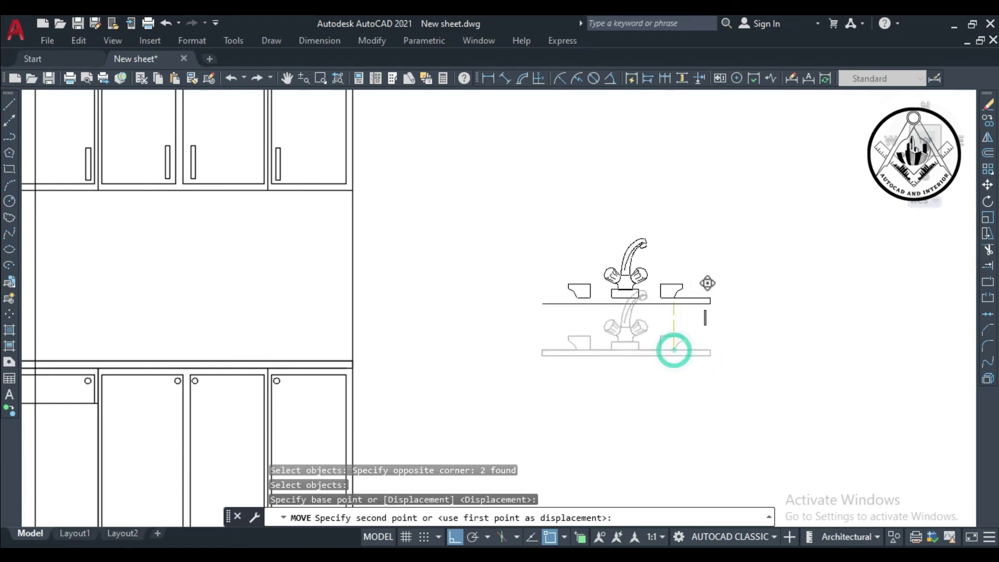
pyautogui.scroll(-3, 671, 348)
pyautogui.scroll(3, 424, 284)
pyautogui.scroll(2, 423, 284)
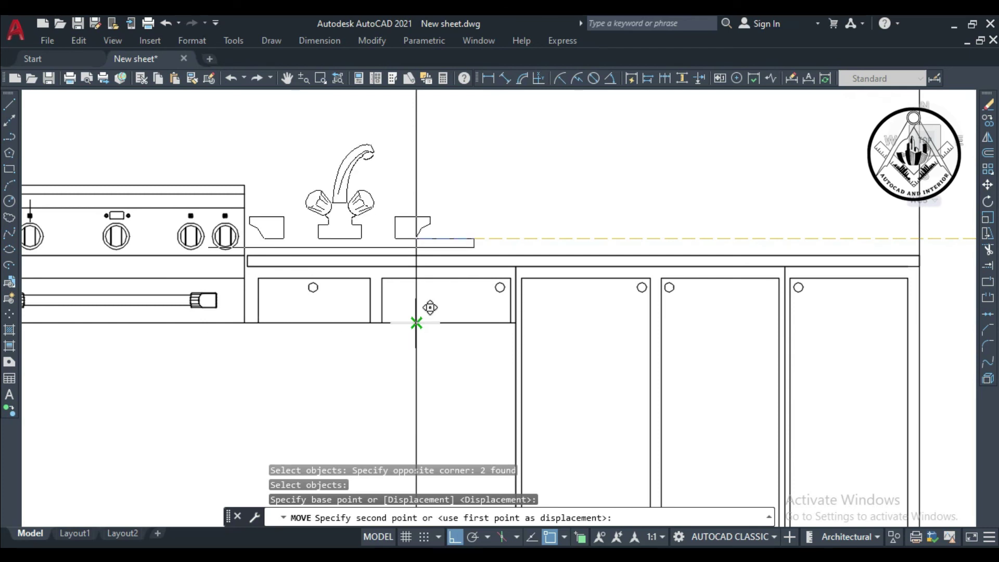
pyautogui.click(416, 323)
pyautogui.scroll(-3, 473, 320)
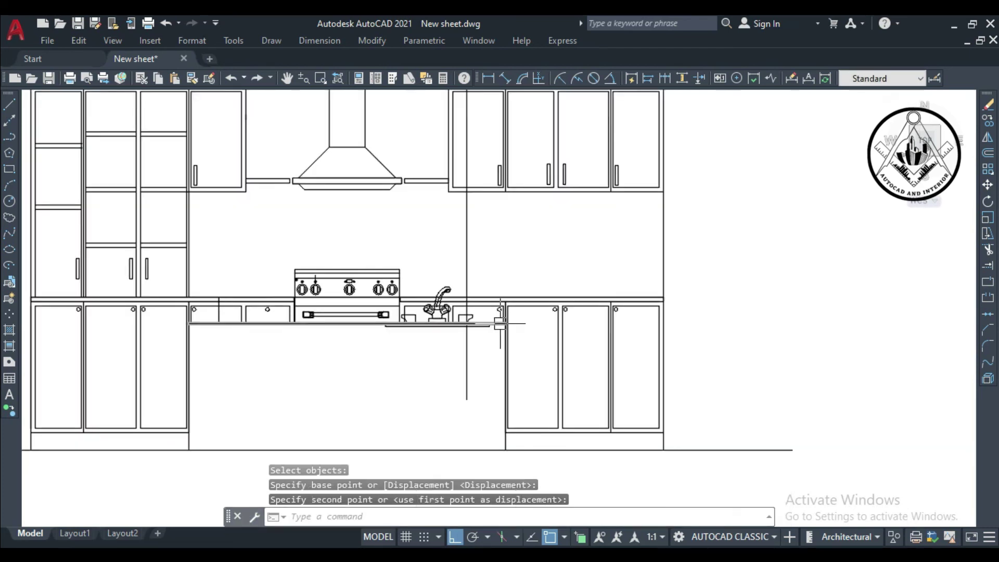
pyautogui.press('Escape')
# Erase the leftover vertical guide line below the sink.
pyautogui.click(468, 349)
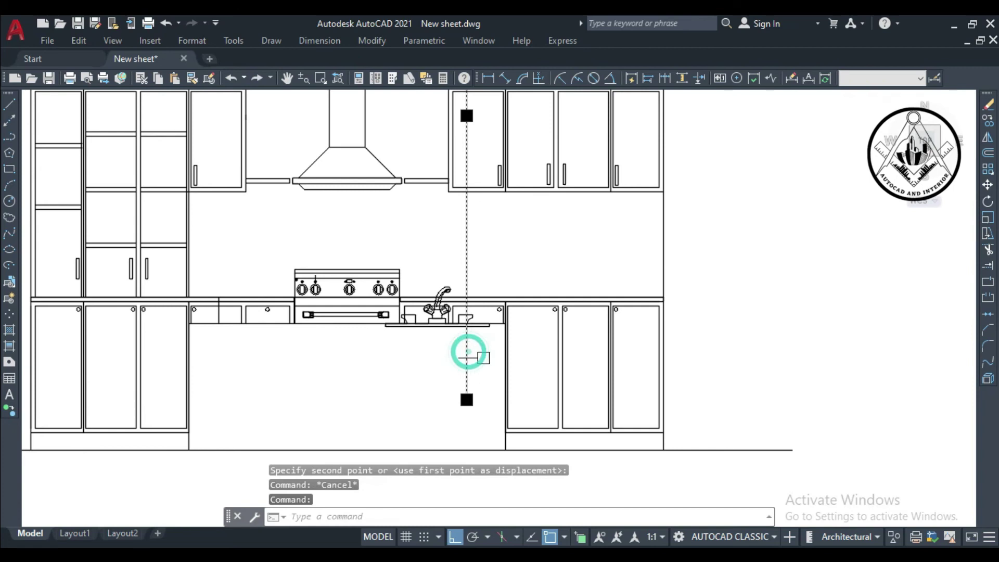
pyautogui.scroll(2, 482, 354)
pyautogui.scroll(4, 486, 348)
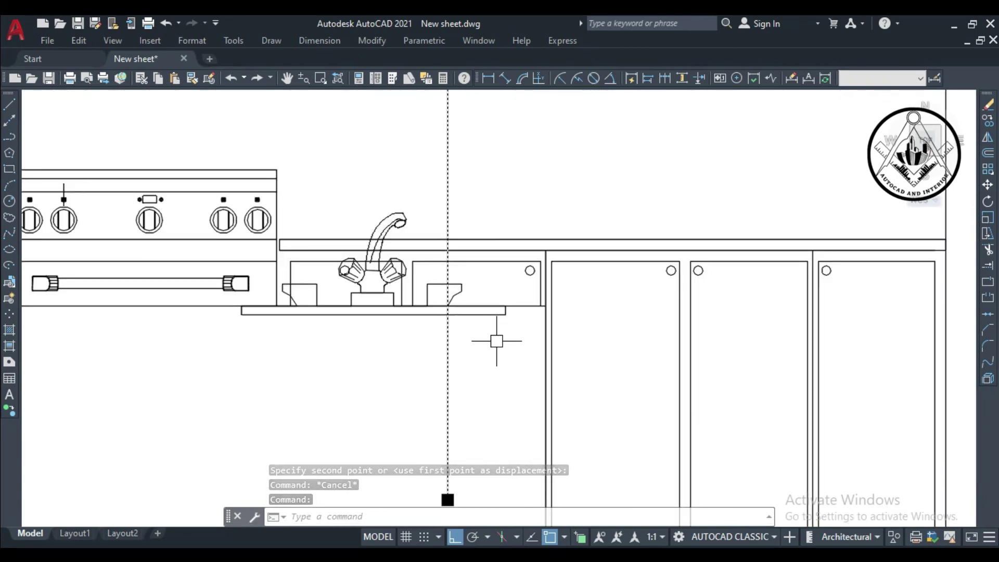
pyautogui.write('m')
pyautogui.press('space')
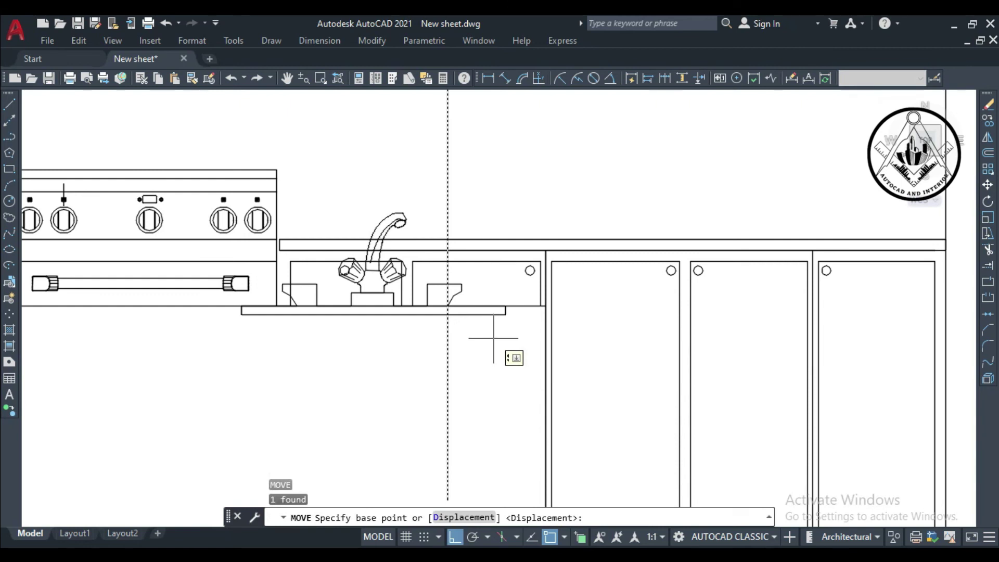
pyautogui.press('Escape')
pyautogui.click(450, 357)
pyautogui.press('Delete')
pyautogui.scroll(-2, 488, 349)
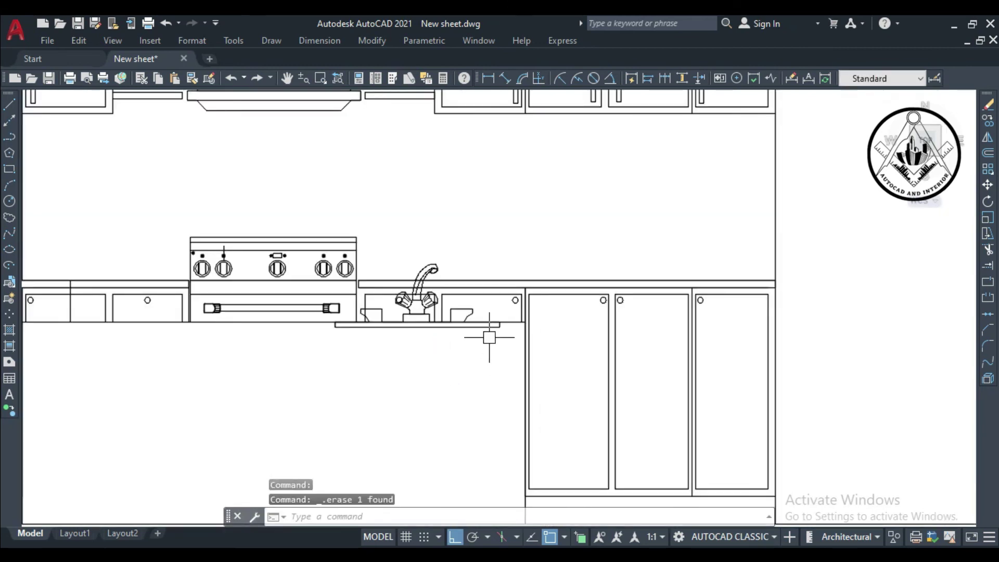
pyautogui.scroll(-3, 489, 338)
pyautogui.scroll(3, 424, 330)
pyautogui.scroll(4, 395, 332)
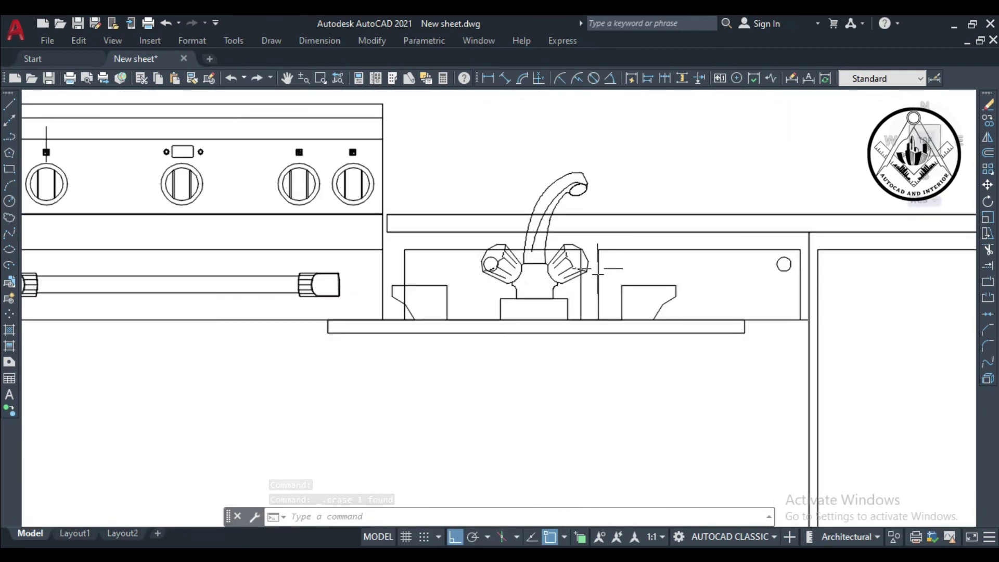
pyautogui.scroll(-3, 486, 332)
pyautogui.scroll(-3, 527, 304)
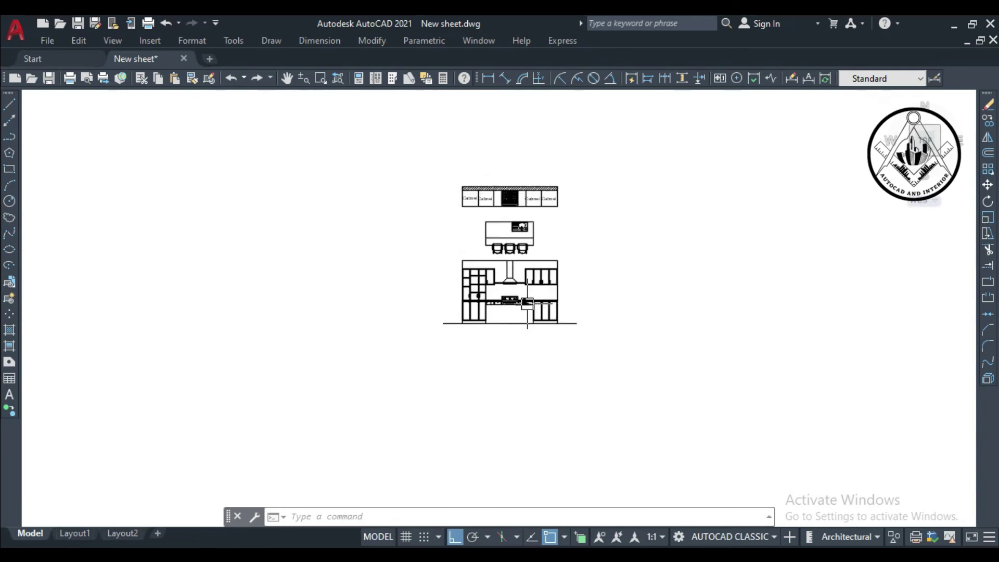
pyautogui.scroll(4, 528, 267)
pyautogui.scroll(2, 508, 234)
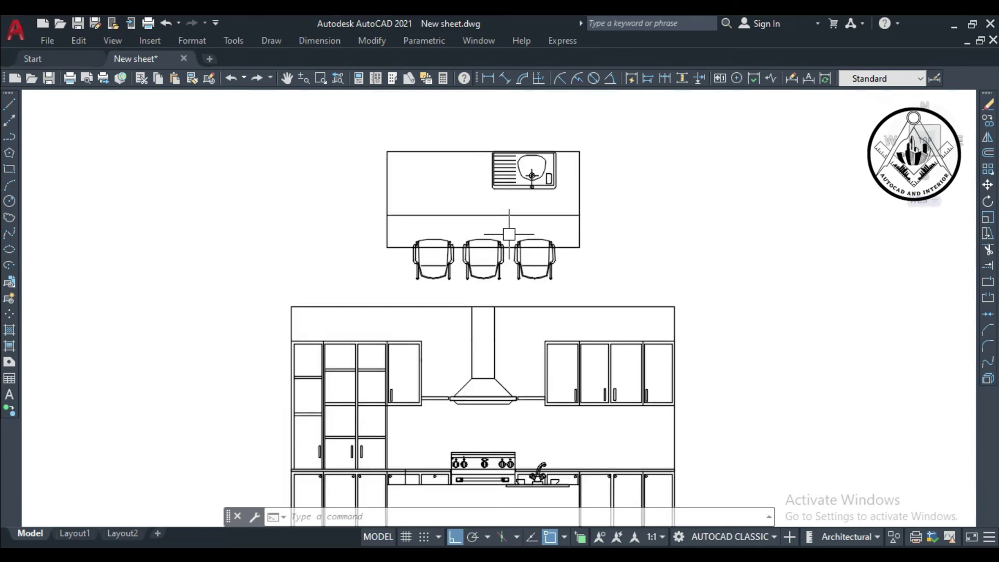
pyautogui.scroll(-2, 509, 234)
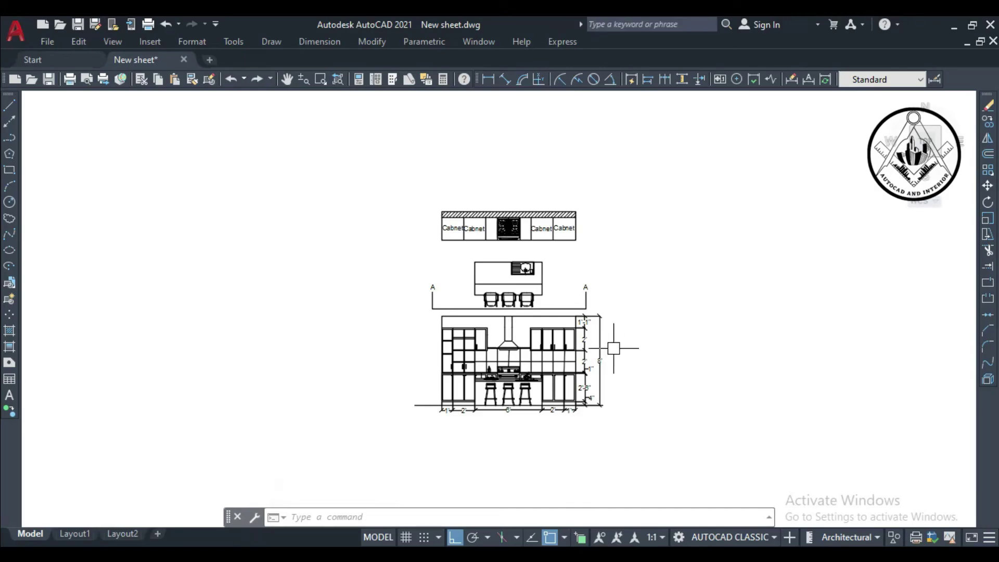
pyautogui.scroll(2, 613, 348)
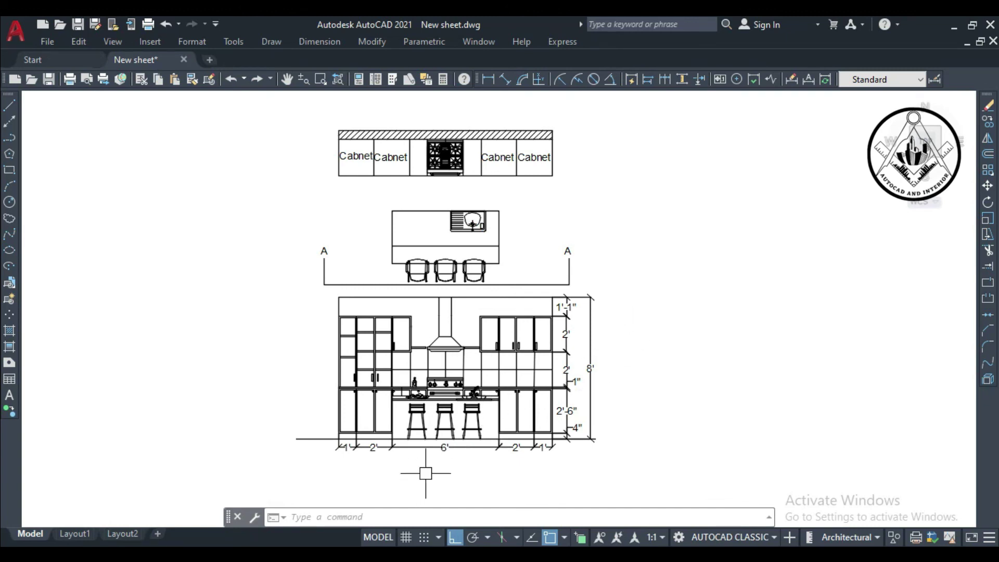
pyautogui.scroll(2, 429, 468)
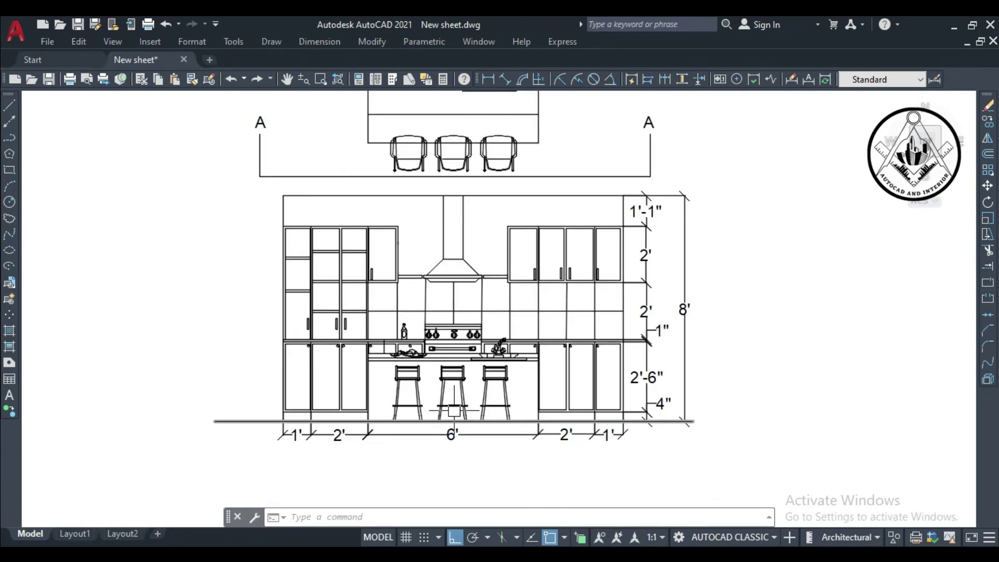
pyautogui.scroll(2, 460, 400)
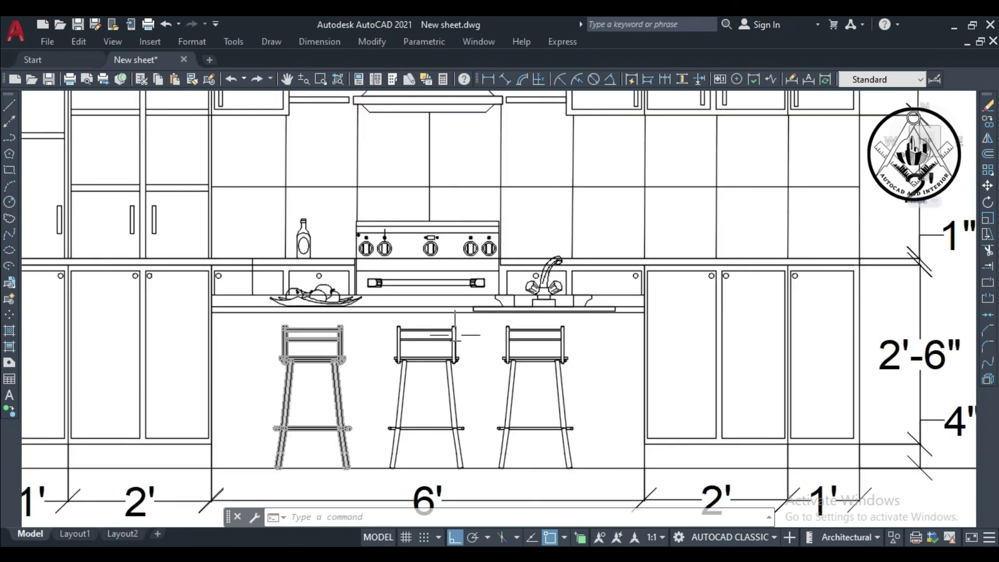
pyautogui.scroll(2, 581, 318)
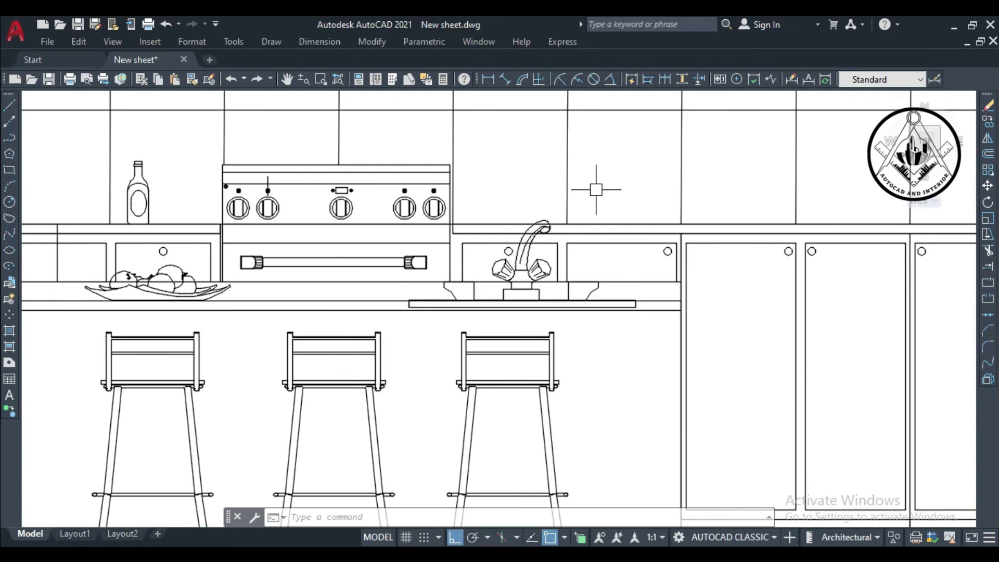
pyautogui.scroll(-4, 595, 189)
pyautogui.scroll(-4, 562, 272)
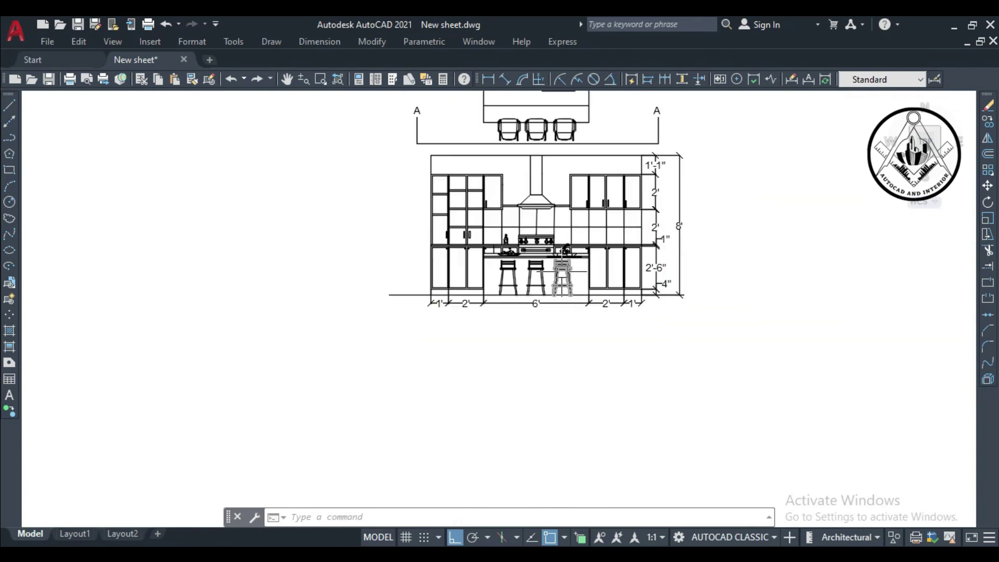
pyautogui.scroll(-3, 562, 270)
pyautogui.scroll(2, 598, 199)
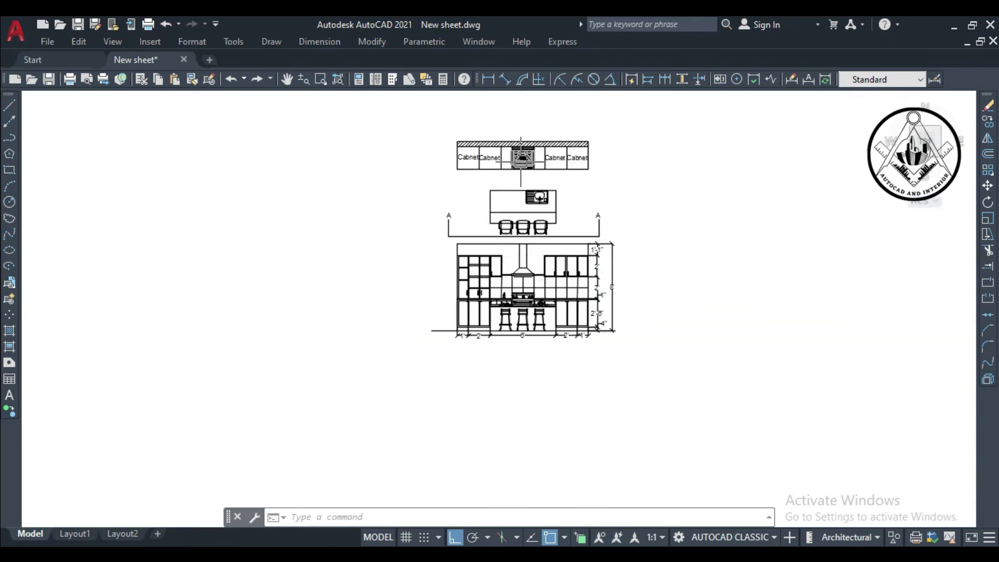
# Add linear dimensions of 12' across the cabinet run plan and 6' across the island top.
pyautogui.click(489, 80)
pyautogui.scroll(4, 488, 125)
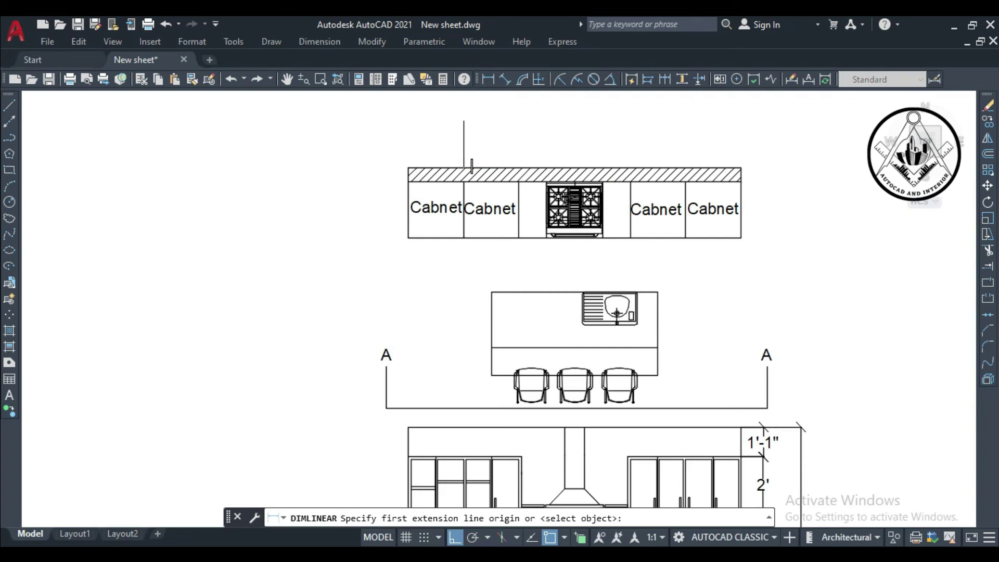
pyautogui.click(408, 168)
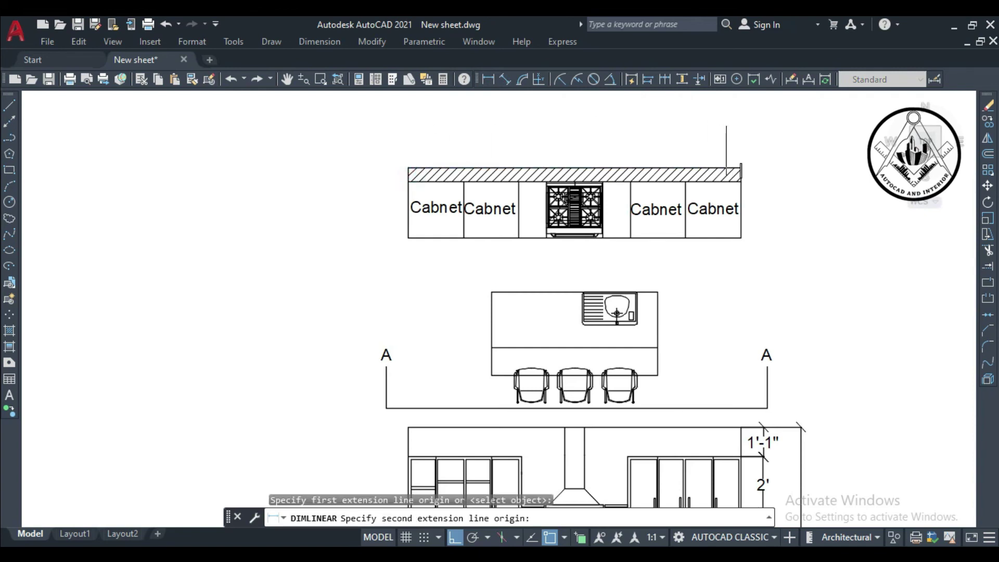
pyautogui.click(741, 168)
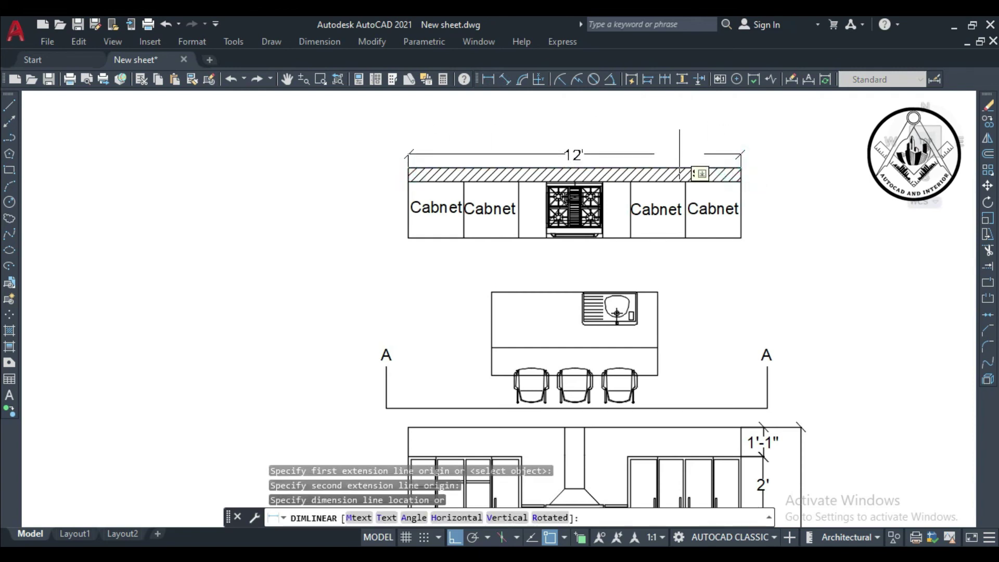
pyautogui.click(679, 154)
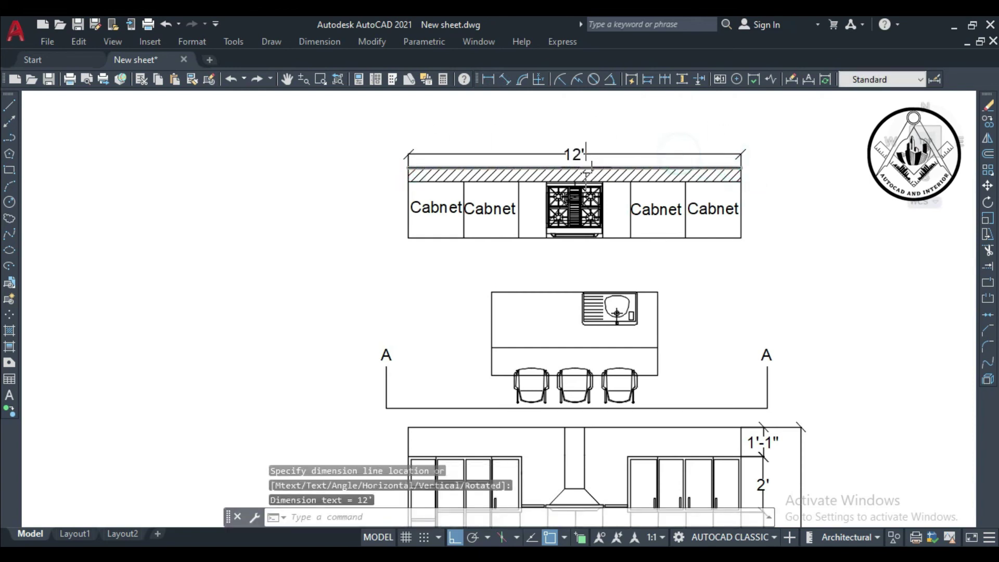
pyautogui.click(487, 79)
pyautogui.click(491, 292)
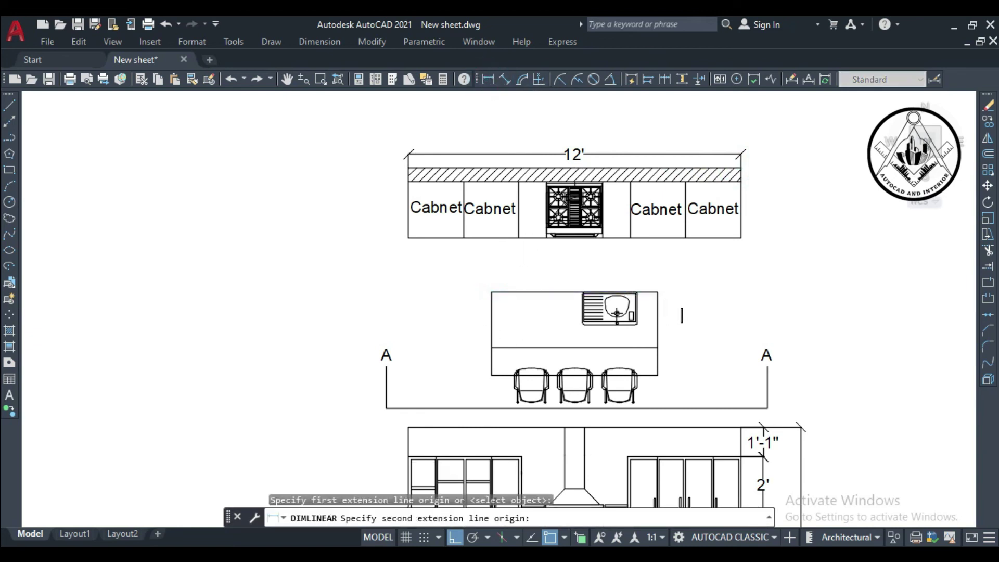
pyautogui.click(658, 292)
pyautogui.click(656, 281)
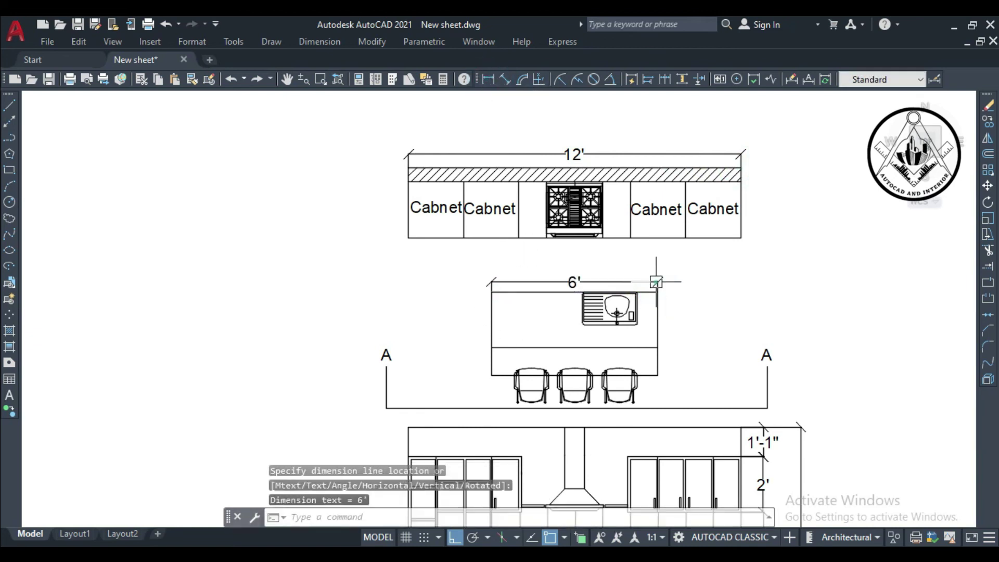
pyautogui.scroll(-4, 563, 282)
pyautogui.scroll(2, 574, 304)
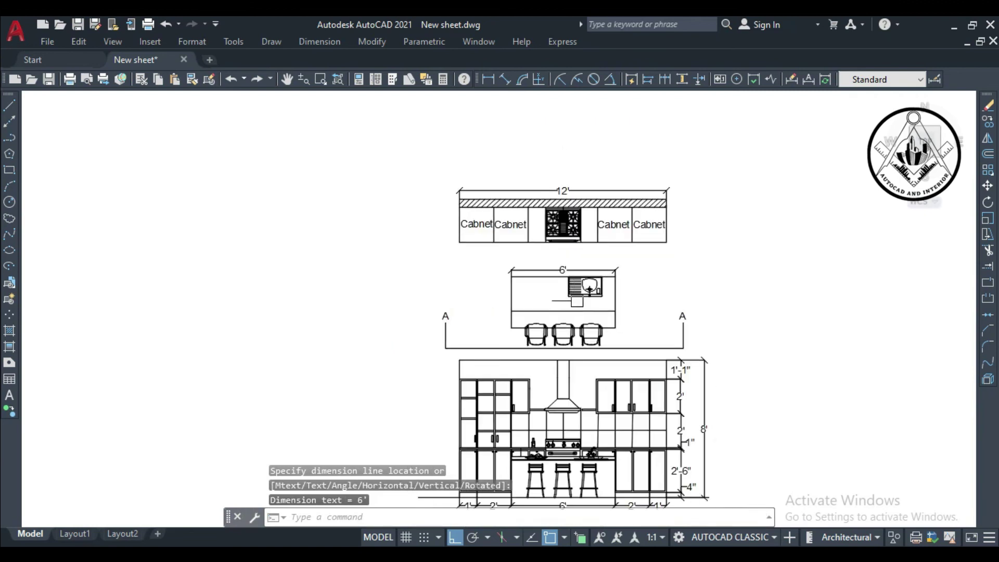
pyautogui.scroll(-2, 741, 245)
pyautogui.scroll(2, 657, 382)
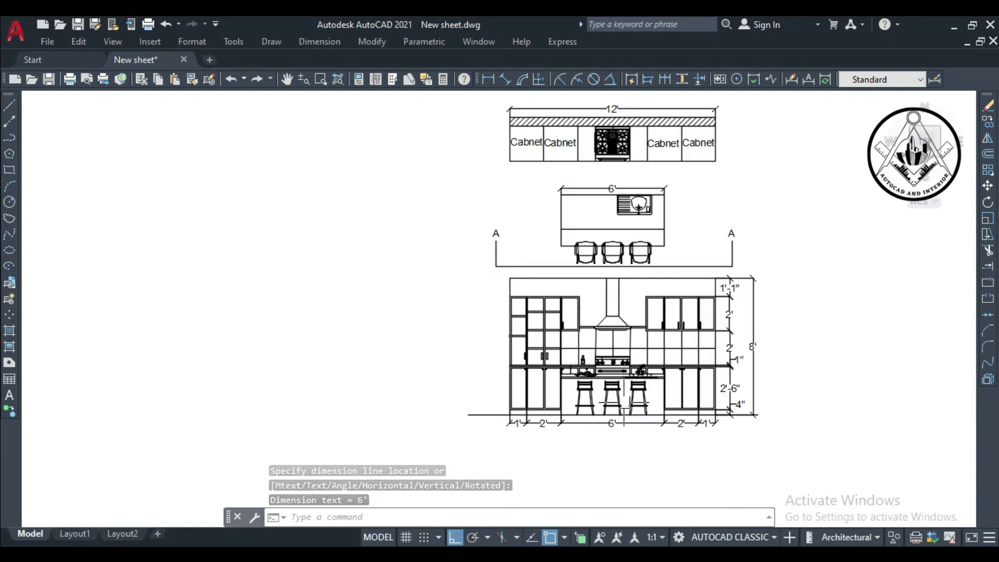
pyautogui.scroll(2, 624, 395)
pyautogui.scroll(-2, 519, 382)
pyautogui.scroll(4, 576, 393)
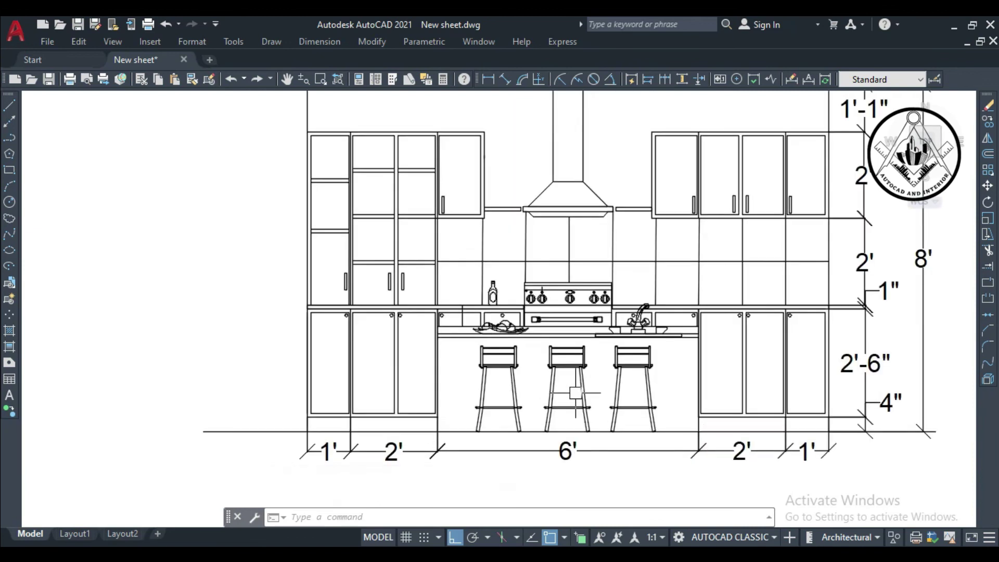
pyautogui.scroll(-3, 497, 371)
pyautogui.scroll(-1, 493, 372)
pyautogui.scroll(1, 492, 373)
pyautogui.scroll(-1, 490, 375)
pyautogui.scroll(-2, 491, 373)
pyautogui.scroll(2, 582, 324)
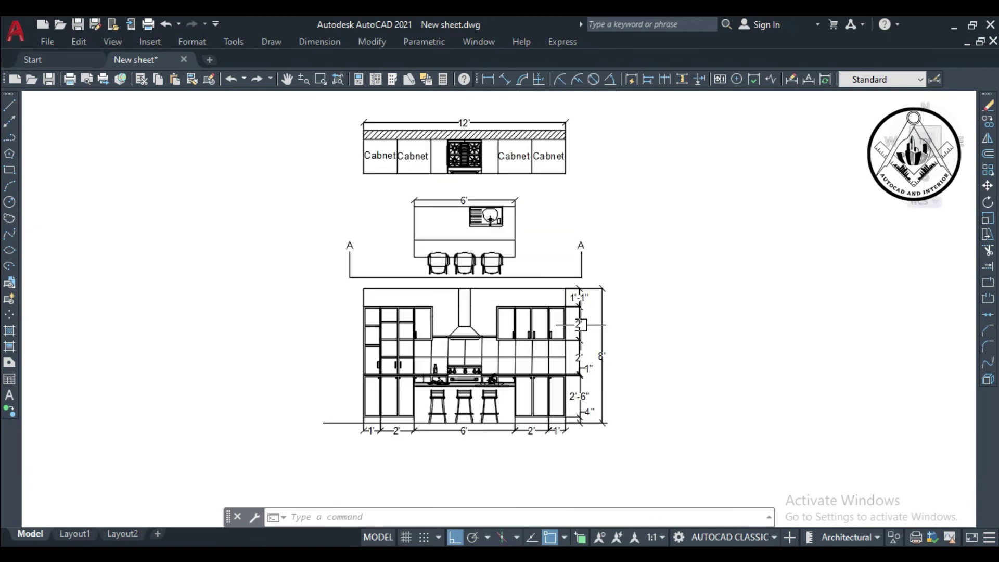